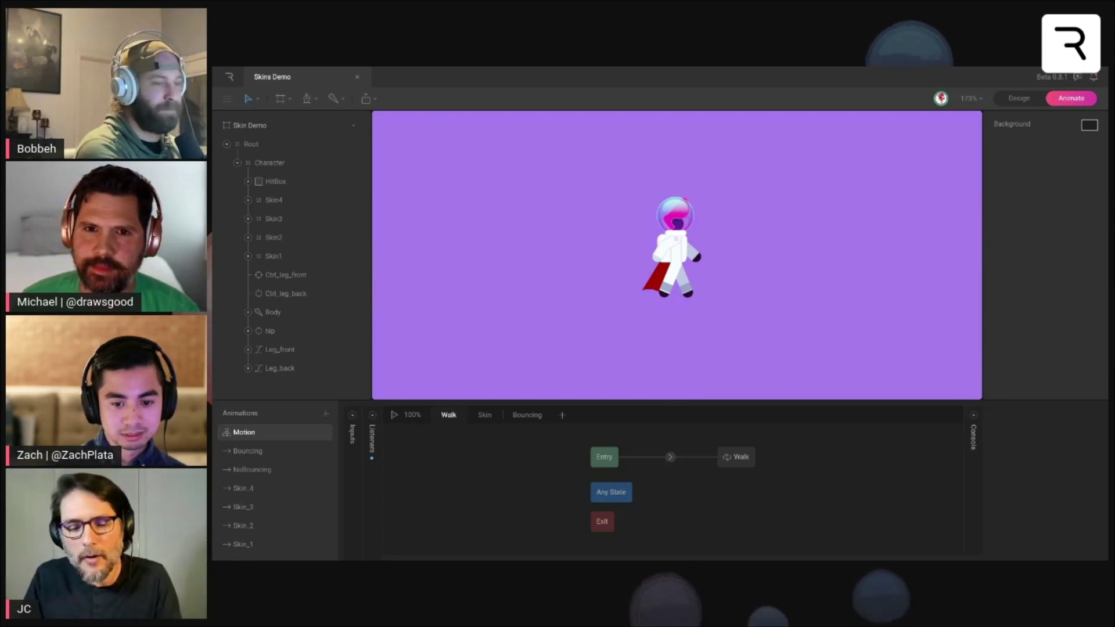
- Preview the Motion state machine, switch the walking character's skin several times on the canvas, and stop playback
{"action": "key", "text": "space"}
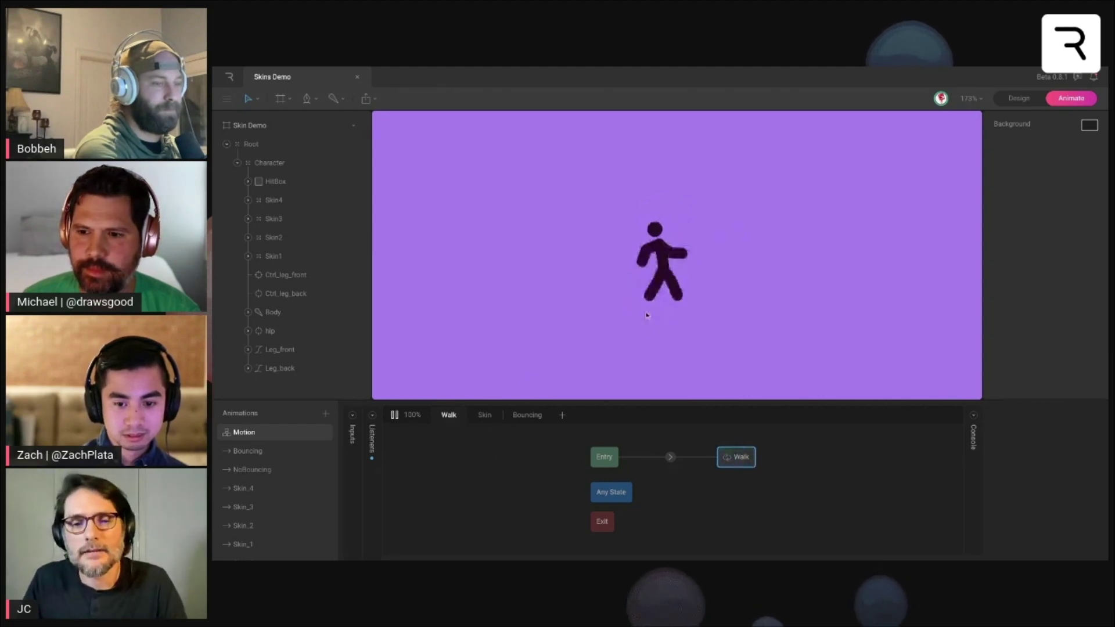
{"action": "left_click", "coordinate": [661, 265]}
{"action": "left_click", "coordinate": [660, 266]}
{"action": "left_click", "coordinate": [661, 265]}
{"action": "left_click", "coordinate": [660, 265]}
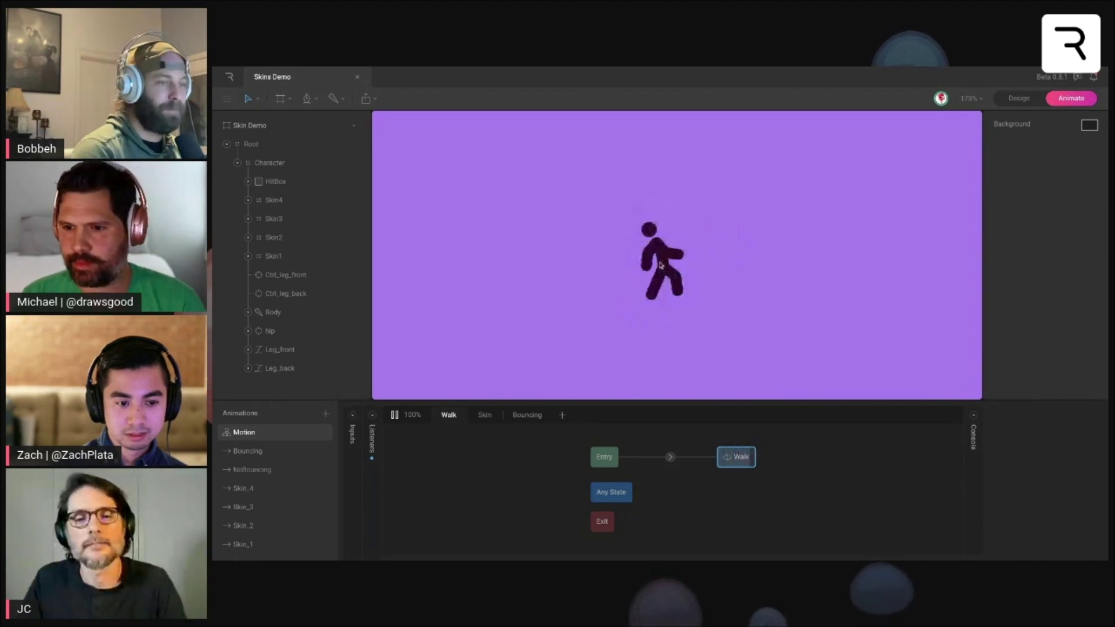
{"action": "left_click", "coordinate": [660, 265]}
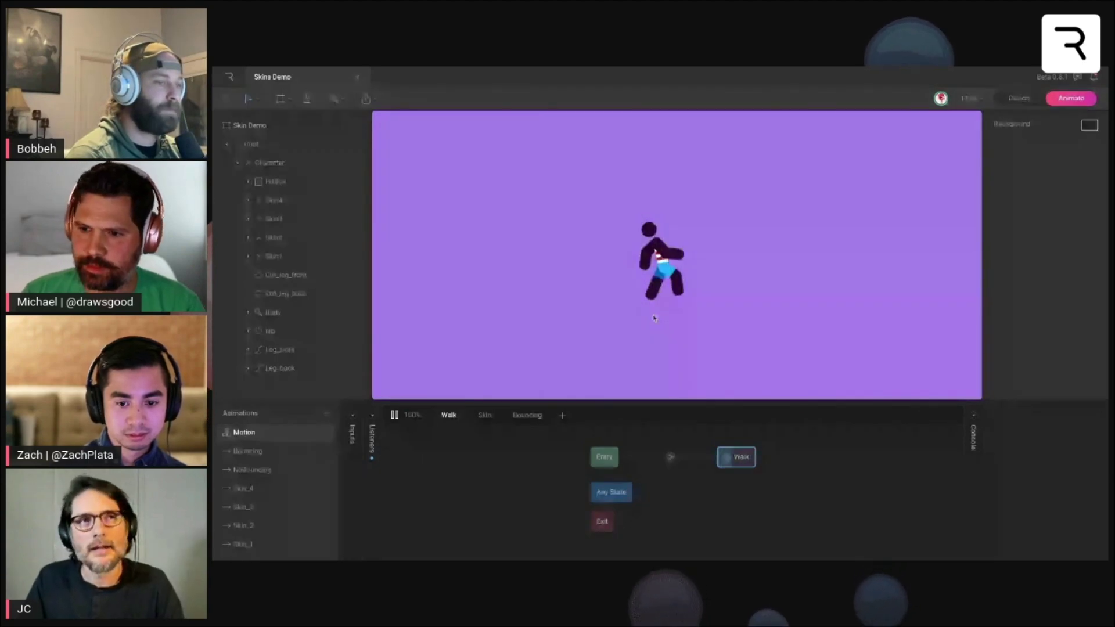
{"action": "key", "text": "space"}
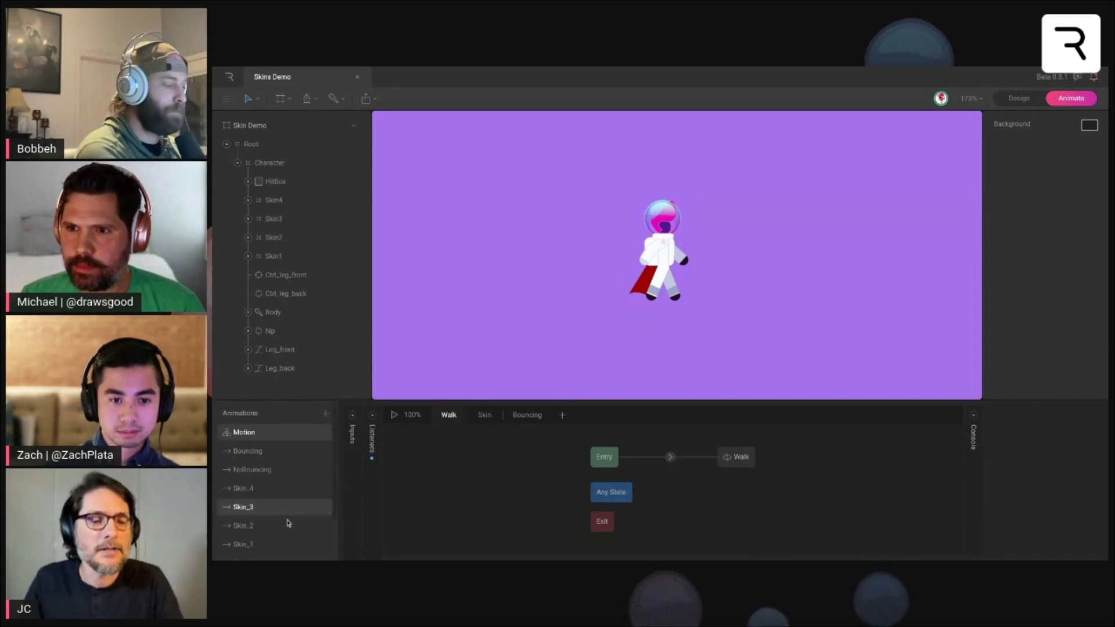
- Open the Walk animation's timeline and play it
{"action": "scroll", "coordinate": [281, 528], "scroll_direction": "down", "scroll_amount": 3}
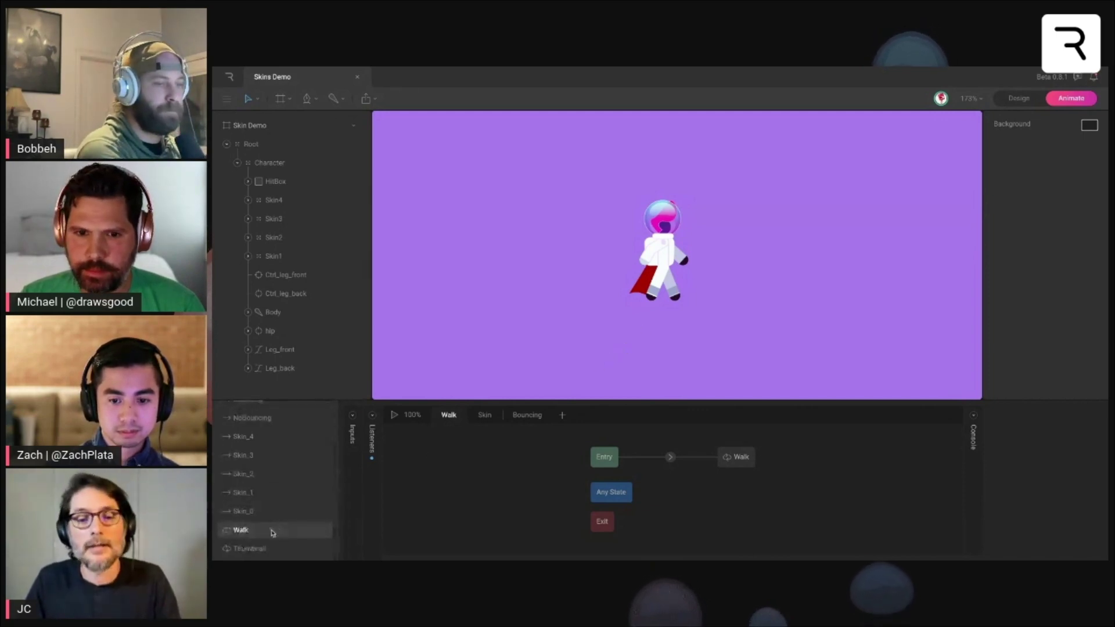
{"action": "left_click", "coordinate": [272, 531]}
{"action": "key", "text": "space"}
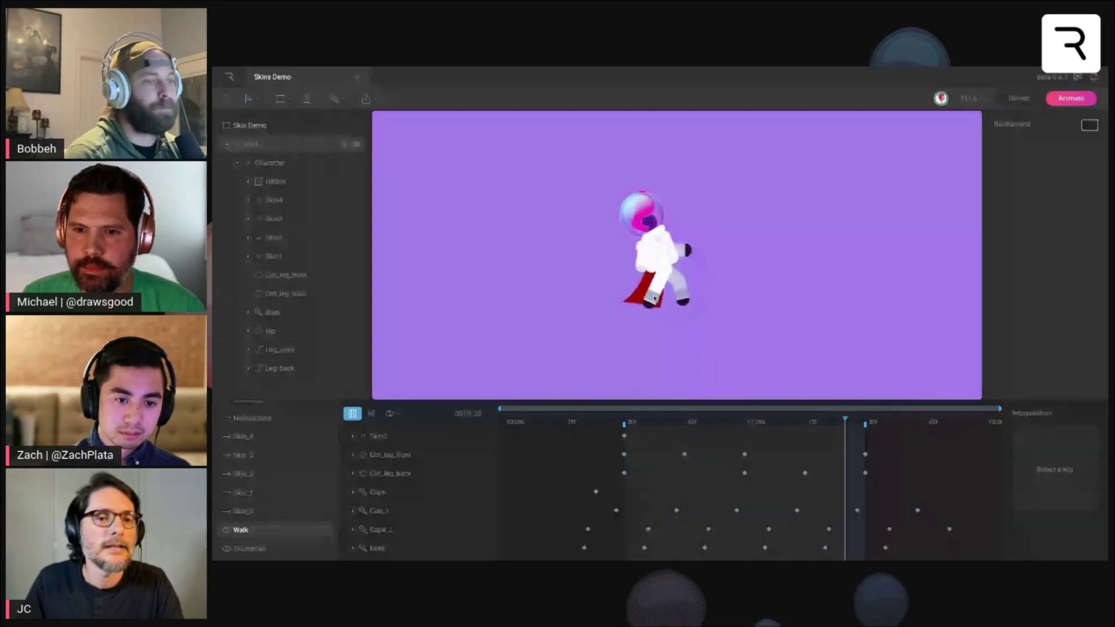
- Hide the groups Skin4, Skin3, Skin2 and Skin1 one by one while Walk plays, and show them all again
{"action": "left_click", "coordinate": [356, 202]}
{"action": "left_click", "coordinate": [356, 220]}
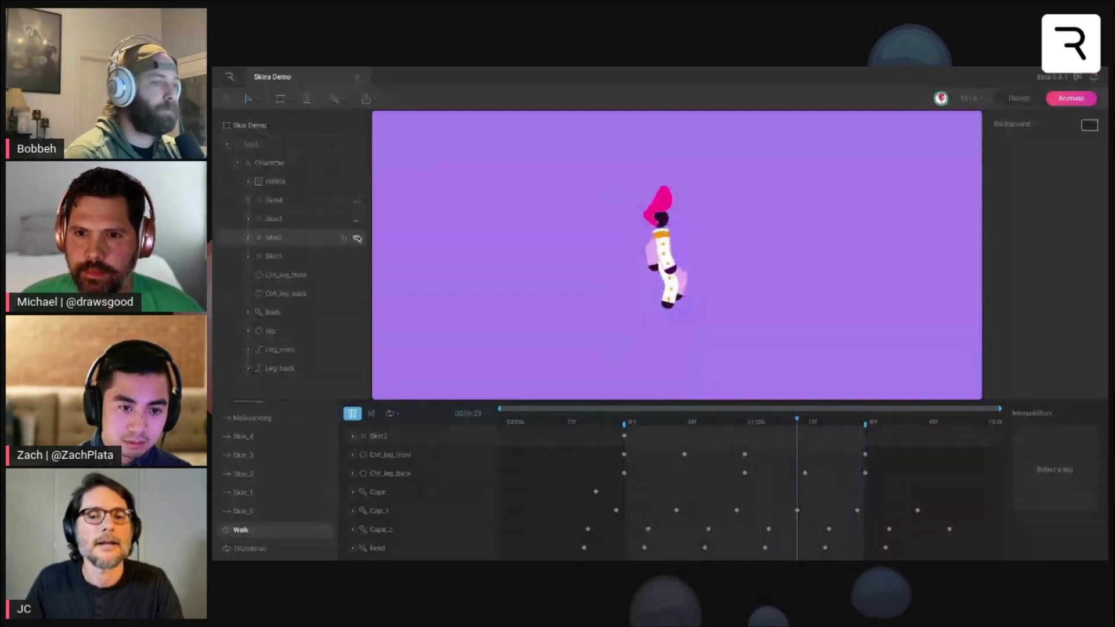
{"action": "left_click", "coordinate": [357, 238]}
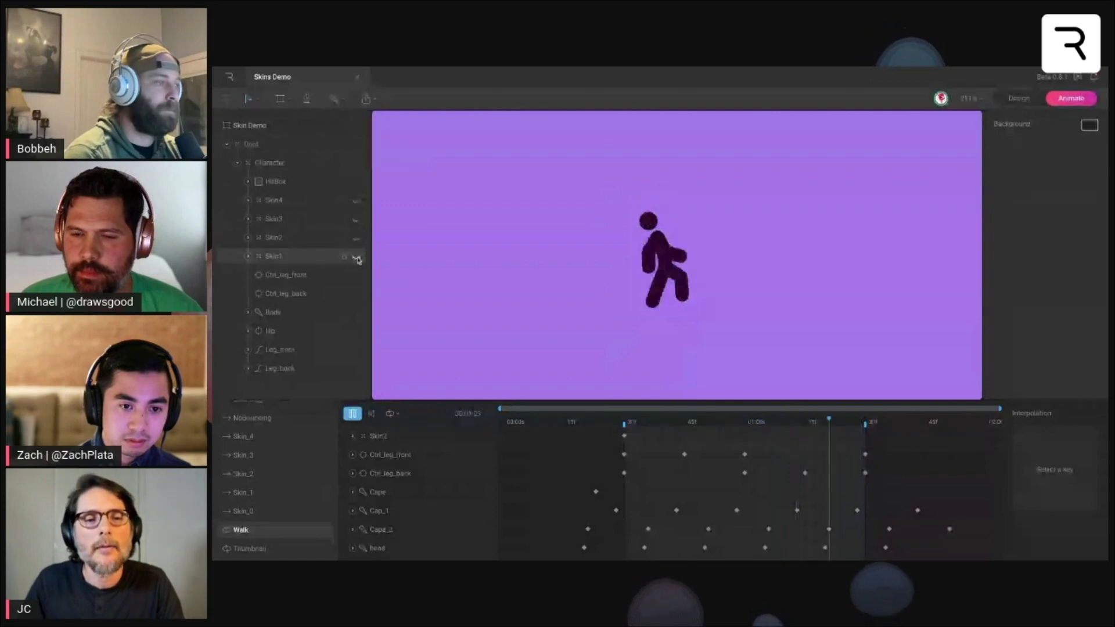
{"action": "left_click", "coordinate": [356, 239]}
{"action": "left_click", "coordinate": [355, 221]}
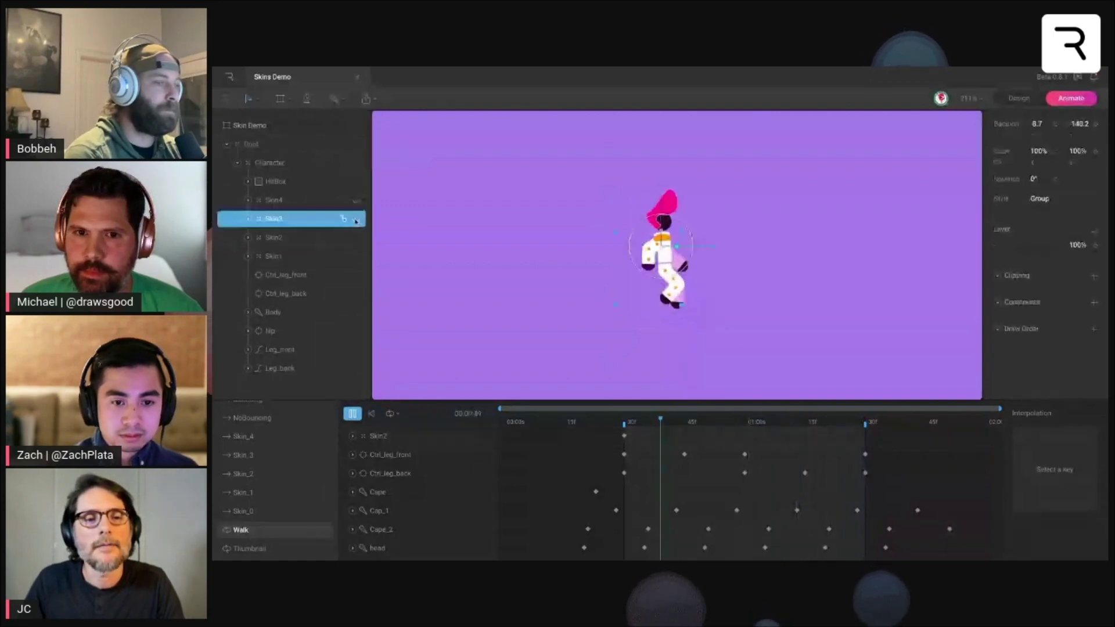
{"action": "left_click", "coordinate": [355, 221]}
{"action": "left_click", "coordinate": [357, 203]}
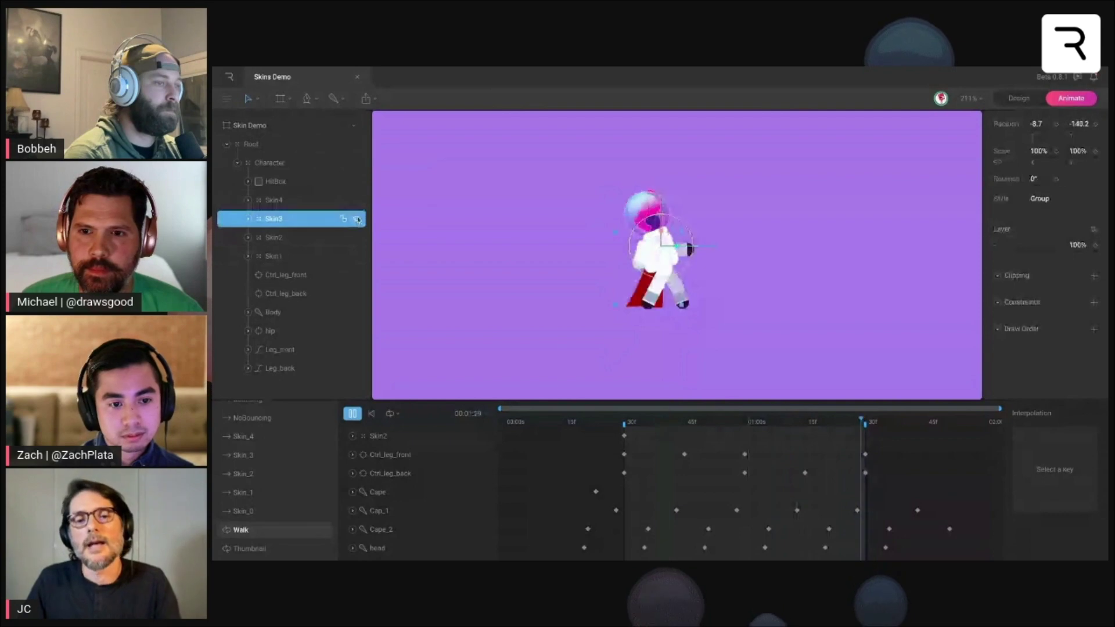
{"action": "left_click", "coordinate": [575, 300]}
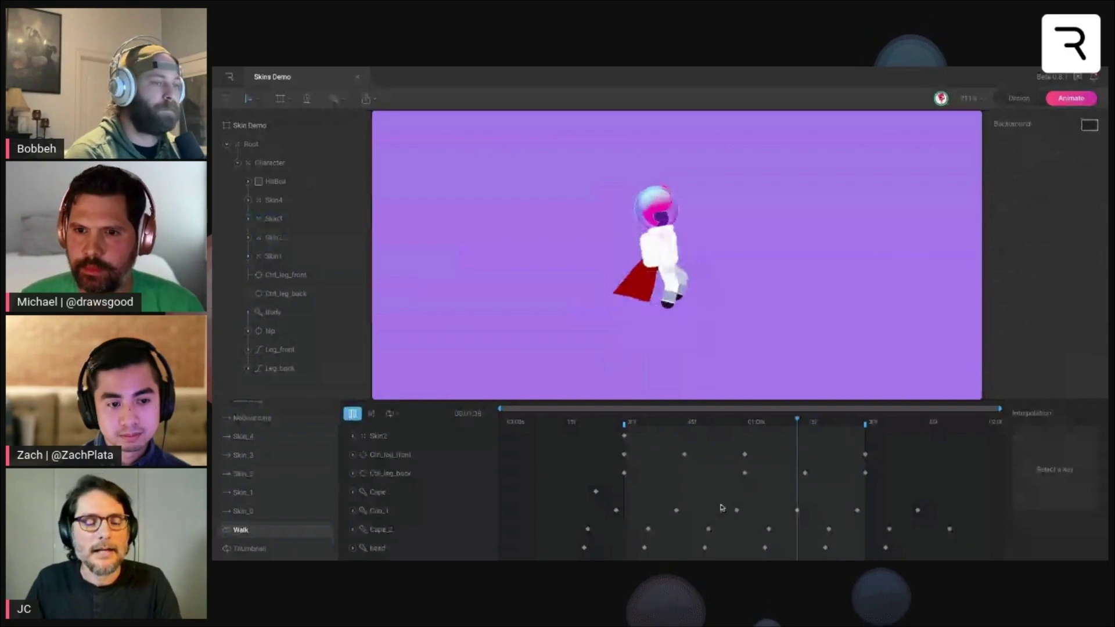
- Preview the skin animations one after another, from Skin_0 up to Skin_3
{"action": "left_click", "coordinate": [291, 516]}
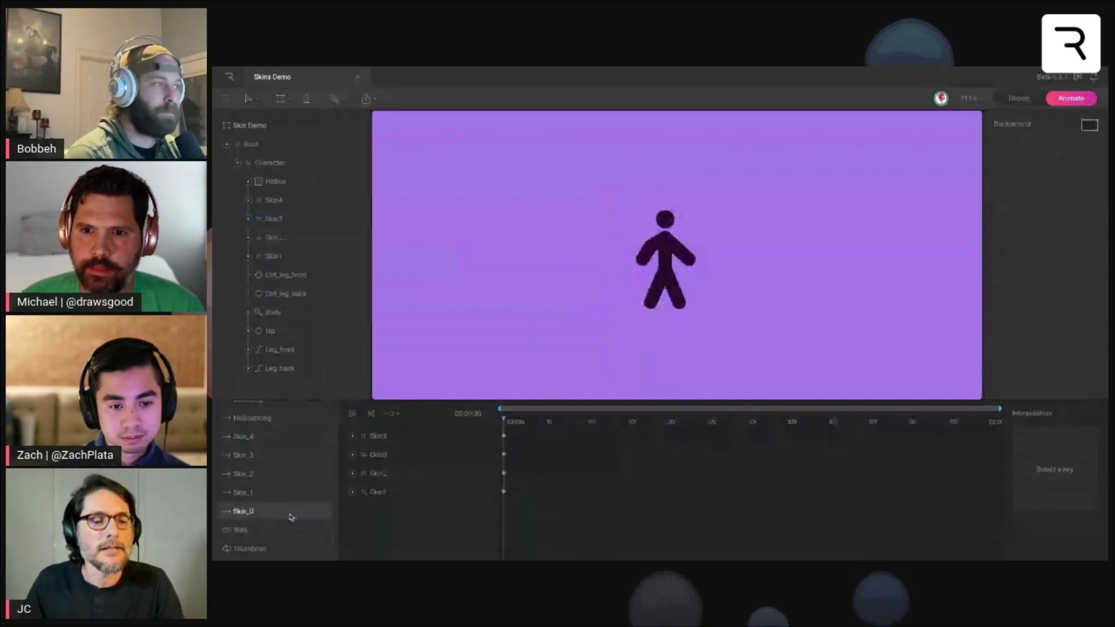
{"action": "left_click", "coordinate": [276, 497]}
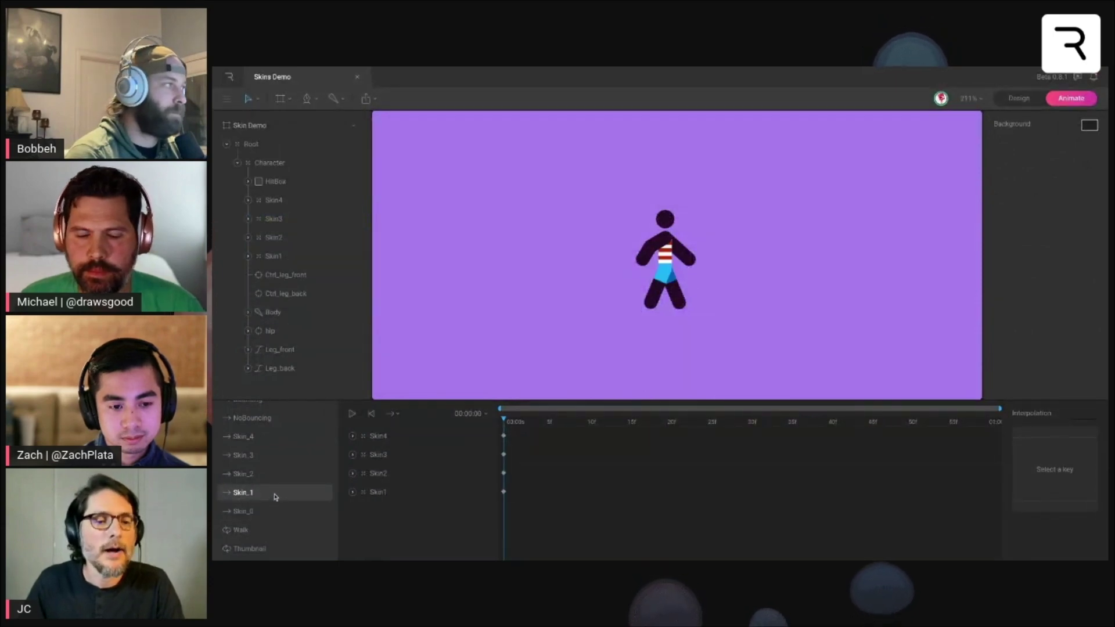
{"action": "left_click", "coordinate": [270, 479]}
{"action": "left_click", "coordinate": [270, 456]}
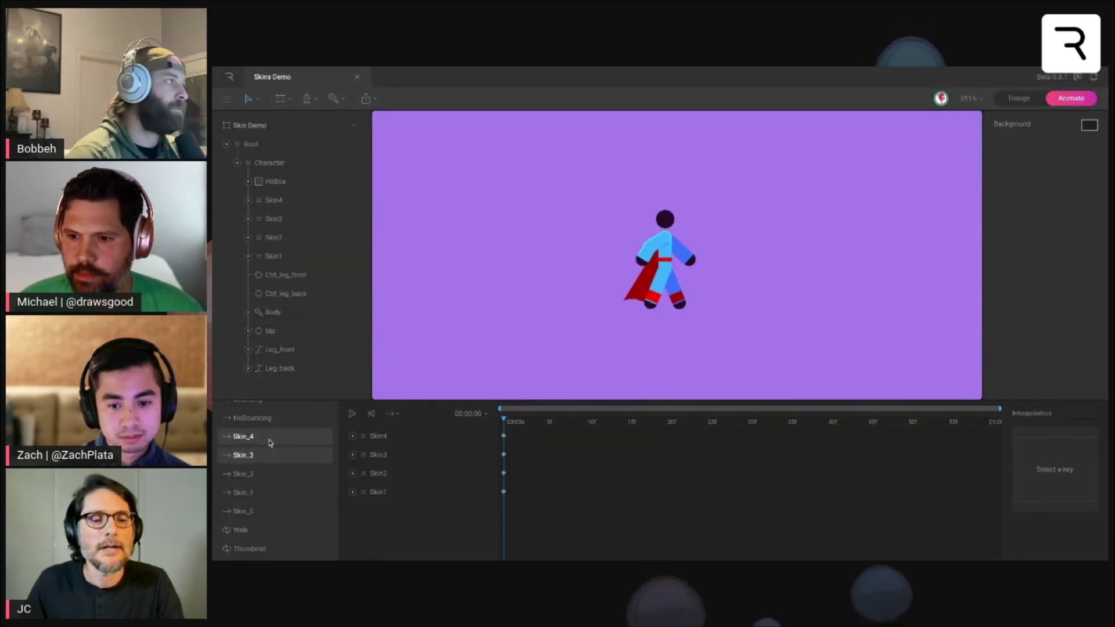
- Open the Skin_4 animation and reveal the opacity keys of the Skin4 and Skin3 groups
{"action": "left_click", "coordinate": [271, 441]}
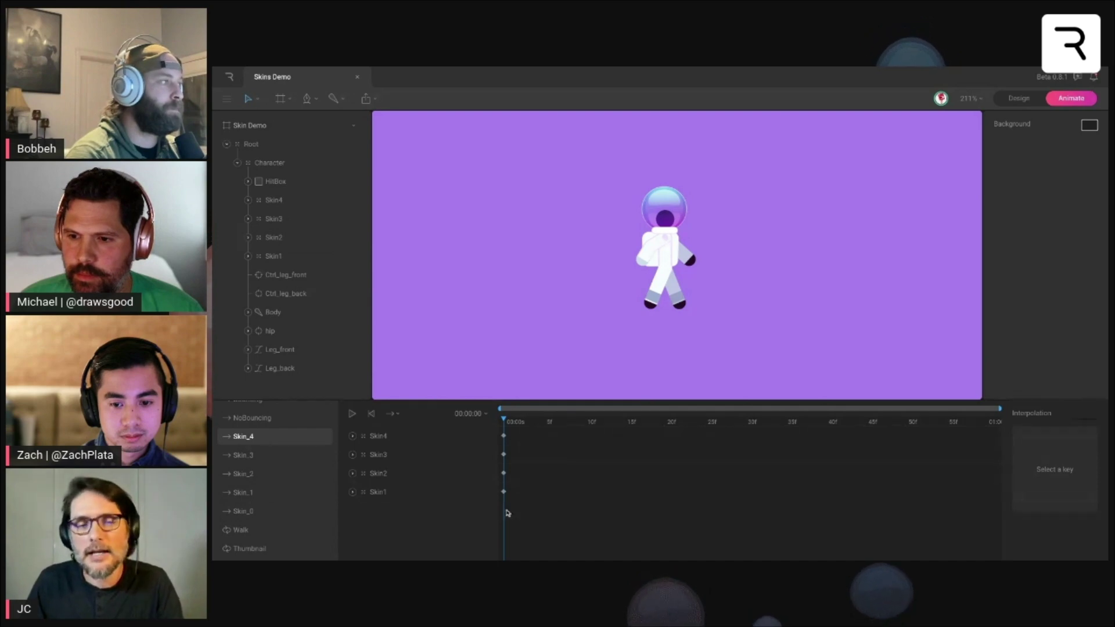
{"action": "left_click", "coordinate": [352, 437]}
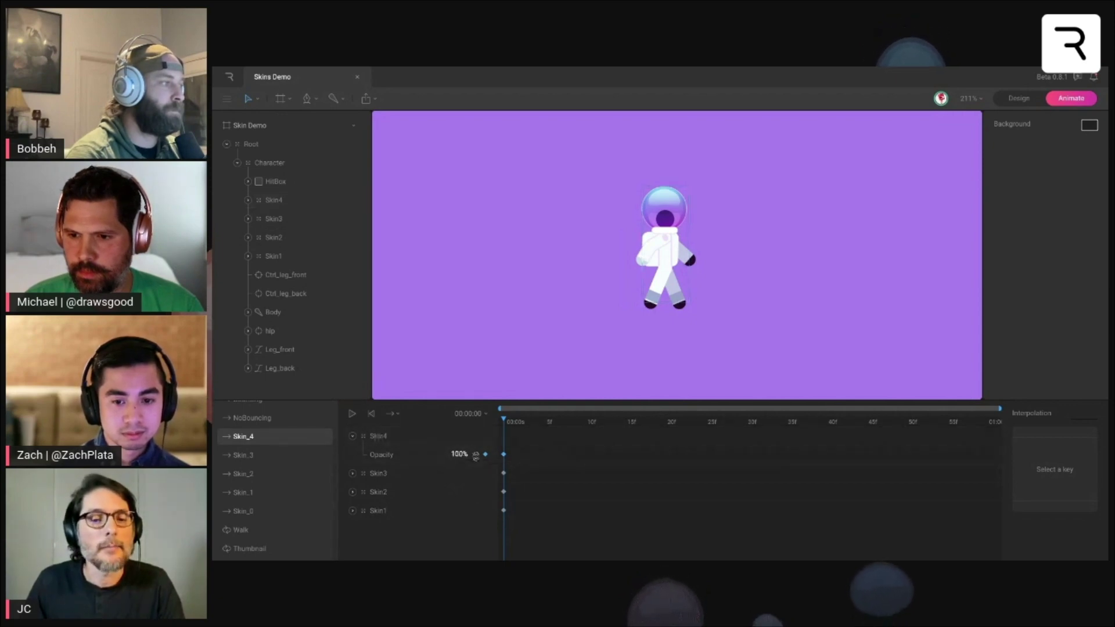
{"action": "left_click", "coordinate": [363, 474]}
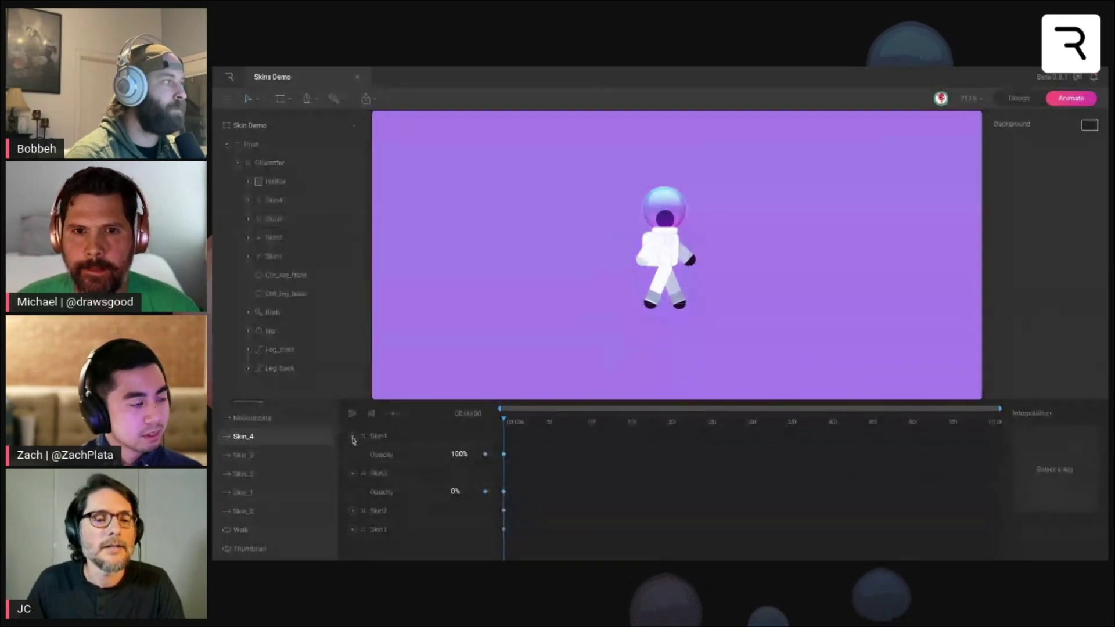
- Review the other skin animations in descending order, from Skin_3 down to Skin_0
{"action": "left_click", "coordinate": [289, 459]}
{"action": "left_click", "coordinate": [286, 474]}
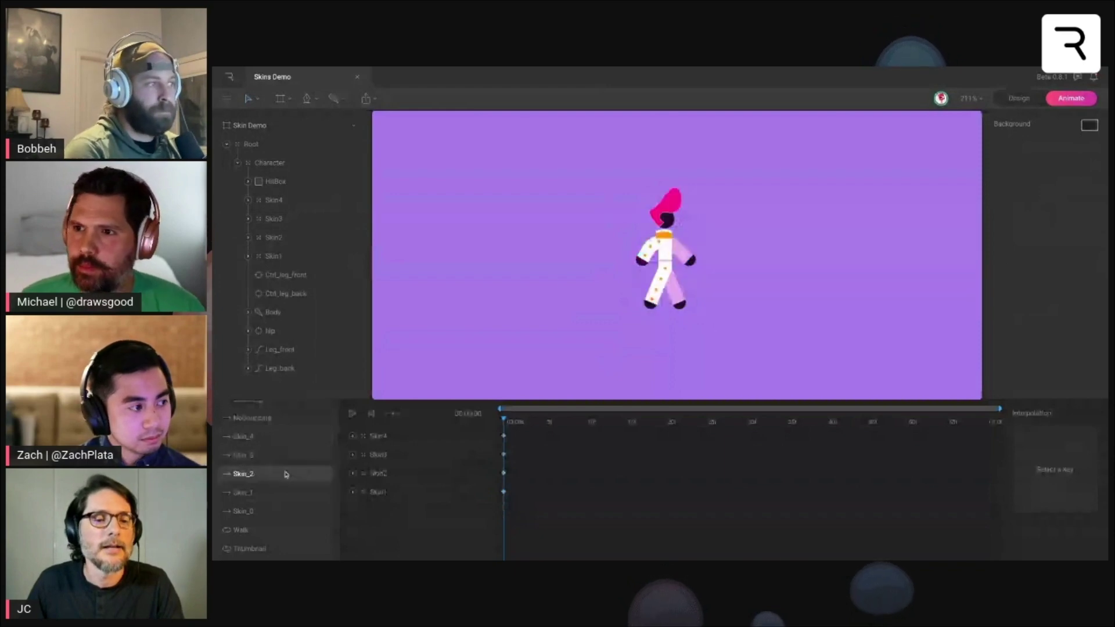
{"action": "left_click", "coordinate": [285, 492]}
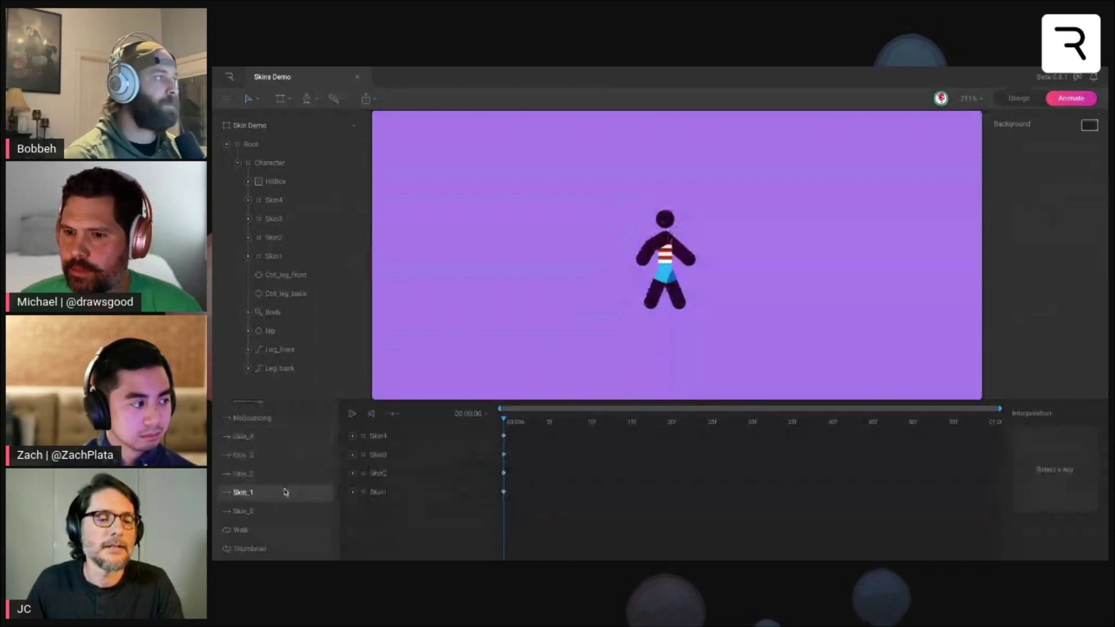
{"action": "left_click", "coordinate": [282, 511]}
- Return to the Motion state machine and play it with its Walk layer displayed
{"action": "scroll", "coordinate": [281, 510], "scroll_direction": "up", "scroll_amount": 2}
{"action": "left_click", "coordinate": [281, 451]}
{"action": "left_click", "coordinate": [278, 438]}
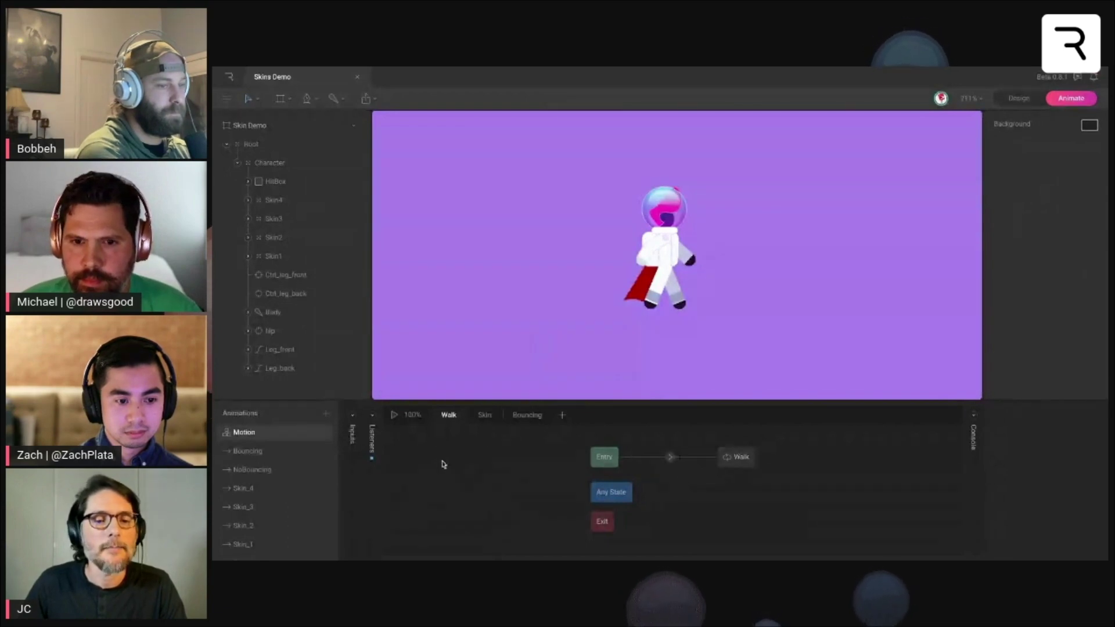
{"action": "left_click", "coordinate": [395, 416]}
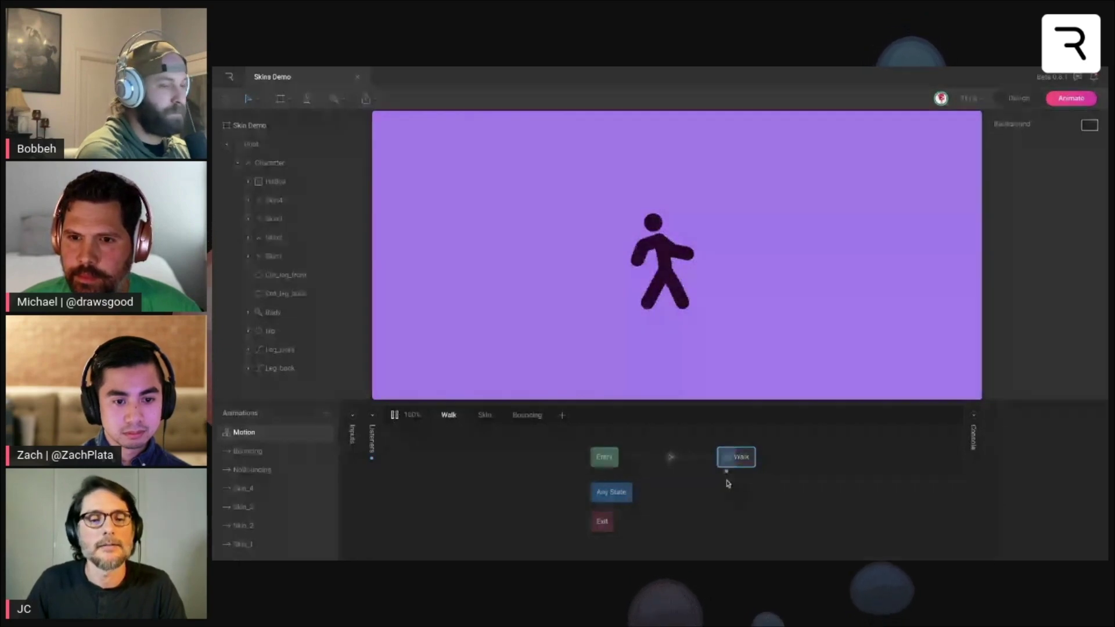
- Display the Skin layer's state graph and restart the state machine's playback
{"action": "left_click", "coordinate": [485, 415]}
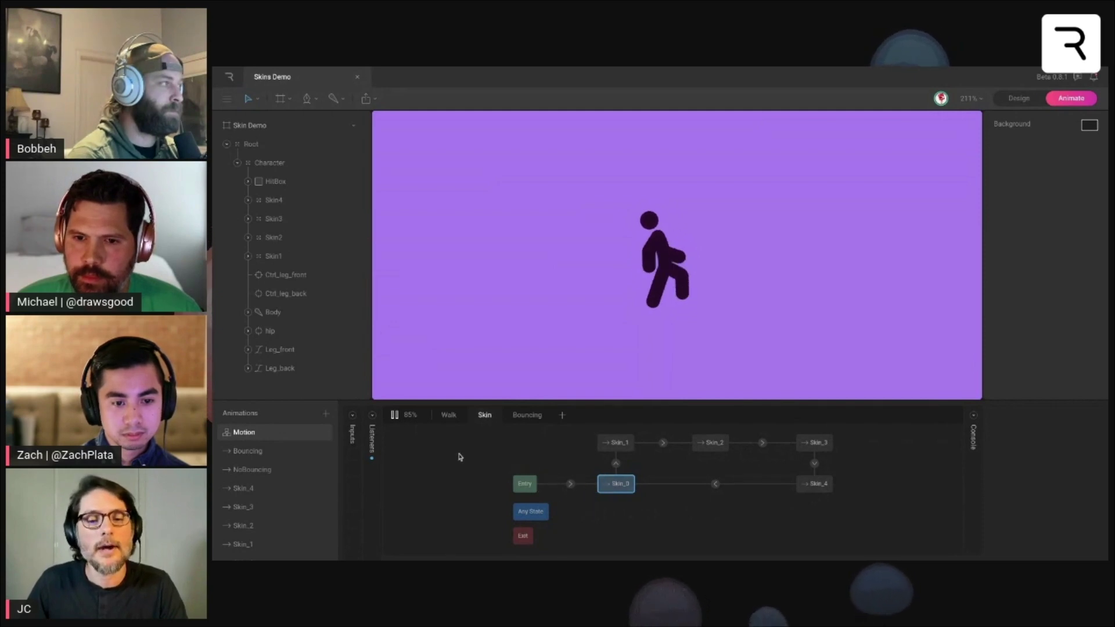
{"action": "key", "text": "space"}
{"action": "key", "text": "space"}
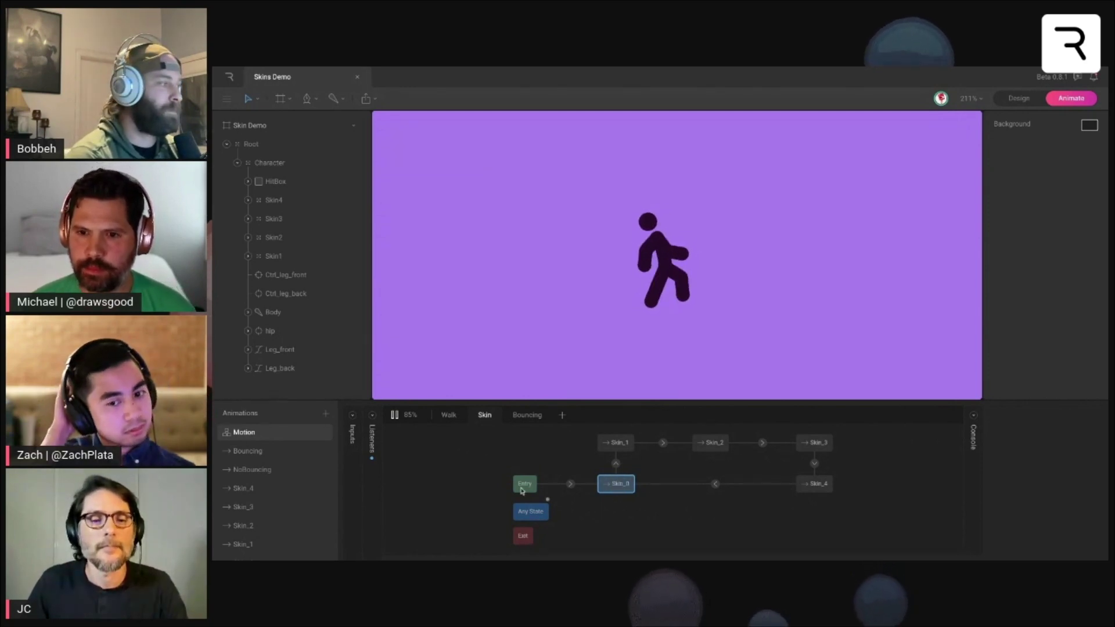
- Show the state machine's inputs and inspect the transitions from Skin_0 to Skin_1, Skin_1 to Skin_2, and Skin_2 to Skin_3
{"action": "left_click", "coordinate": [353, 416]}
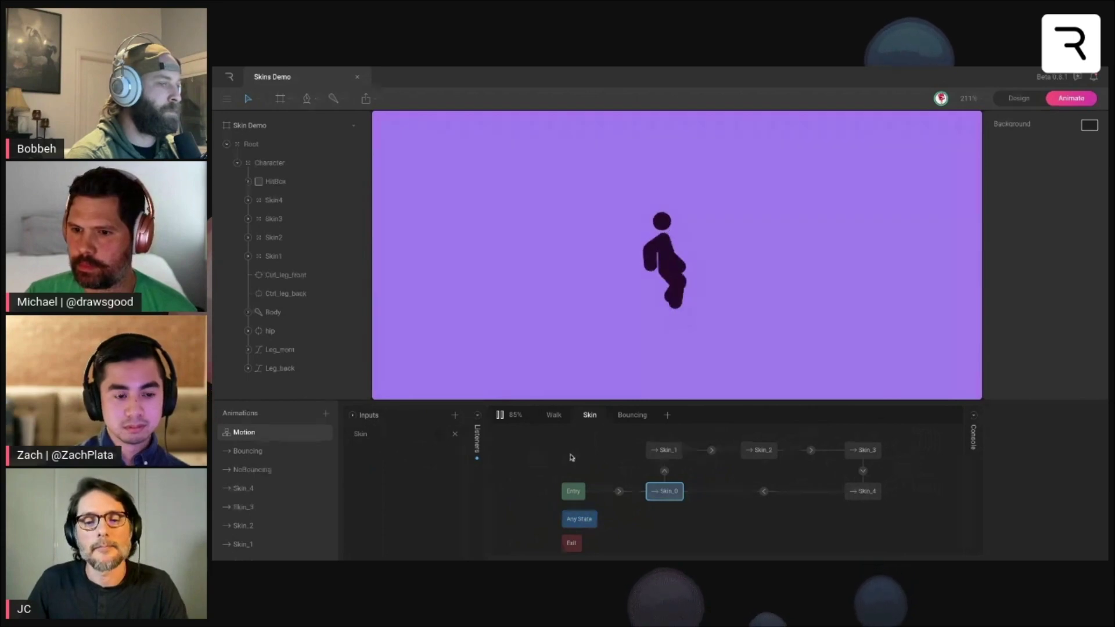
{"action": "left_click", "coordinate": [665, 470]}
{"action": "left_click", "coordinate": [712, 450]}
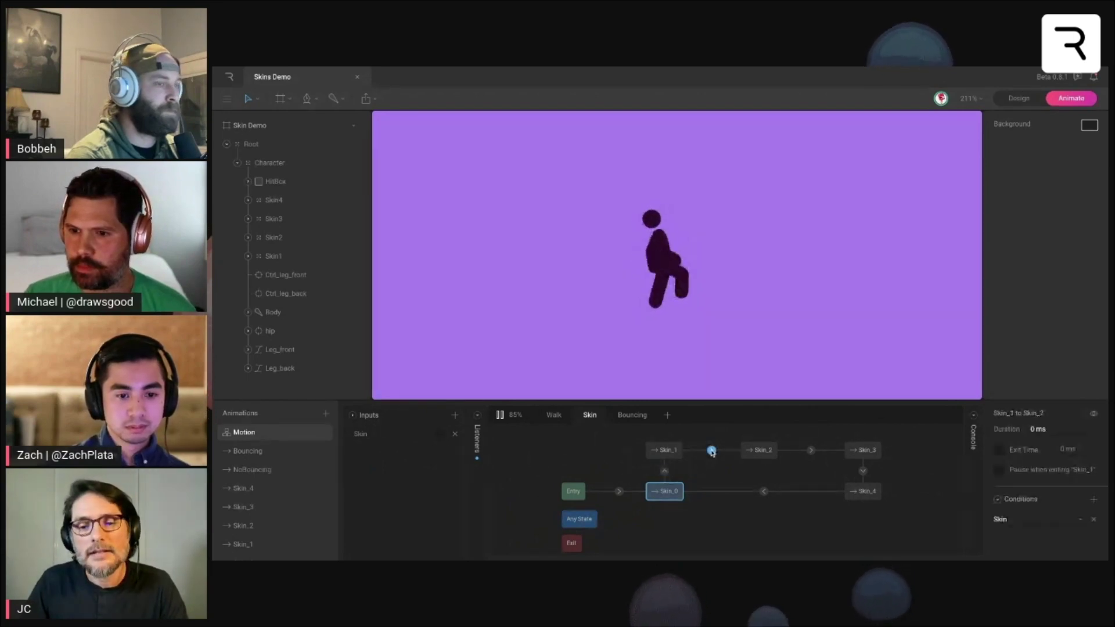
{"action": "left_click", "coordinate": [811, 450]}
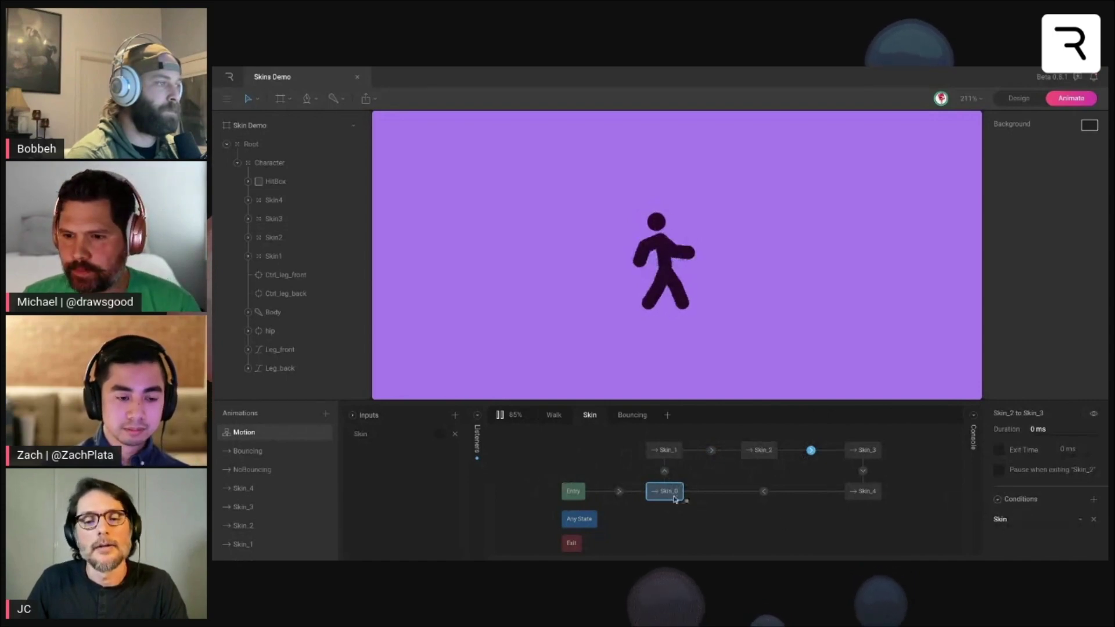
- Trigger the skin change repeatedly on the playing character to follow the active state through the Skin layer's graph
{"action": "left_click", "coordinate": [657, 276]}
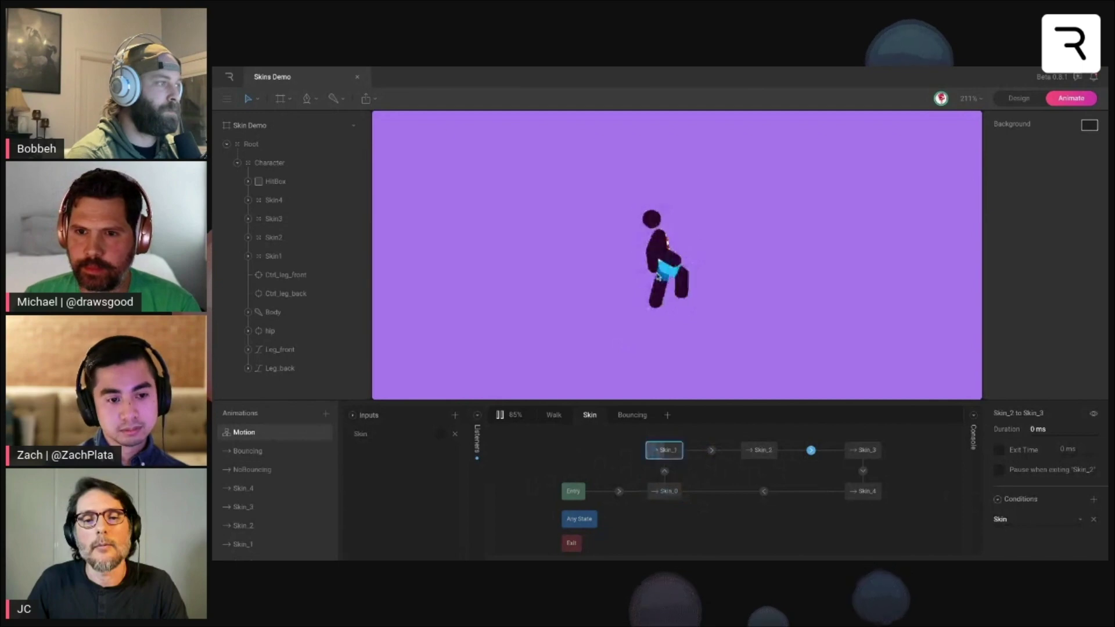
{"action": "left_click", "coordinate": [658, 276]}
{"action": "left_click", "coordinate": [658, 276]}
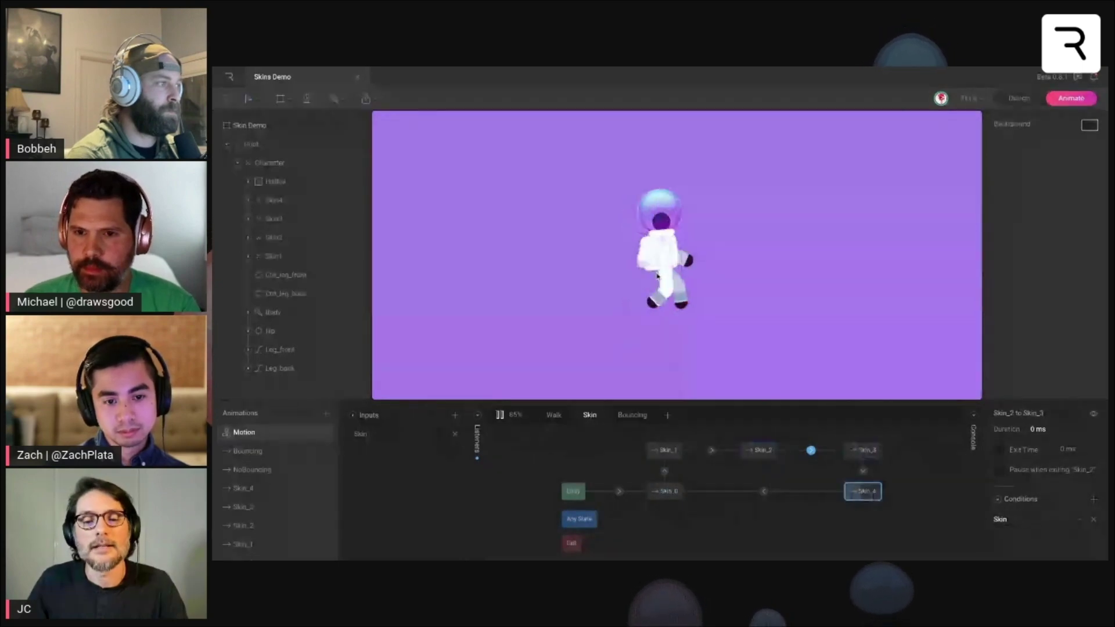
{"action": "left_click", "coordinate": [658, 277]}
{"action": "left_click", "coordinate": [658, 276]}
{"action": "left_click", "coordinate": [658, 276]}
{"action": "left_click", "coordinate": [658, 276]}
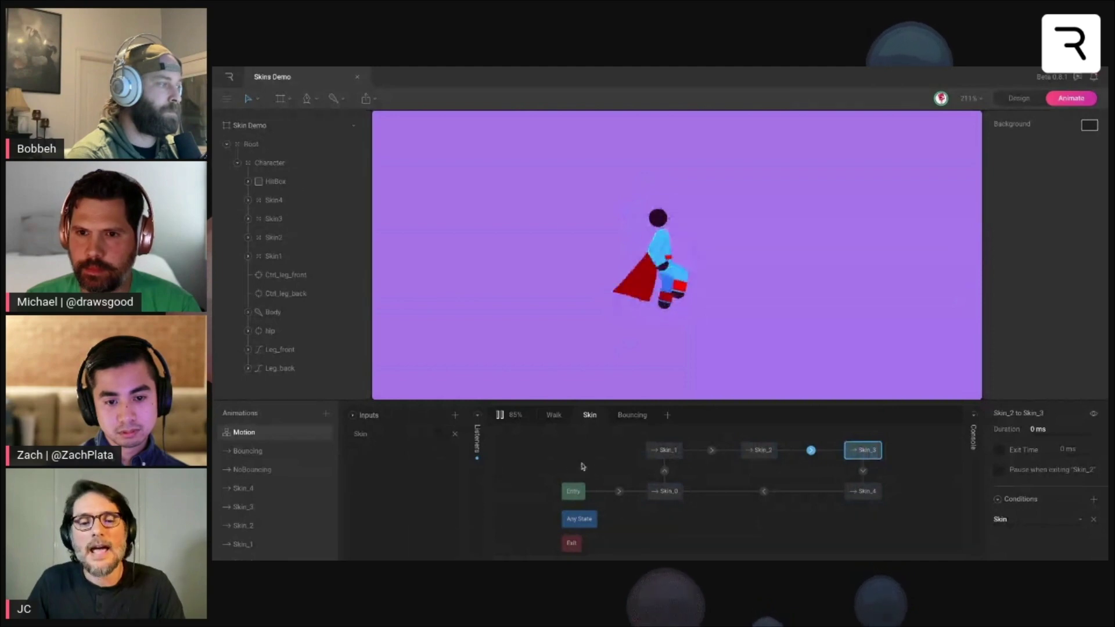
- Examine the Bouncing layer's state graph, stop playback, and open the Bouncing animation's timeline
{"action": "left_click", "coordinate": [631, 414]}
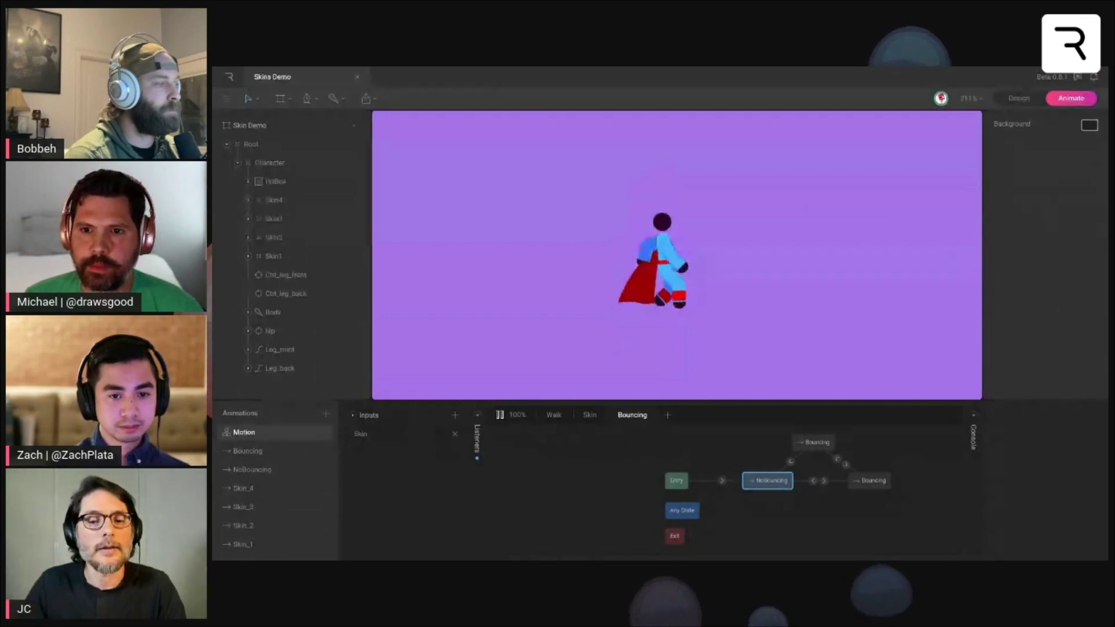
{"action": "key", "text": "space"}
{"action": "left_click", "coordinate": [291, 454]}
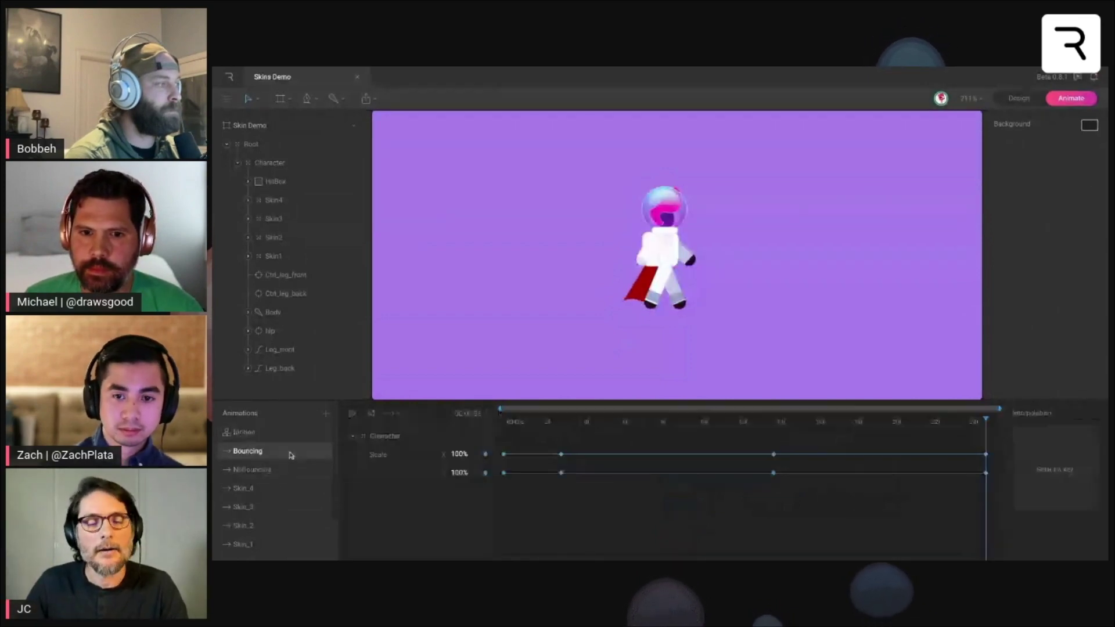
- Preview the scale bounce on the timeline, place the playhead at 00:00:01, and select the Character group
{"action": "left_click", "coordinate": [548, 420]}
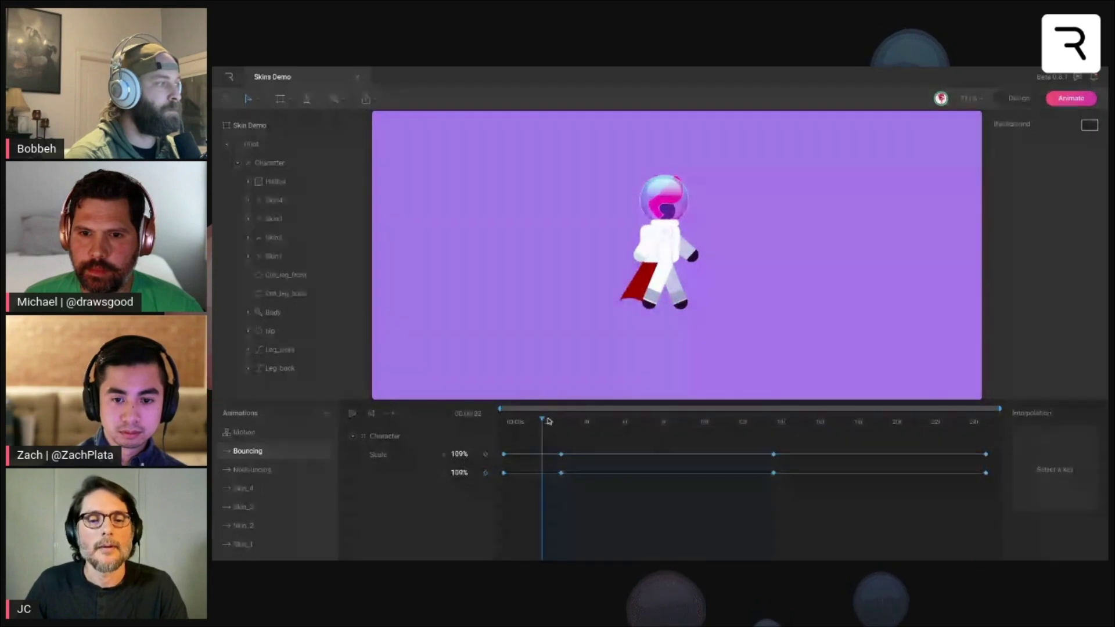
{"action": "key", "text": "space"}
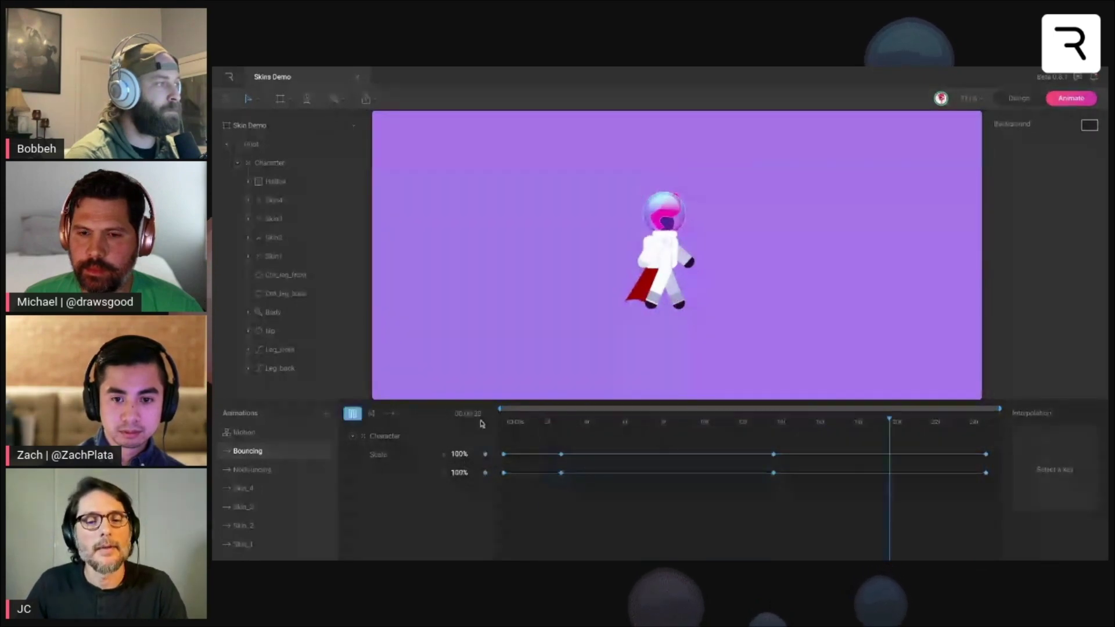
{"action": "left_click", "coordinate": [523, 421]}
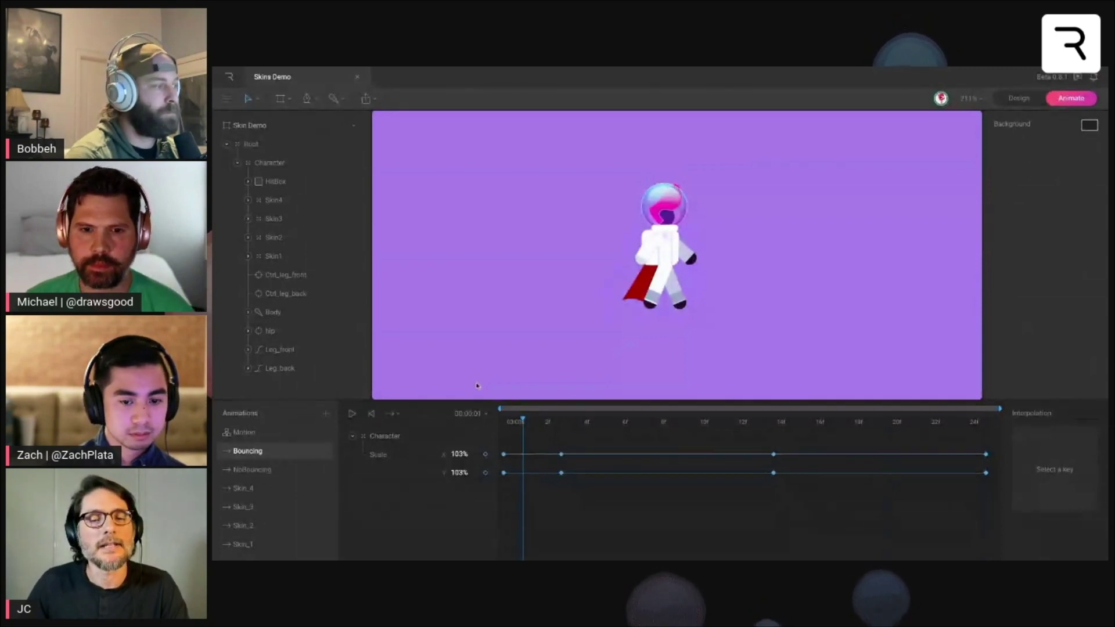
{"action": "left_click", "coordinate": [286, 163]}
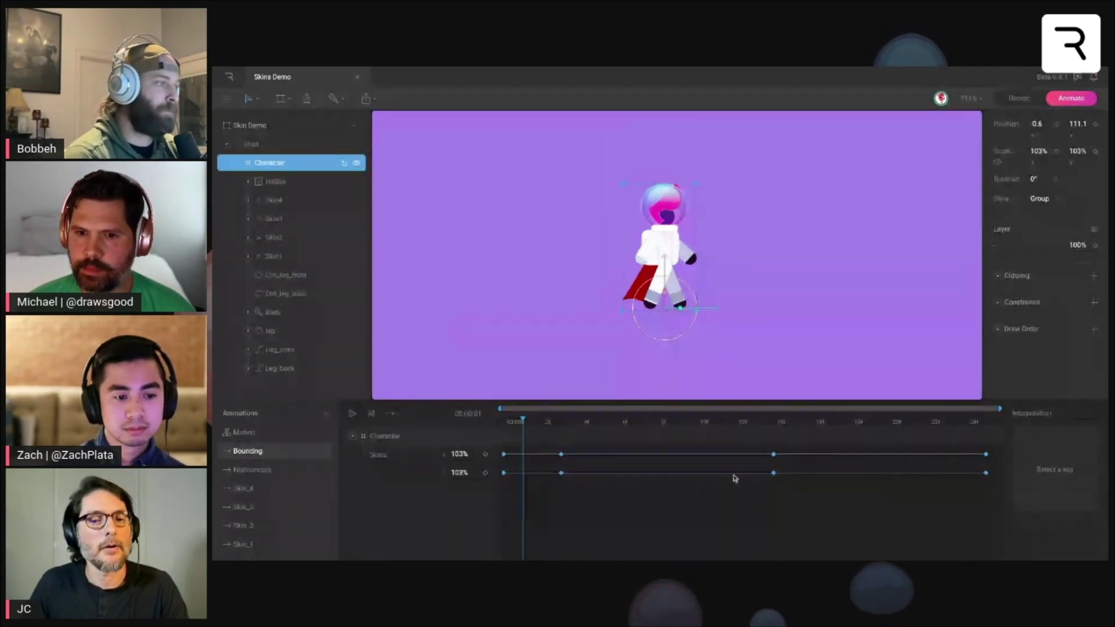
- Preview the Bouncing animation's playback on the timeline and reopen the Motion state machine
{"action": "key", "text": "space"}
{"action": "key", "text": "space"}
{"action": "key", "text": "space"}
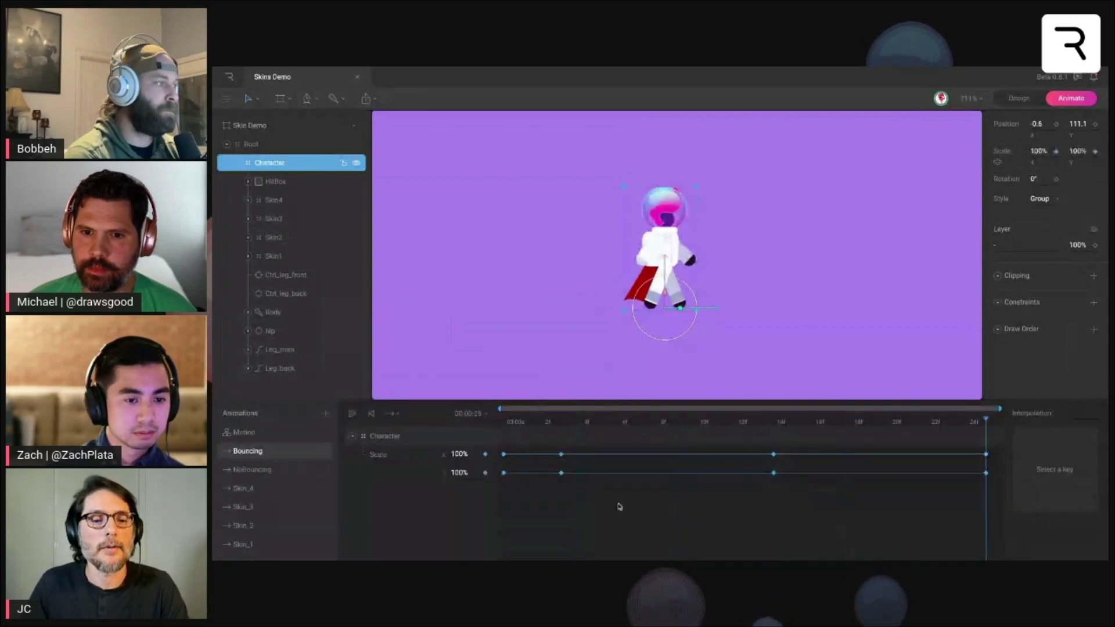
{"action": "left_click", "coordinate": [297, 439]}
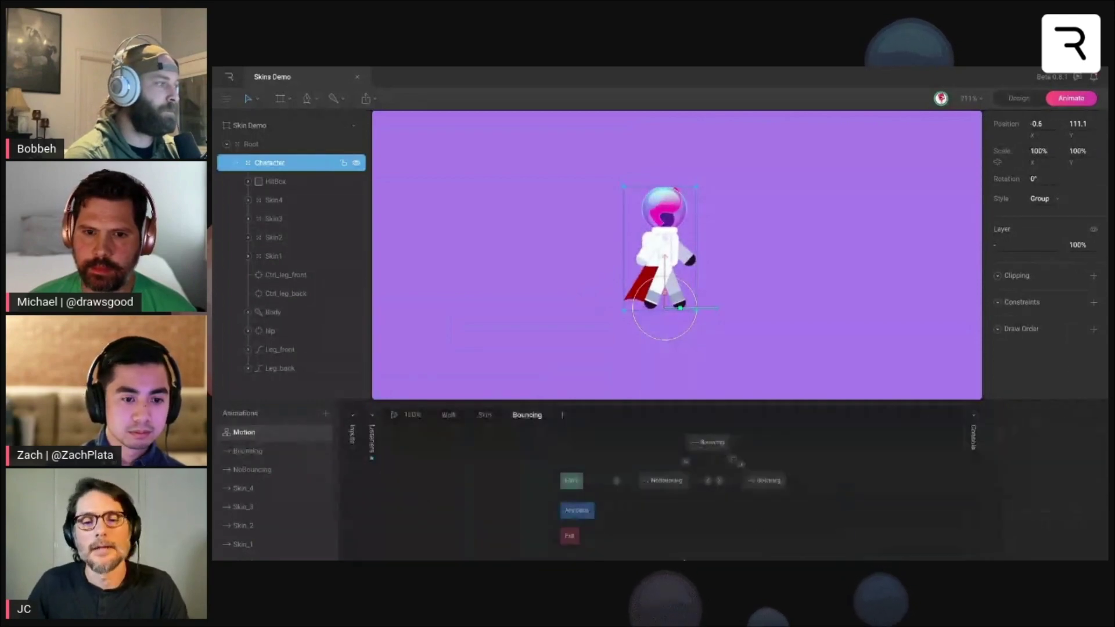
- Play the state machine and trigger the skin change repeatedly on the character to follow the Bouncing layer's active state
{"action": "key", "text": "space"}
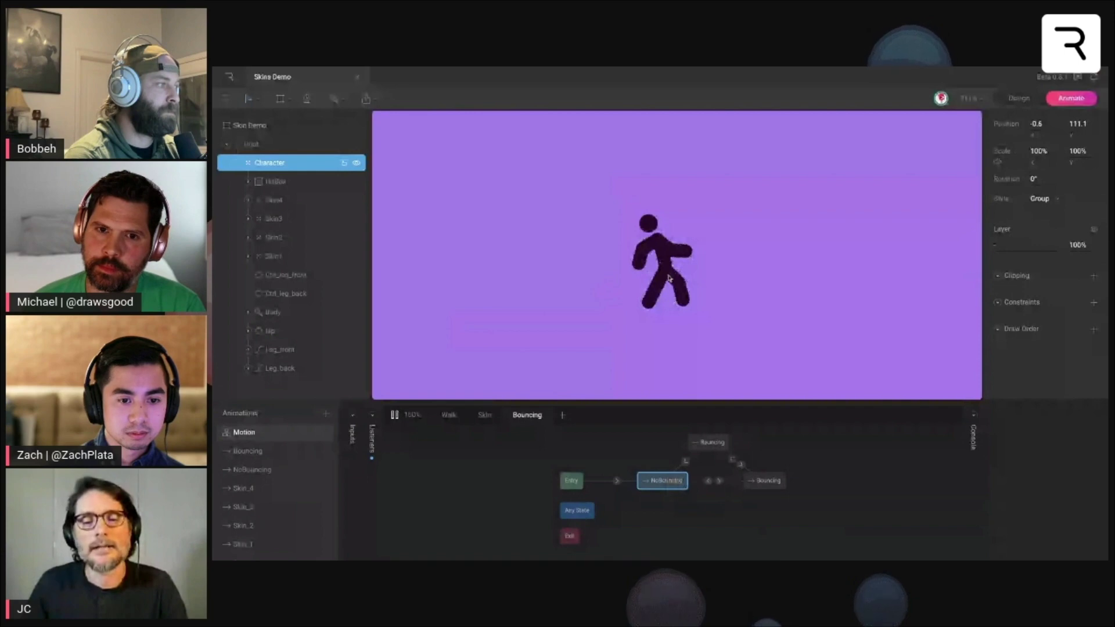
{"action": "left_click", "coordinate": [669, 278]}
{"action": "left_click", "coordinate": [669, 279]}
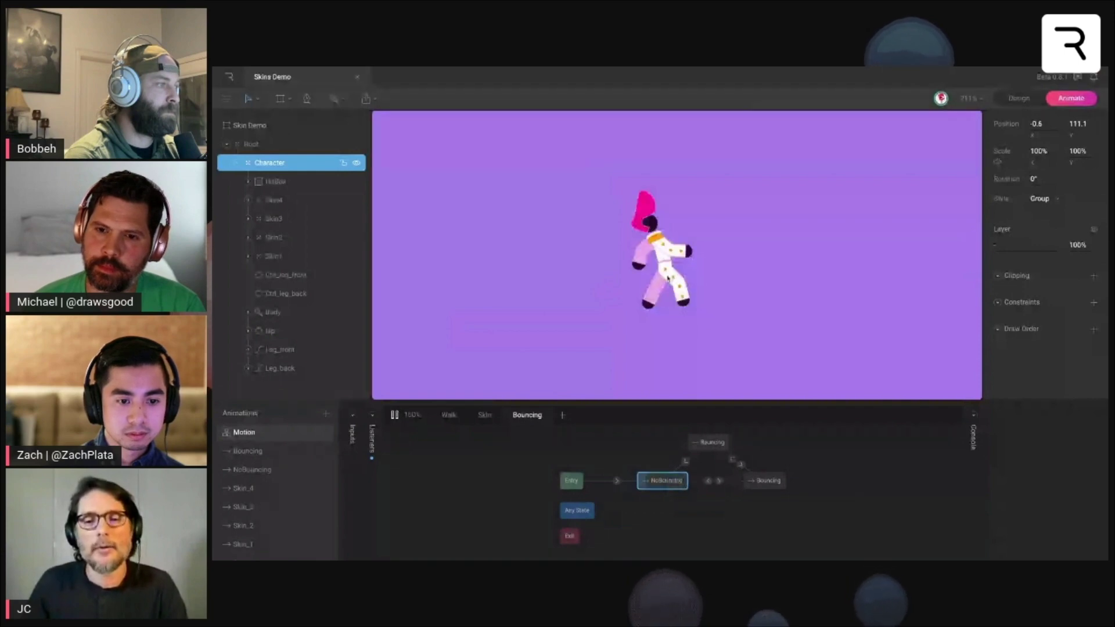
{"action": "left_click", "coordinate": [668, 279]}
{"action": "left_click", "coordinate": [668, 278]}
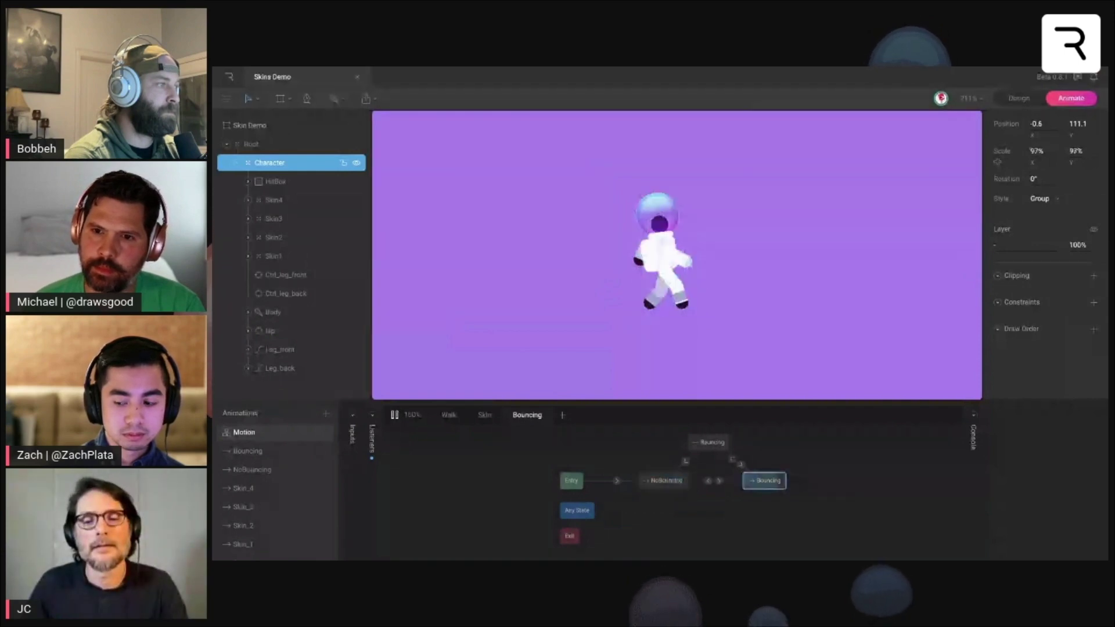
{"action": "left_click", "coordinate": [668, 278]}
{"action": "left_click", "coordinate": [668, 278]}
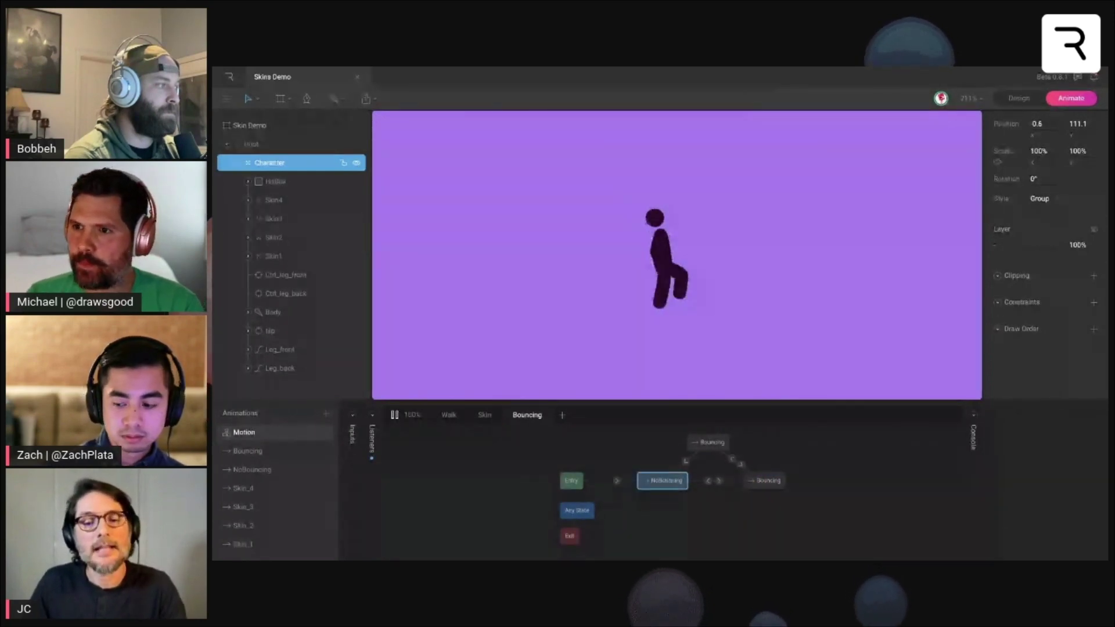
- Inspect the NoBouncing to Bouncing and Bouncing to Bouncing transitions, view the Walk layer with playback stopped, and show the inputs
{"action": "left_click", "coordinate": [719, 481]}
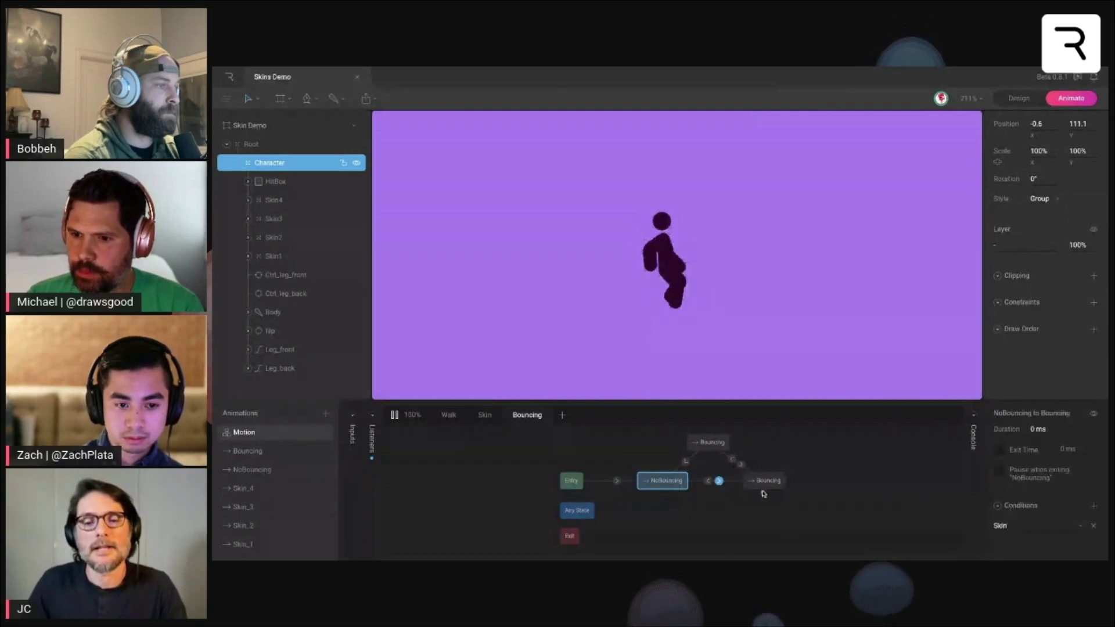
{"action": "left_click", "coordinate": [733, 460]}
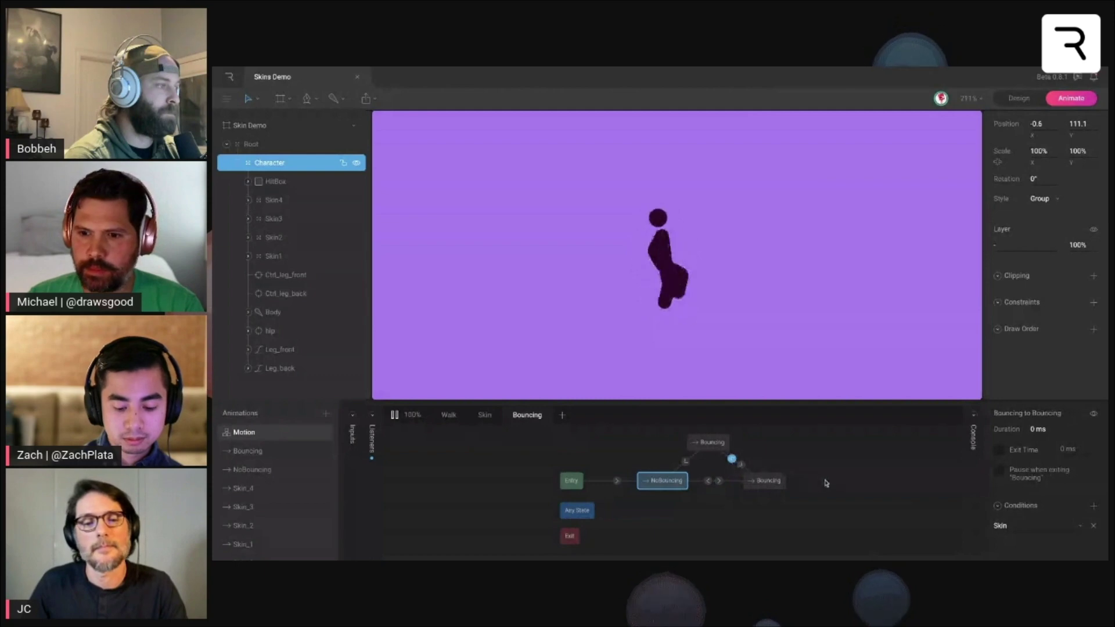
{"action": "left_click", "coordinate": [451, 418]}
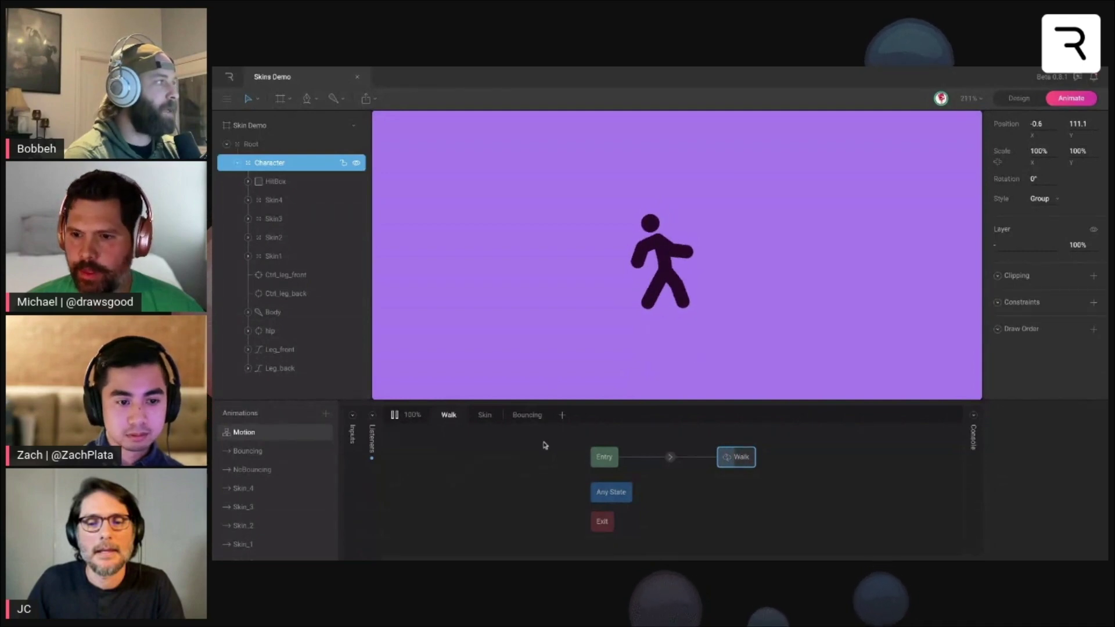
{"action": "key", "text": "space"}
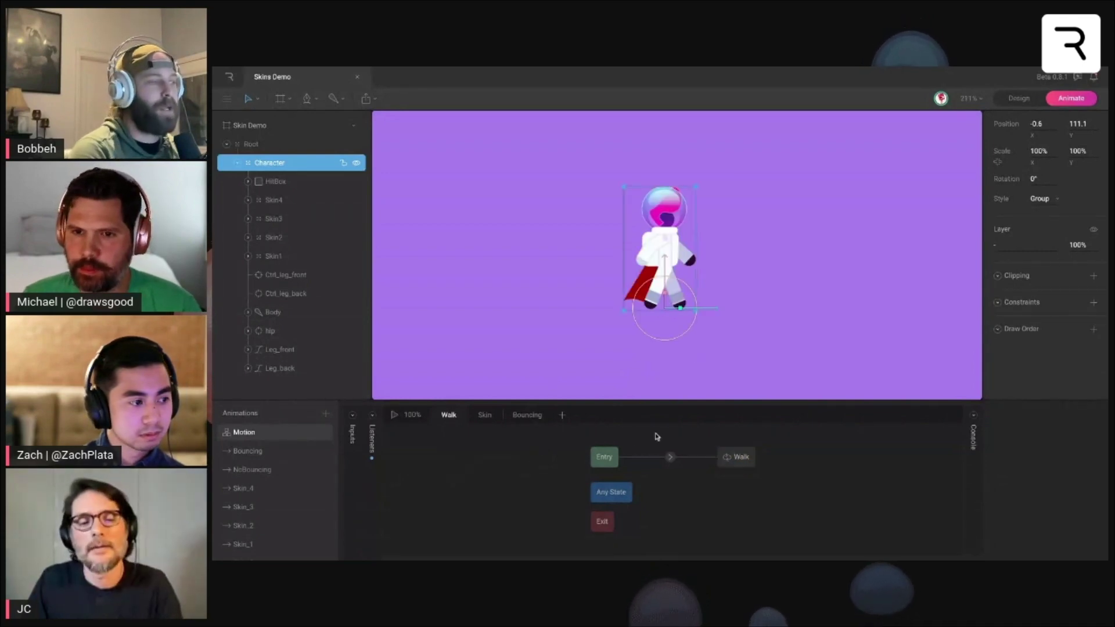
{"action": "left_click", "coordinate": [353, 416]}
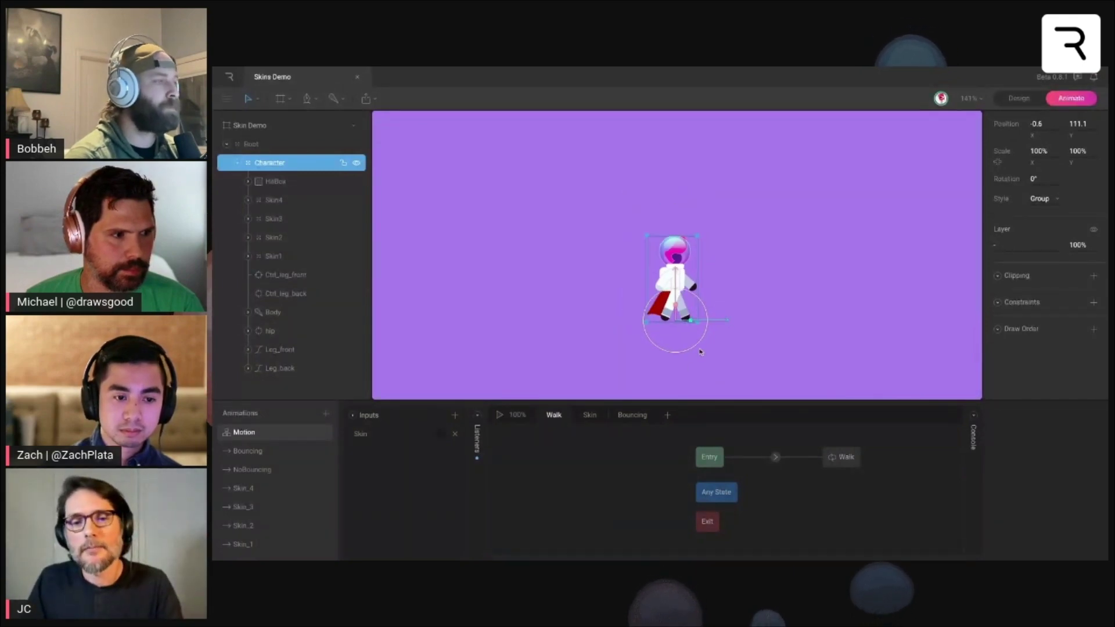
- Duplicate the Skin Demo artboard in Design mode
{"action": "key", "text": "f"}
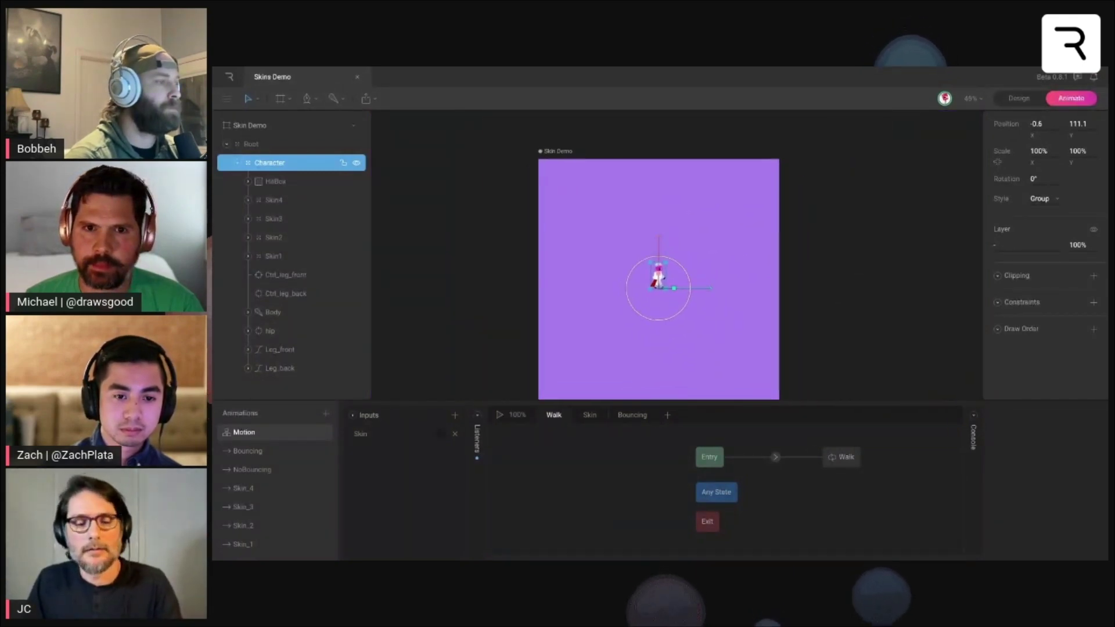
{"action": "key", "text": "Tab"}
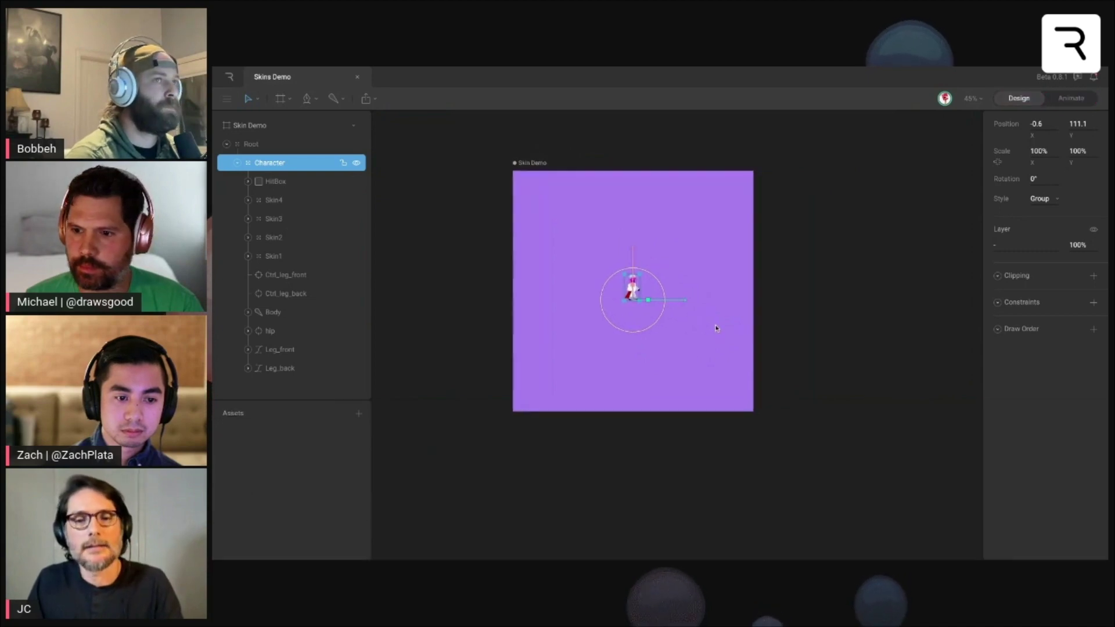
{"action": "left_click", "coordinate": [540, 168]}
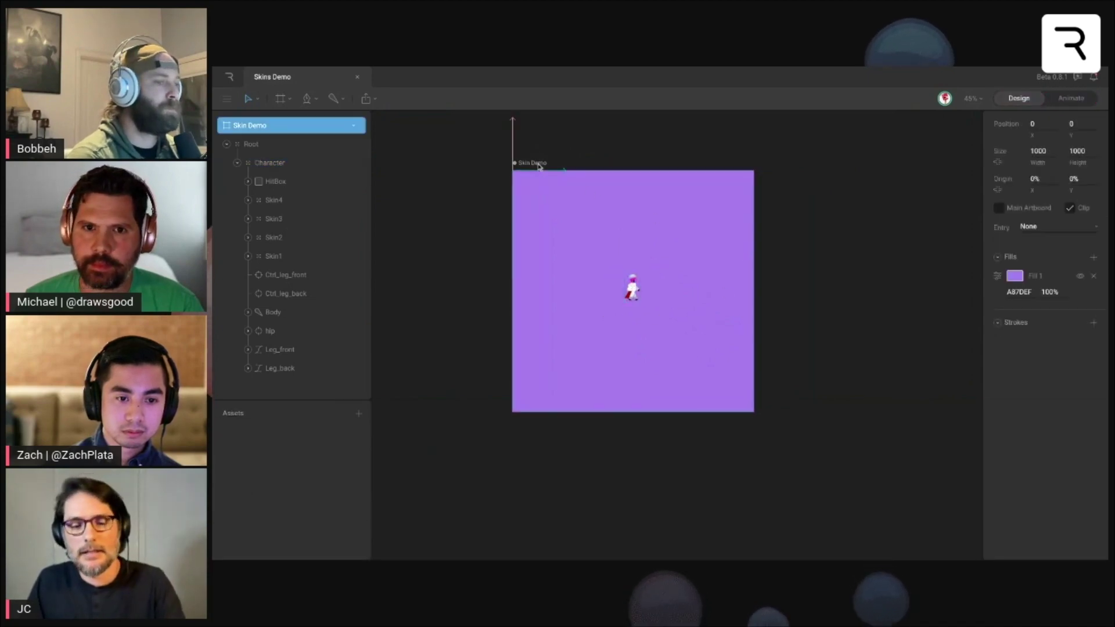
{"action": "key", "text": "ctrl+d"}
- Open the duplicated artboard's Motion state machine in Animate mode and show its inputs
{"action": "scroll", "coordinate": [782, 191], "scroll_direction": "up", "scroll_amount": 5}
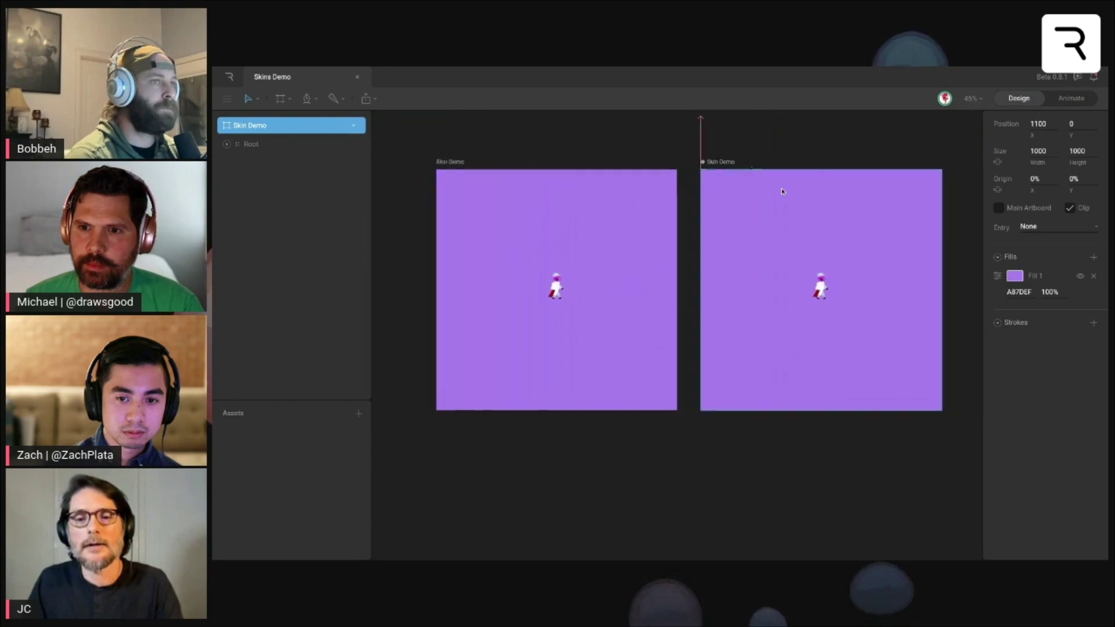
{"action": "scroll", "coordinate": [782, 192], "scroll_direction": "right", "scroll_amount": 3}
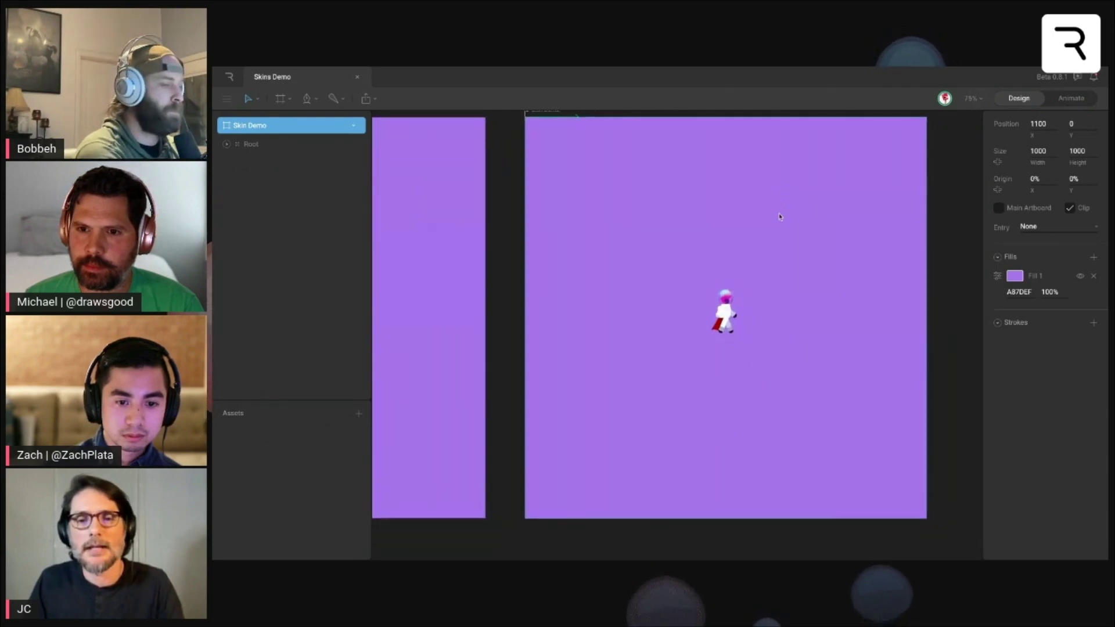
{"action": "scroll", "coordinate": [780, 216], "scroll_direction": "right", "scroll_amount": 3}
{"action": "scroll", "coordinate": [780, 217], "scroll_direction": "up", "scroll_amount": 5}
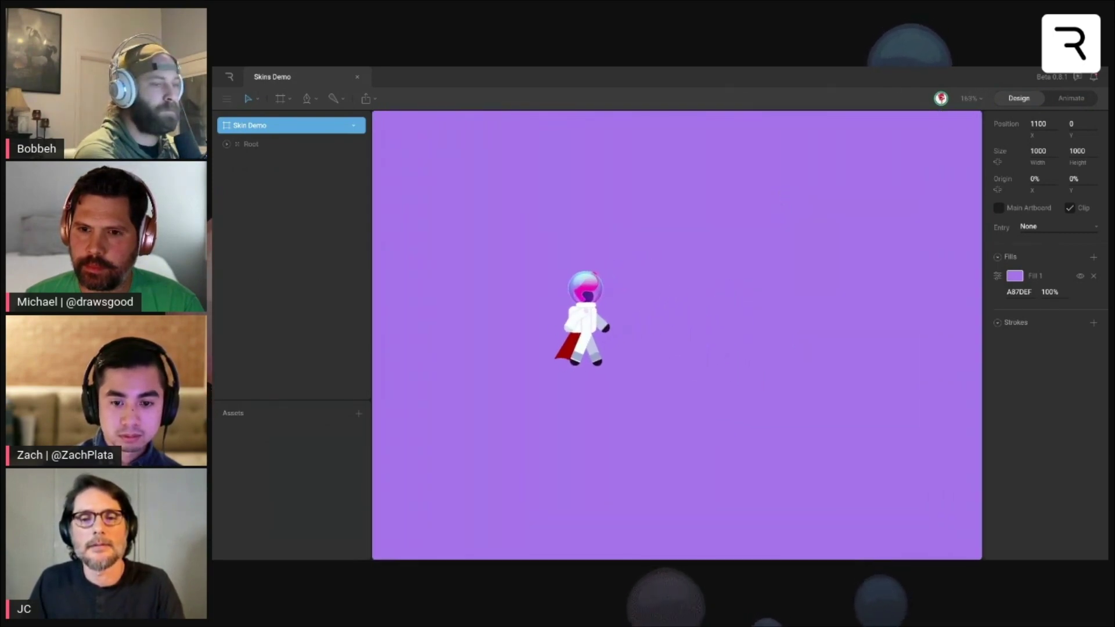
{"action": "scroll", "coordinate": [780, 216], "scroll_direction": "up", "scroll_amount": 2}
{"action": "scroll", "coordinate": [780, 217], "scroll_direction": "left", "scroll_amount": 3}
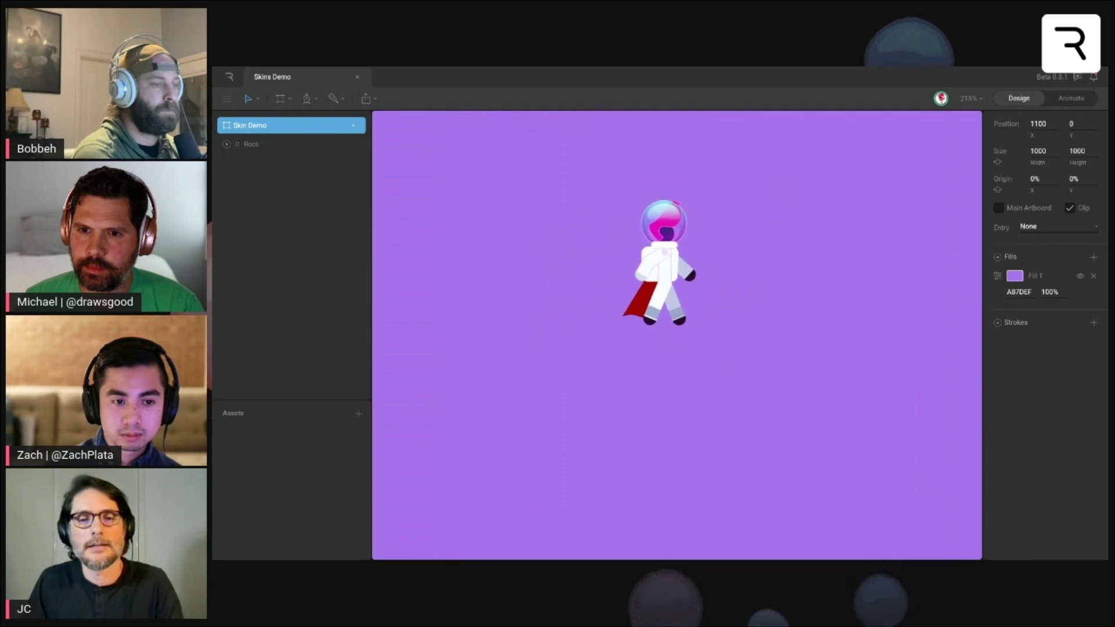
{"action": "key", "text": "Tab"}
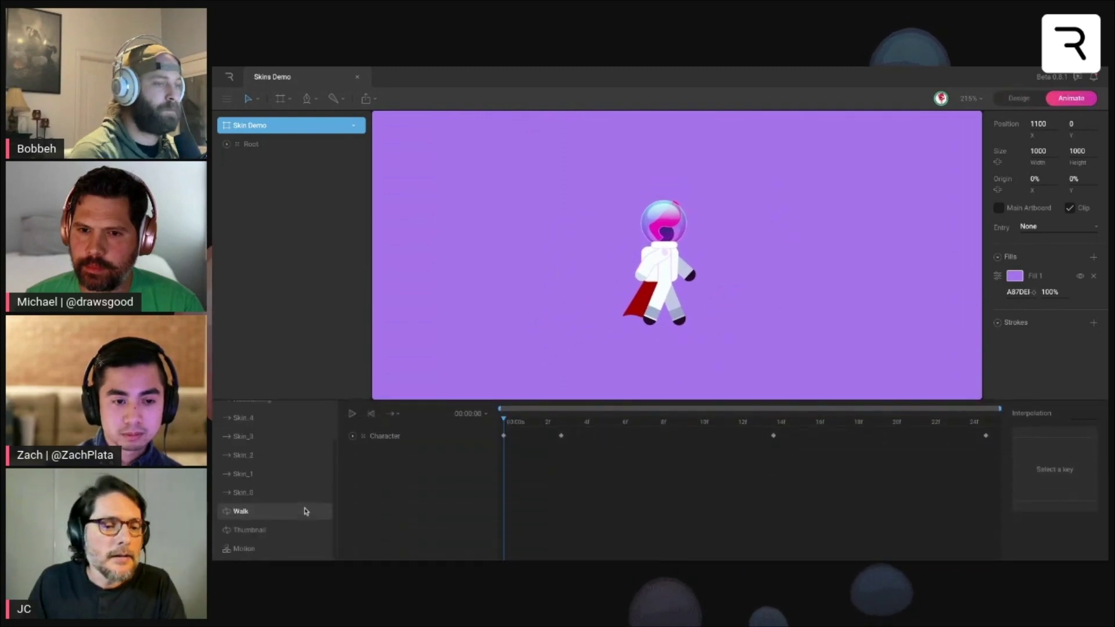
{"action": "scroll", "coordinate": [285, 546], "scroll_direction": "down", "scroll_amount": 2}
{"action": "scroll", "coordinate": [284, 546], "scroll_direction": "up", "scroll_amount": 3}
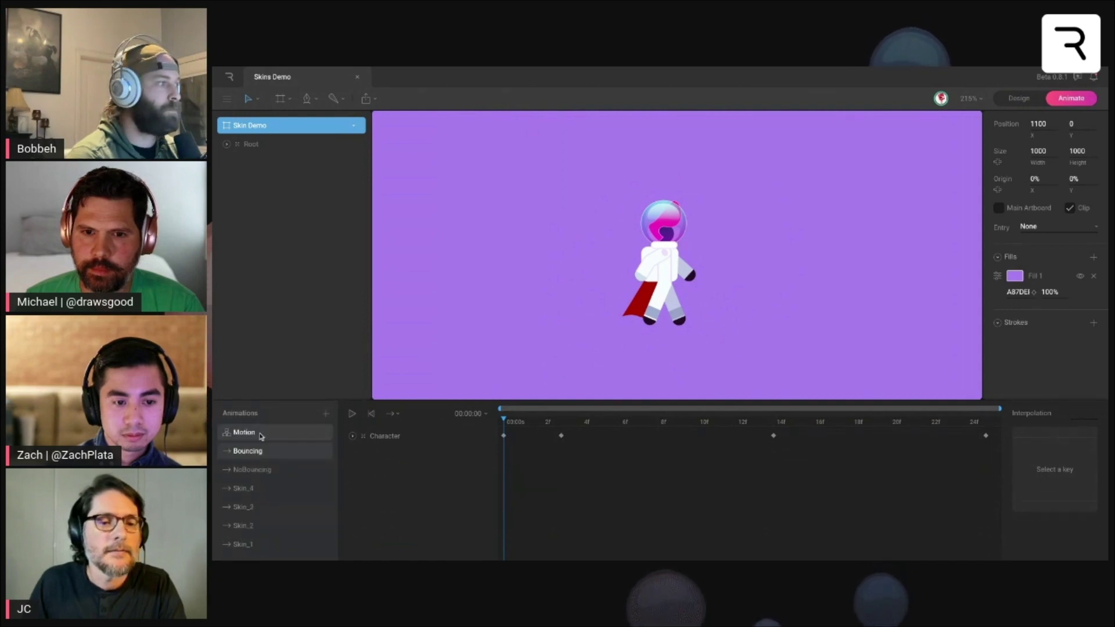
{"action": "left_click", "coordinate": [261, 435]}
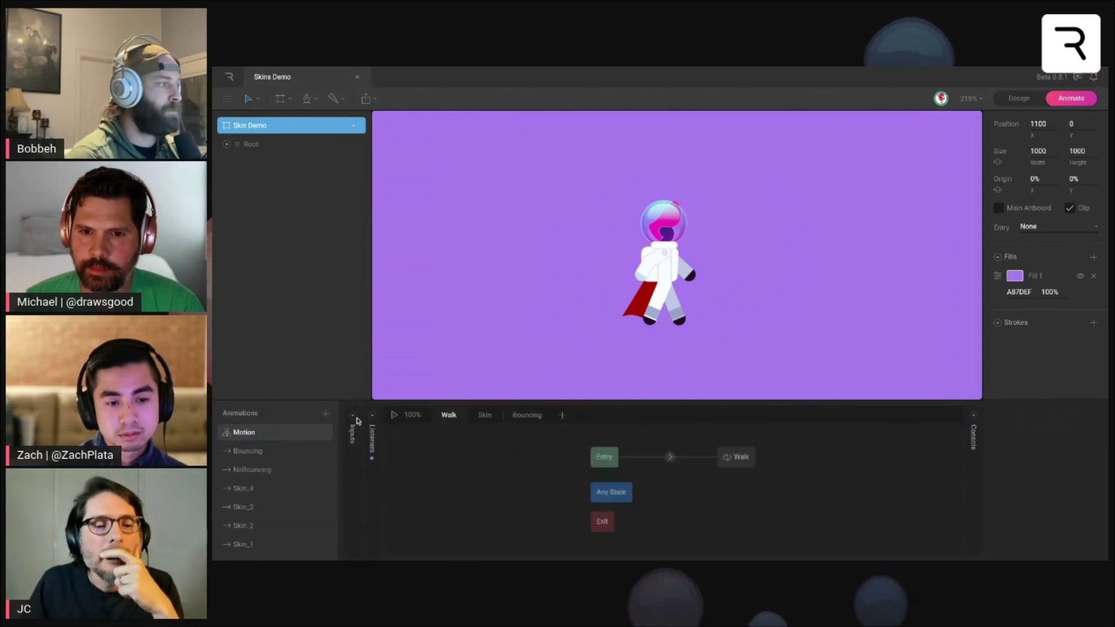
{"action": "left_click", "coordinate": [356, 418]}
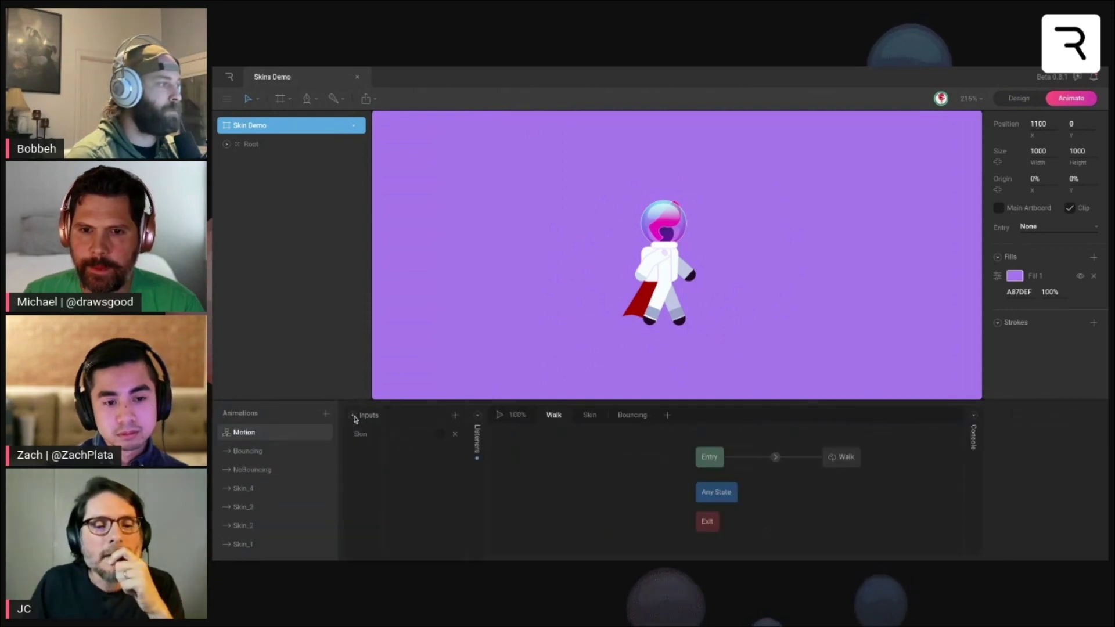
- Add a Number input to the Motion state machine and name it numSkin
{"action": "left_click", "coordinate": [456, 417]}
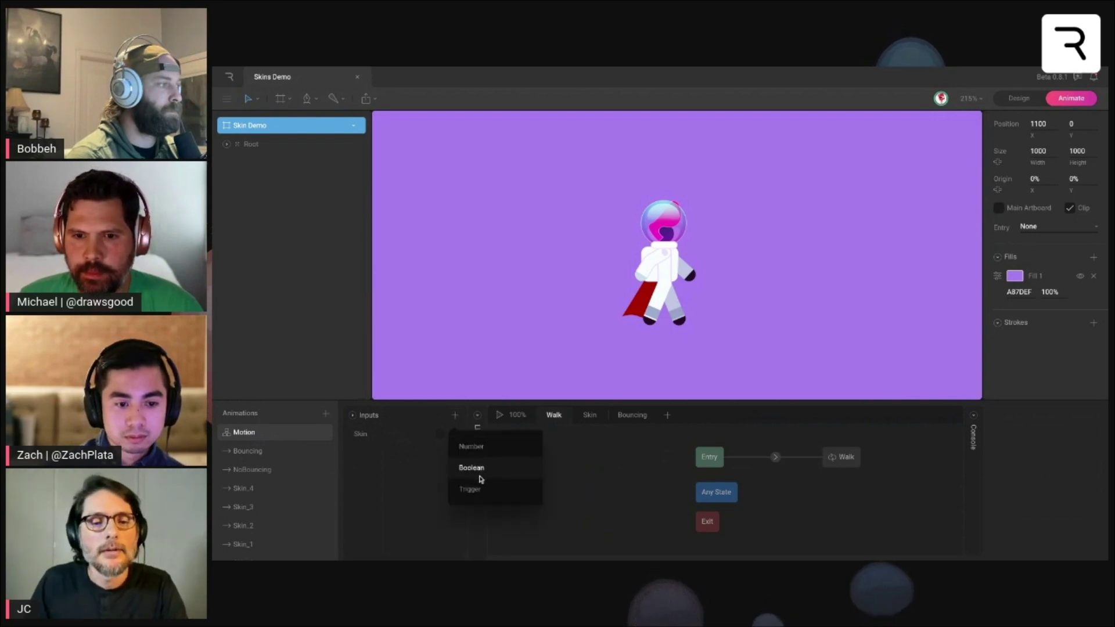
{"action": "left_click", "coordinate": [471, 447]}
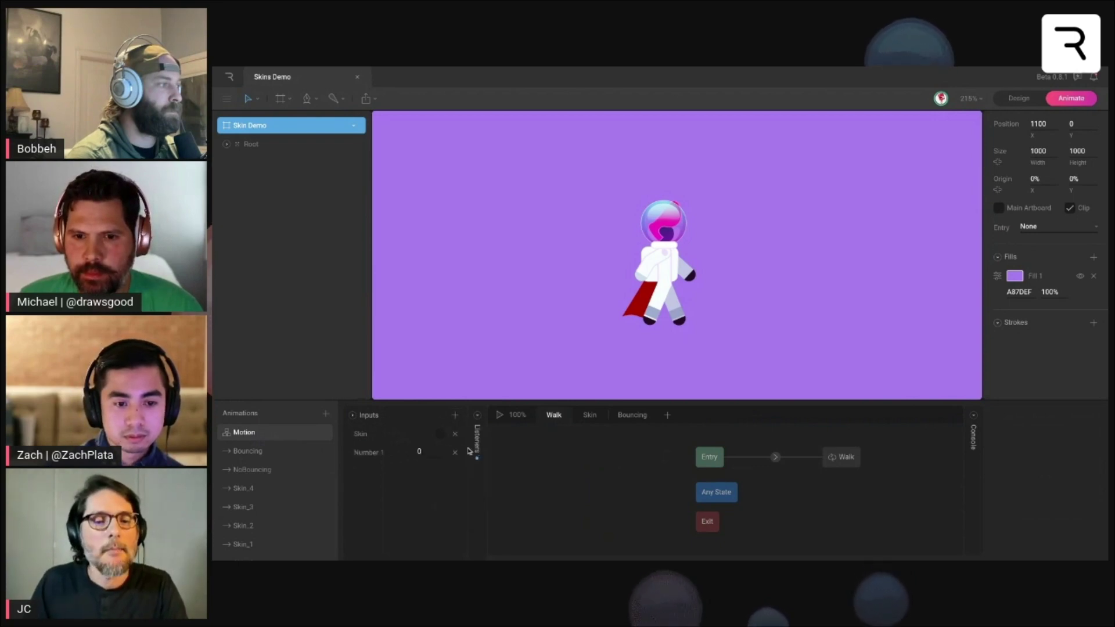
{"action": "double_click", "coordinate": [381, 457]}
{"action": "type", "text": "numSkin"}
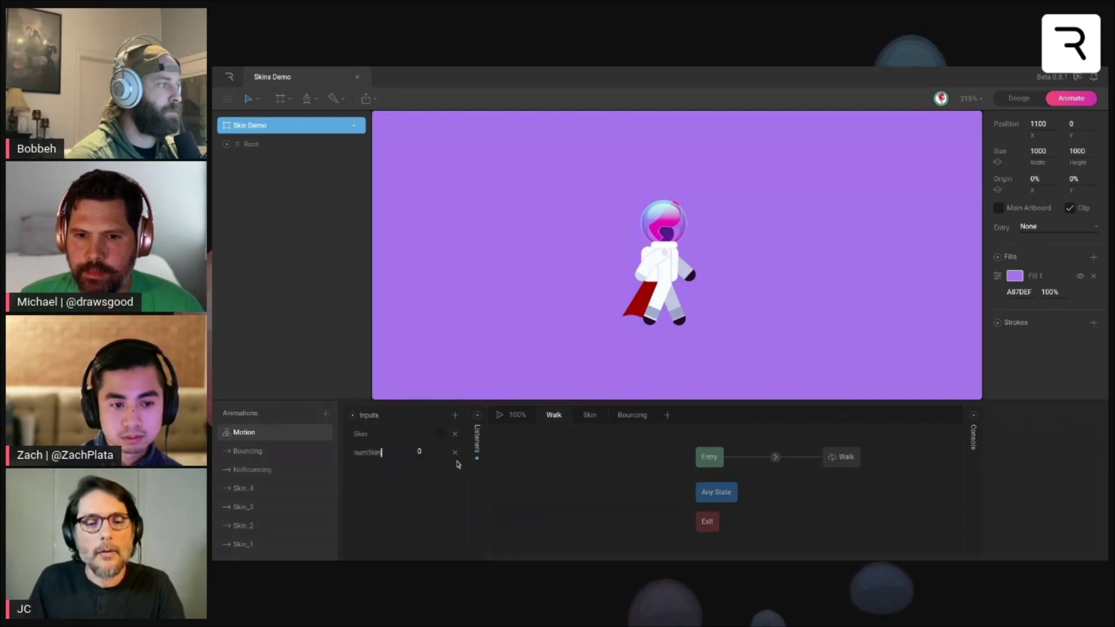
{"action": "key", "text": "Return"}
- Open the Skin layer's graph, stop the playback, and move the Any State node between and below Skin_0 and Skin_4
{"action": "key", "text": "space"}
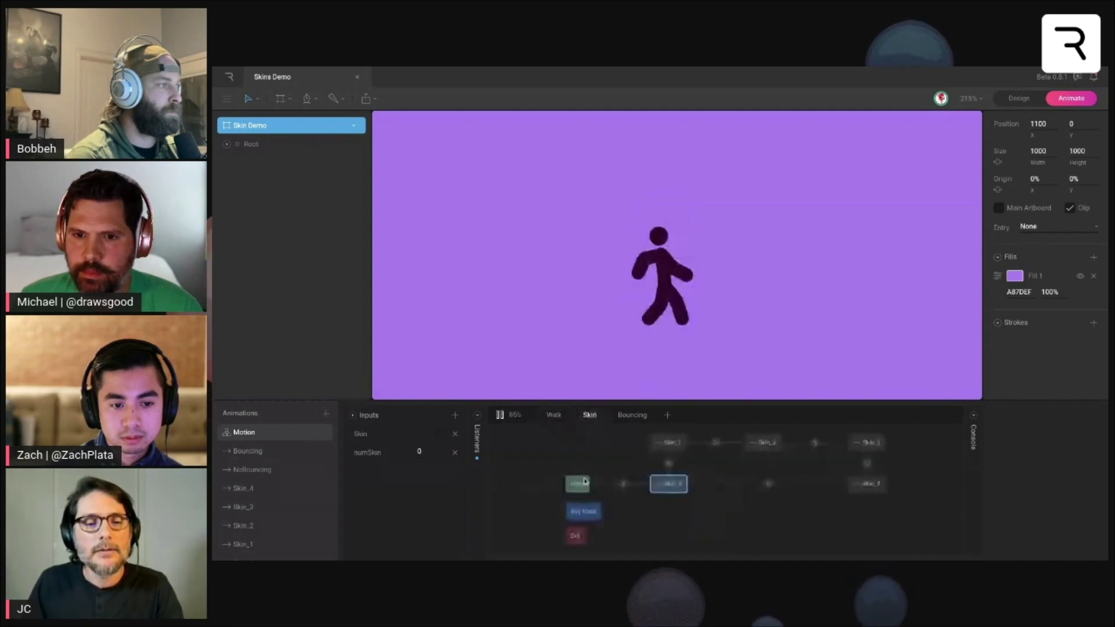
{"action": "left_click", "coordinate": [589, 414]}
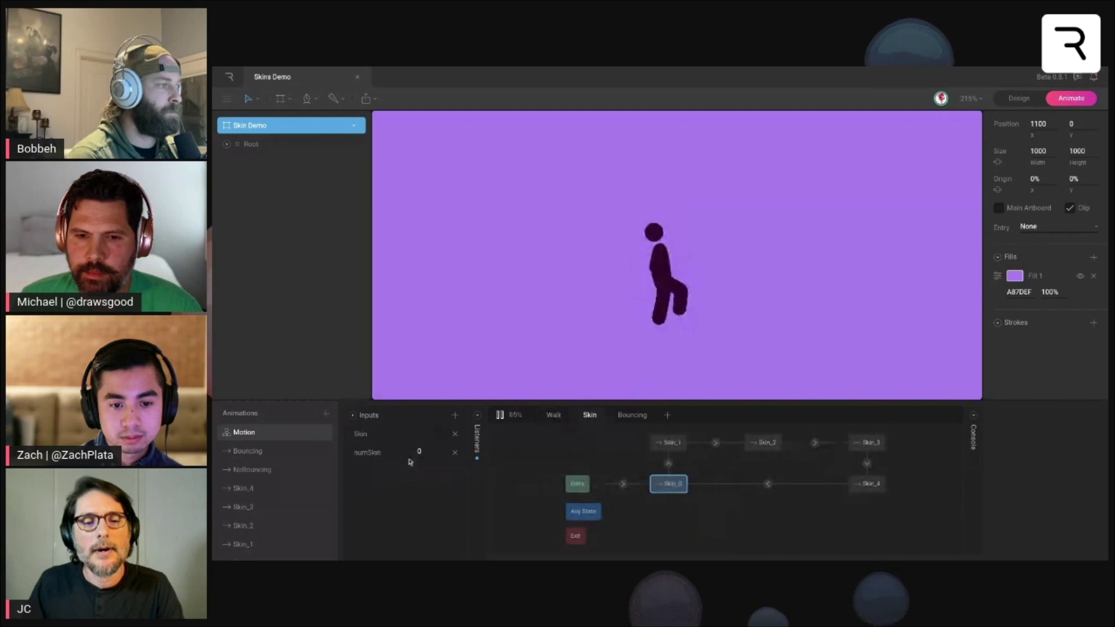
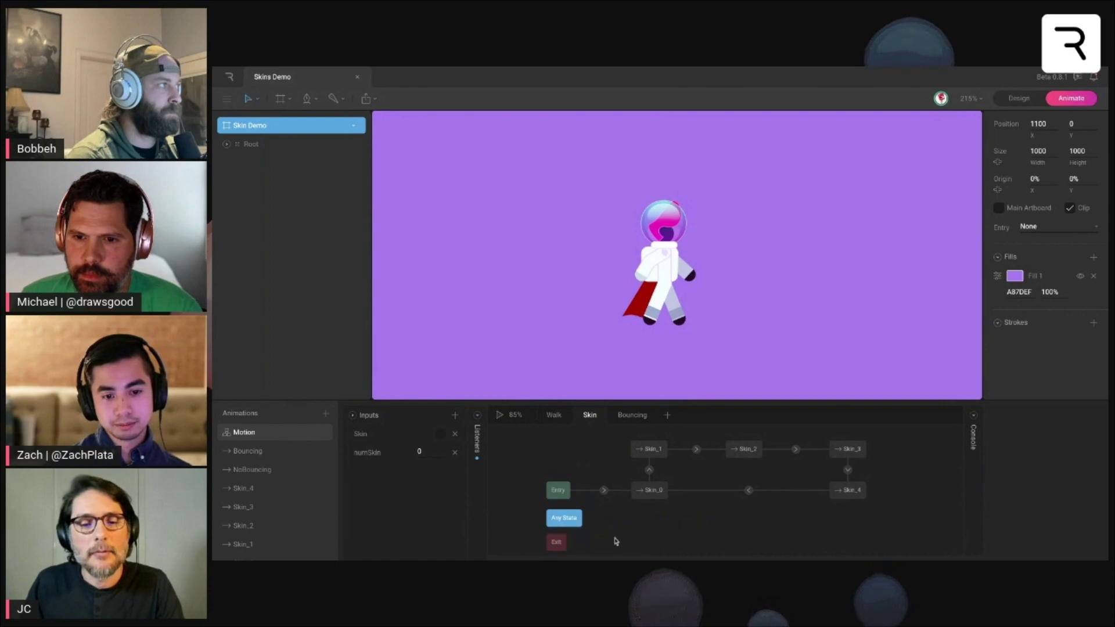
{"action": "left_click_drag", "start_coordinate": [566, 517], "coordinate": [689, 517]}
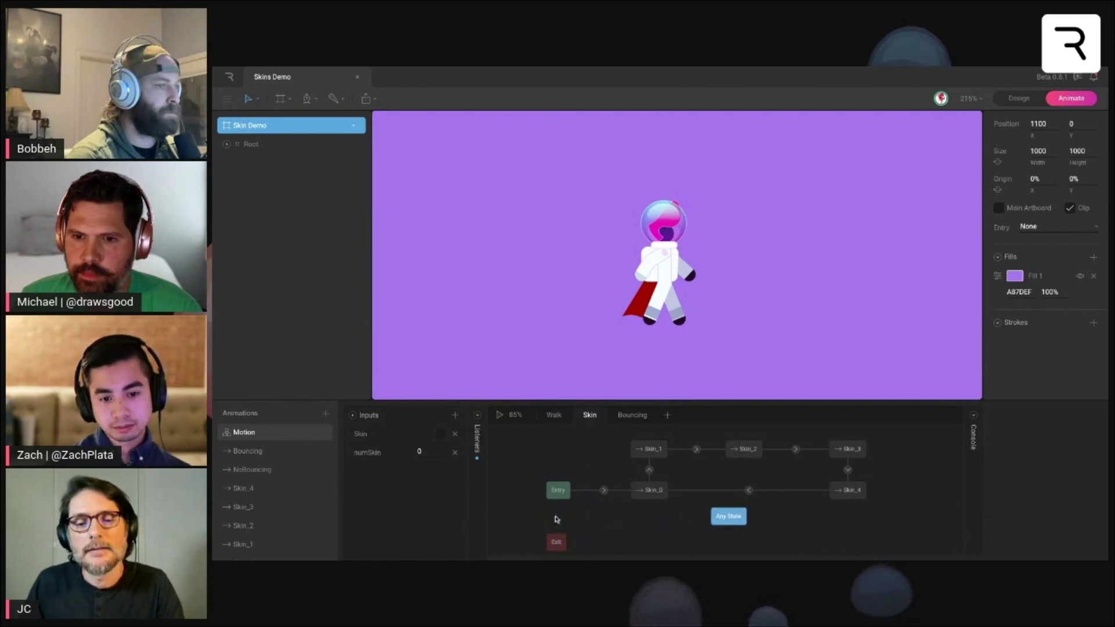
- Delete the Entry transition and all transitions linking Skin_0 through Skin_4 in the Skin layer
{"action": "left_click", "coordinate": [604, 492]}
{"action": "key", "text": "Delete"}
{"action": "left_click", "coordinate": [696, 450]}
{"action": "key", "text": "Delete"}
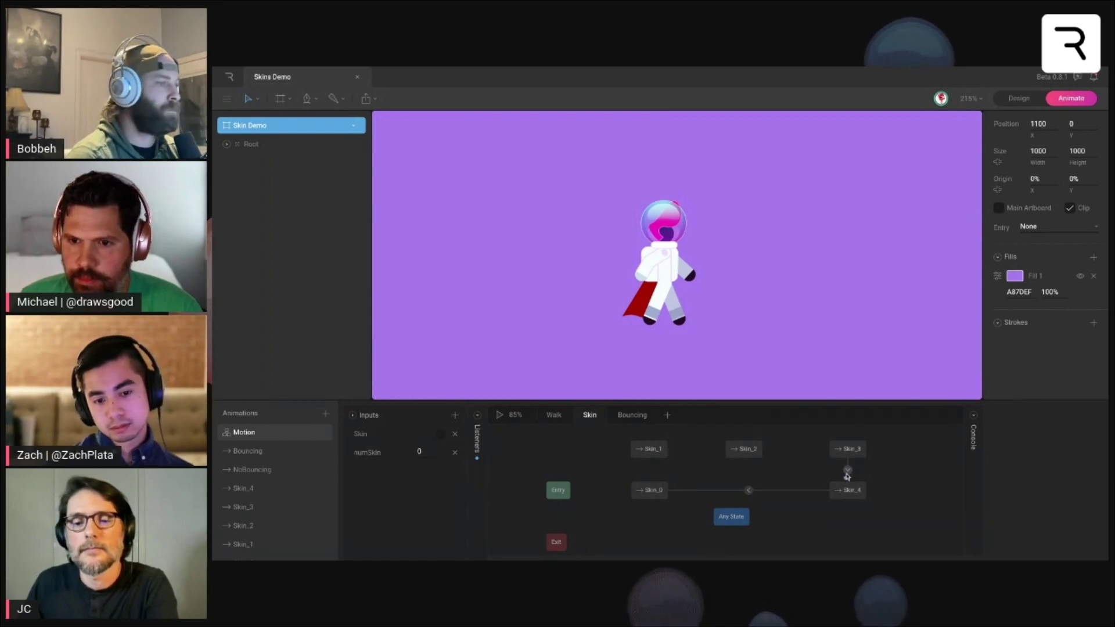
{"action": "left_click", "coordinate": [749, 491]}
{"action": "key", "text": "Delete"}
- Arrange the Skin_0, Skin_1, Skin_2, Skin_3 and Skin_4 states in one horizontal row in numerical order
{"action": "left_click_drag", "start_coordinate": [650, 491], "coordinate": [602, 450]}
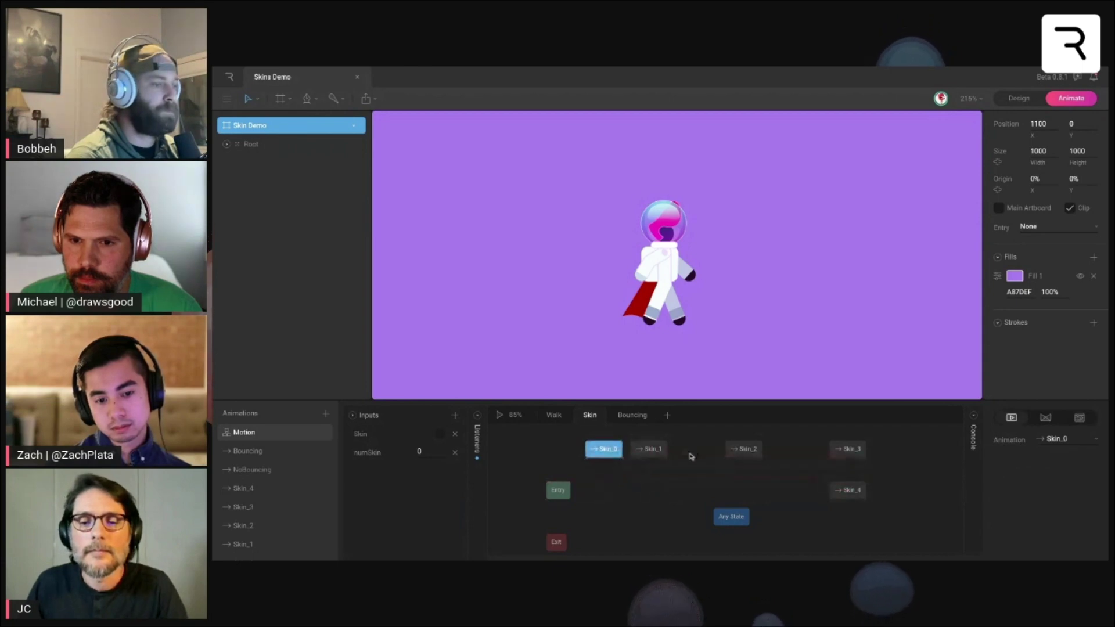
{"action": "left_click_drag", "start_coordinate": [744, 449], "coordinate": [755, 449]}
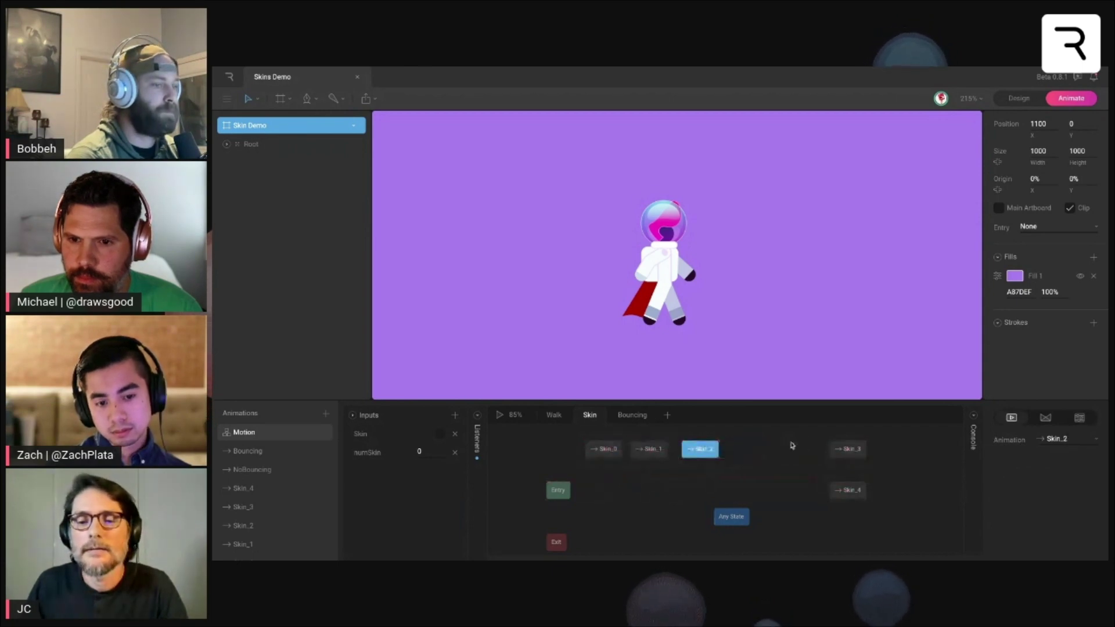
{"action": "left_click_drag", "start_coordinate": [843, 448], "coordinate": [844, 452]}
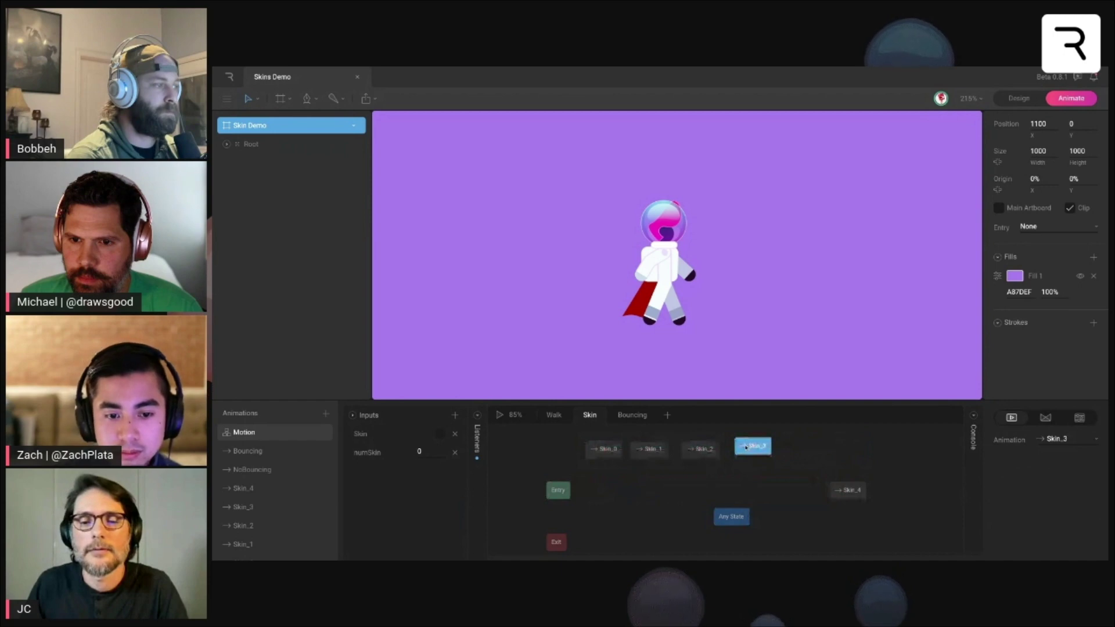
{"action": "left_click_drag", "start_coordinate": [860, 494], "coordinate": [814, 461]}
- Link Any State to Skin_0, Skin_1, Skin_2, Skin_3 and Skin_4 with separate transitions, and centre Any State below Skin_2
{"action": "left_click_drag", "start_coordinate": [734, 523], "coordinate": [648, 449]}
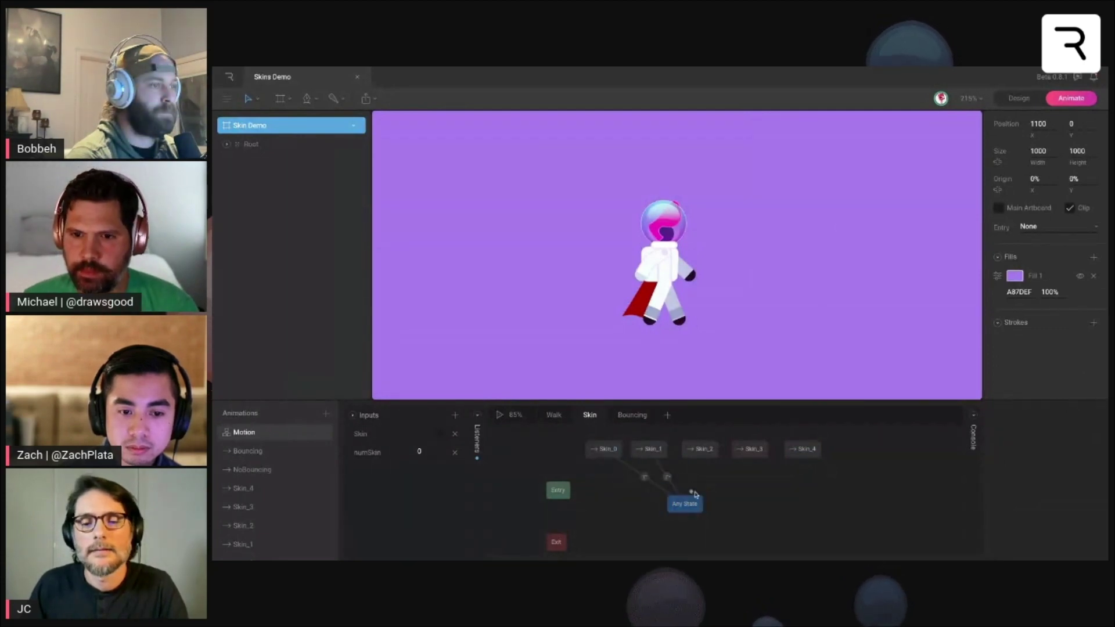
{"action": "left_click_drag", "start_coordinate": [690, 502], "coordinate": [700, 450]}
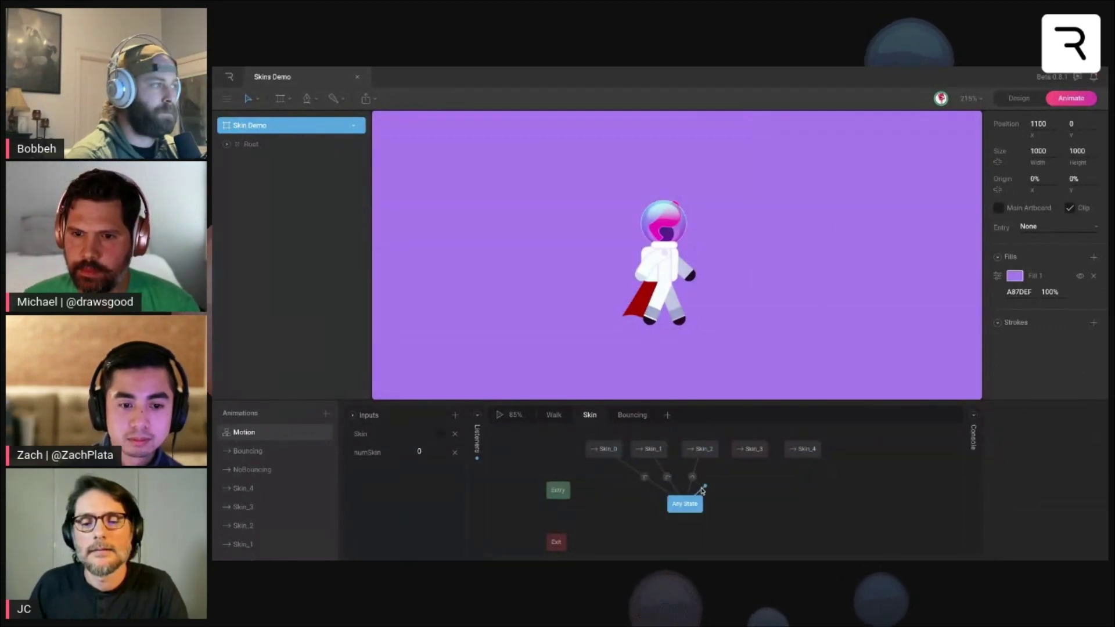
{"action": "left_click_drag", "start_coordinate": [699, 492], "coordinate": [750, 450]}
{"action": "left_click_drag", "start_coordinate": [706, 505], "coordinate": [790, 472]}
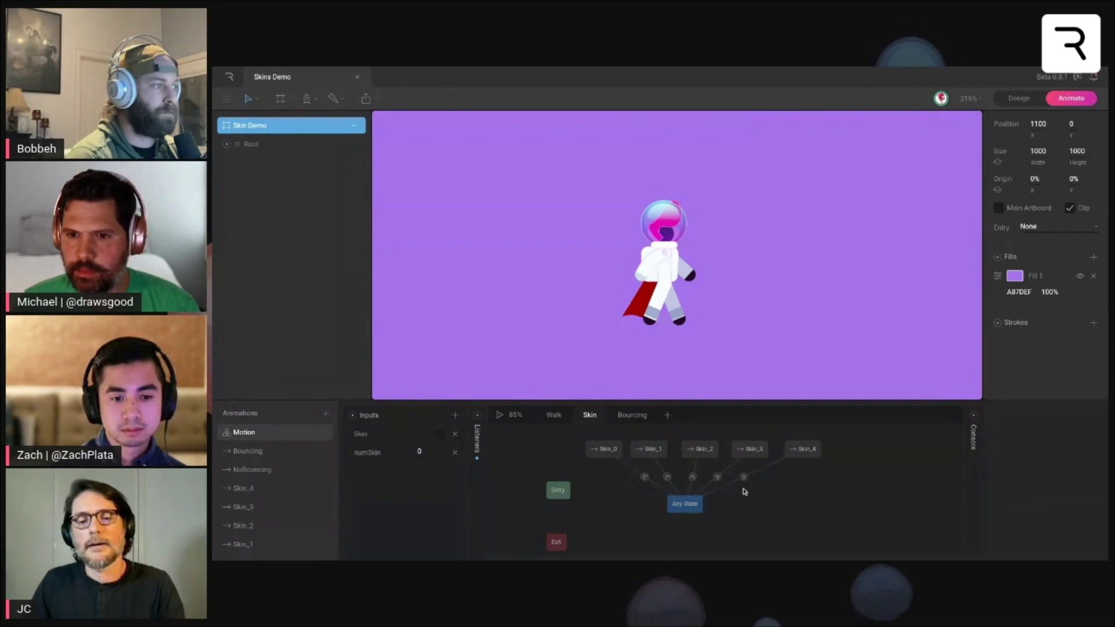
{"action": "left_click_drag", "start_coordinate": [686, 504], "coordinate": [700, 504]}
- Add a condition to the Any State to Skin_0 transition requiring numSkin to equal 0
{"action": "left_click", "coordinate": [651, 477]}
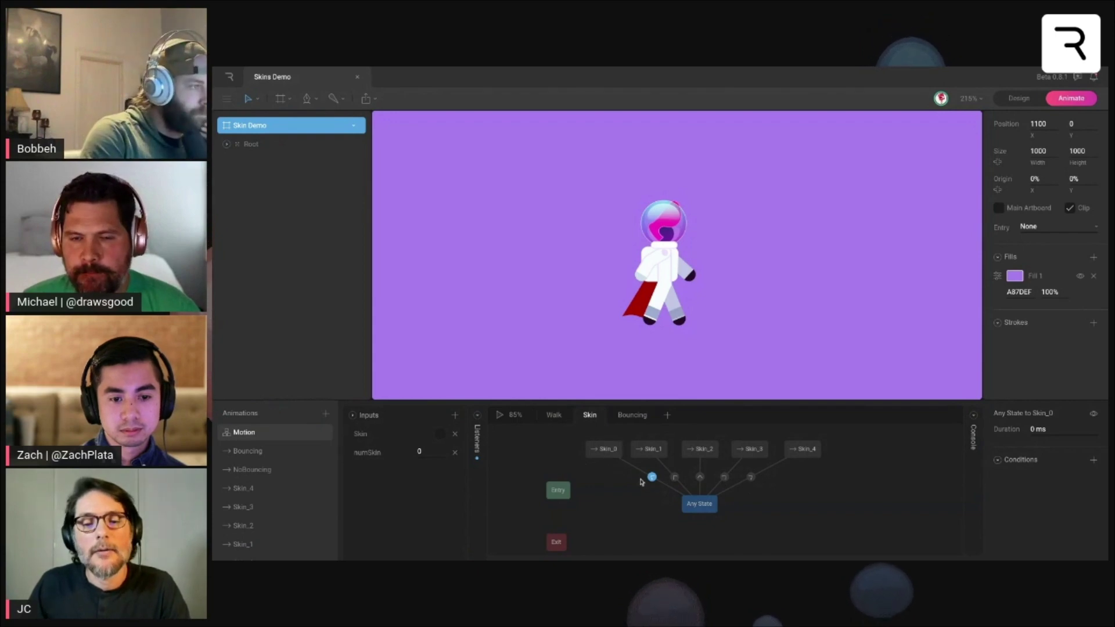
{"action": "left_click", "coordinate": [1087, 460]}
{"action": "left_click", "coordinate": [1063, 482]}
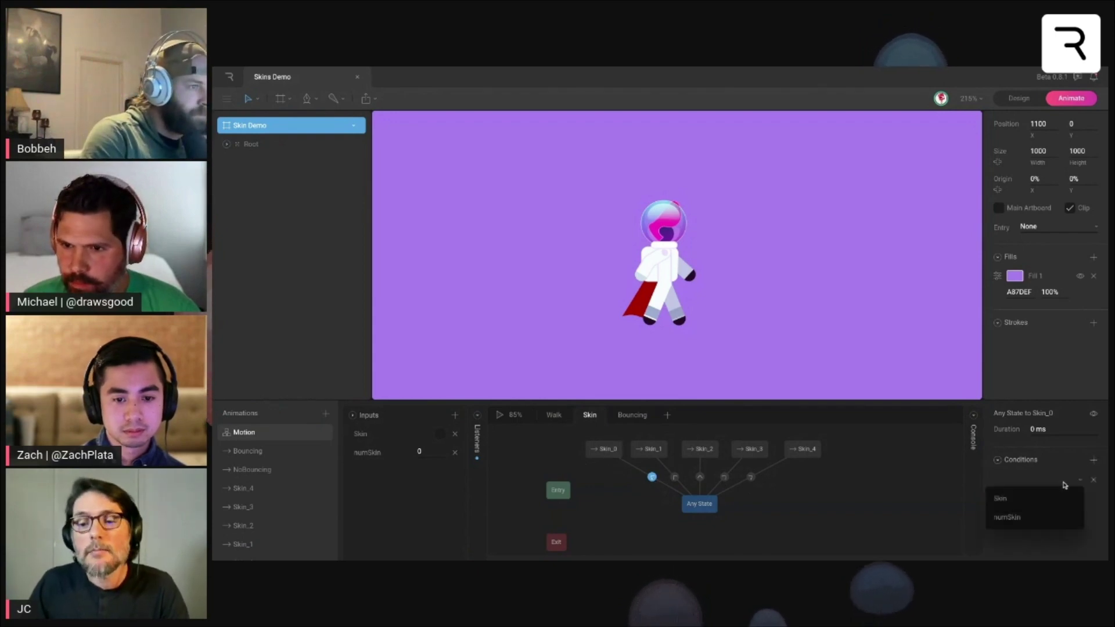
{"action": "left_click", "coordinate": [1031, 517]}
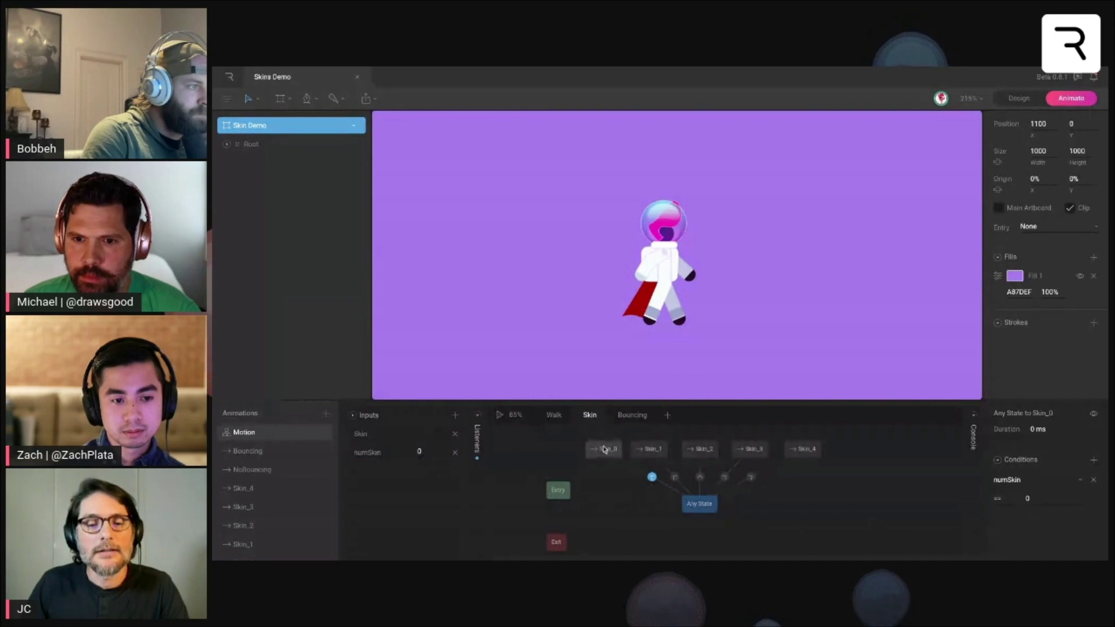
- Add a condition to the Any State to Skin_1 transition requiring numSkin to equal 1
{"action": "left_click", "coordinate": [675, 479]}
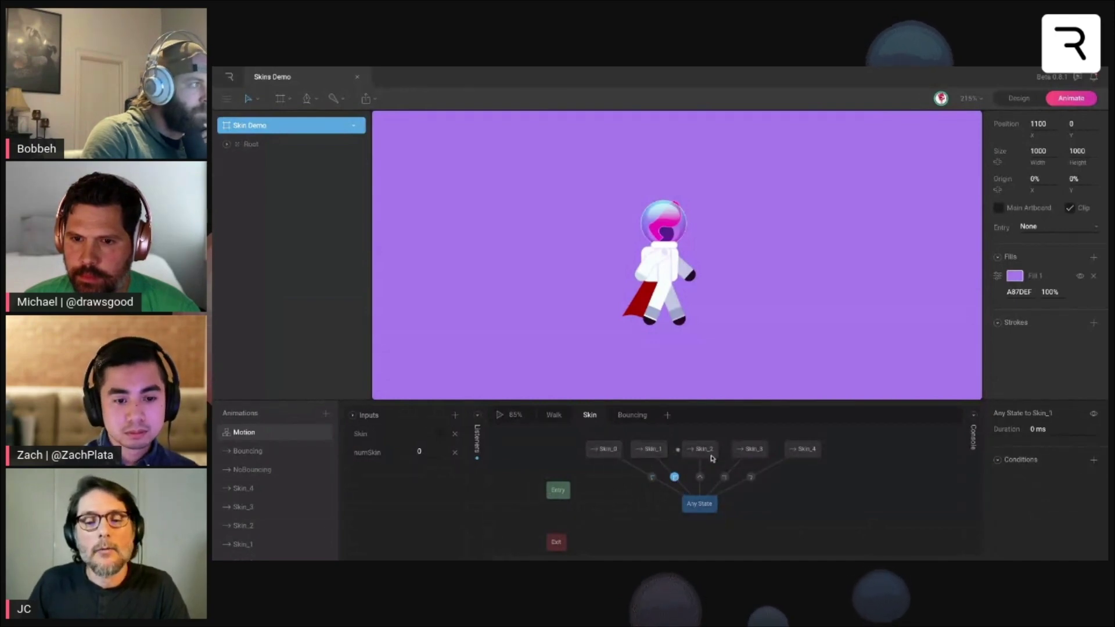
{"action": "left_click", "coordinate": [1094, 460]}
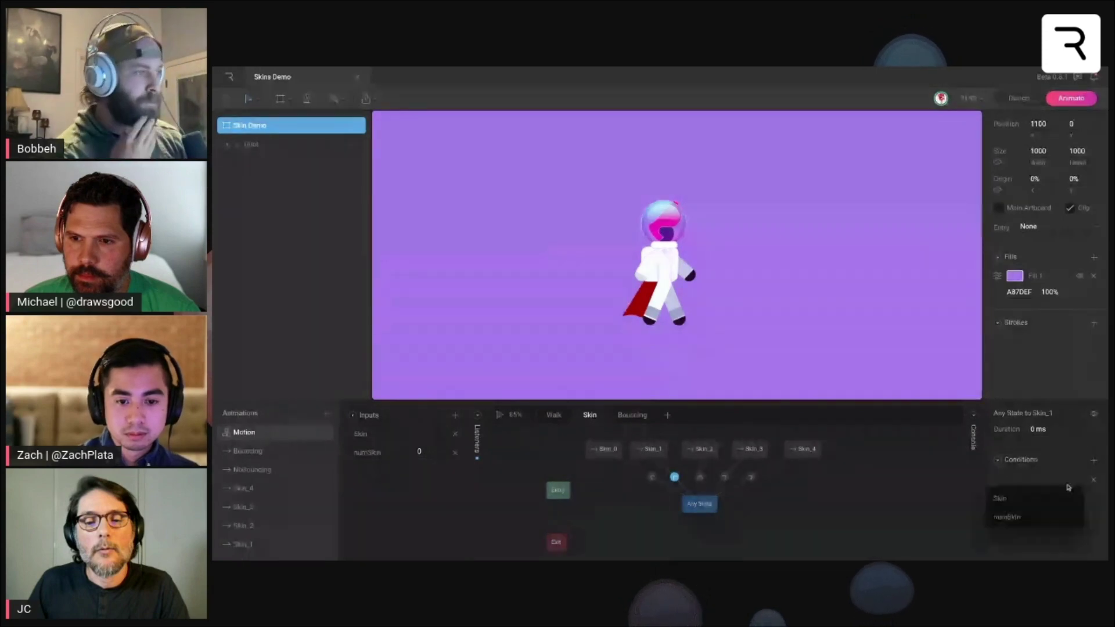
{"action": "left_click", "coordinate": [1043, 512]}
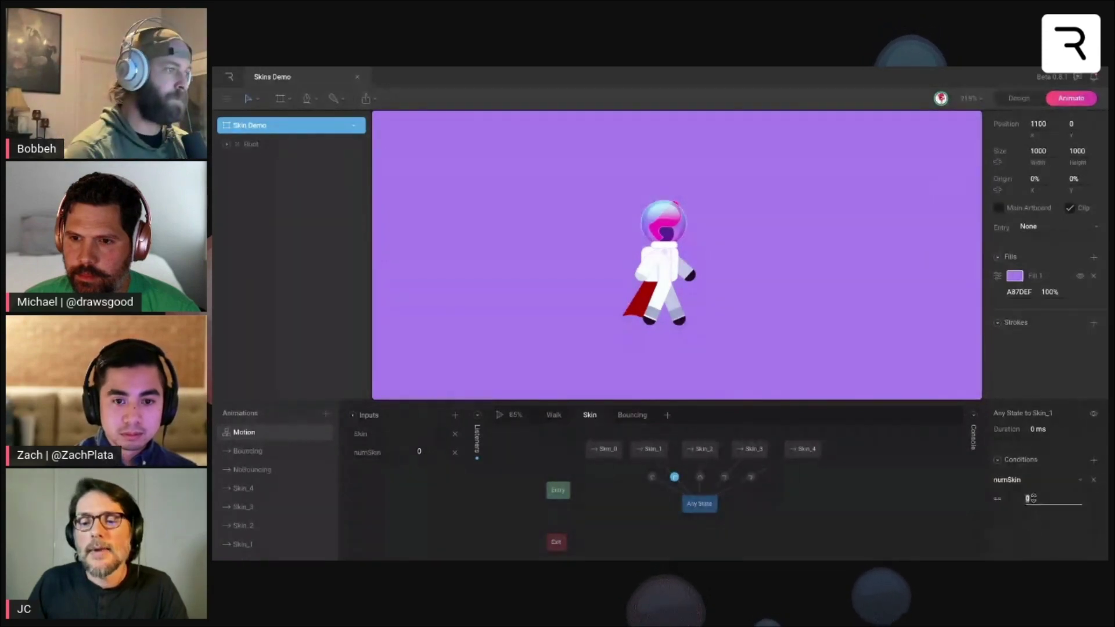
{"action": "type", "text": "1"}
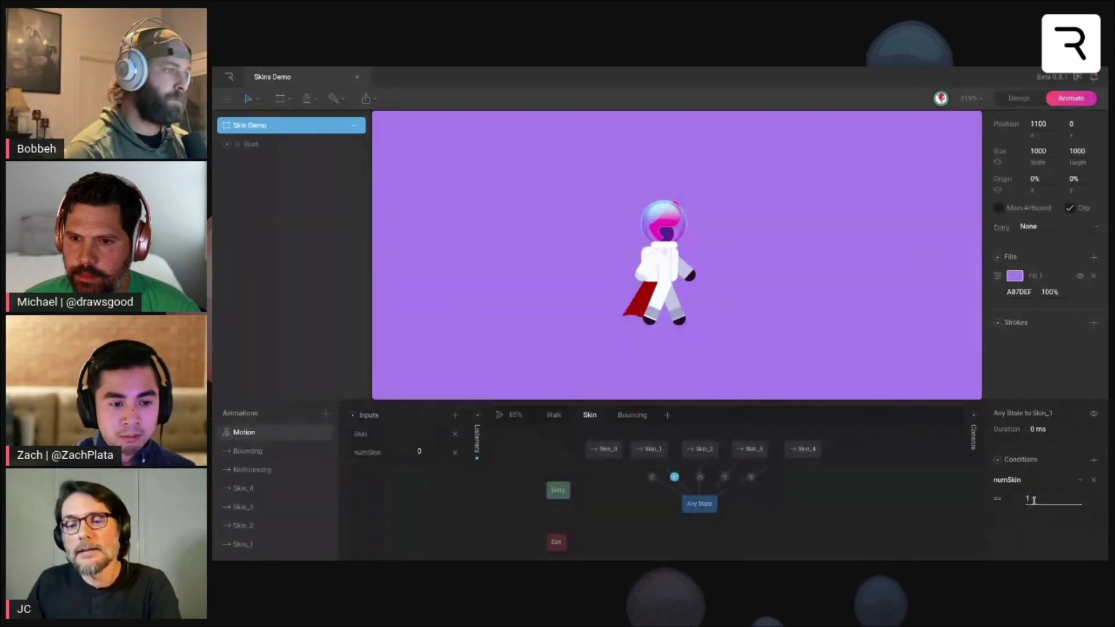
{"action": "key", "text": "Return"}
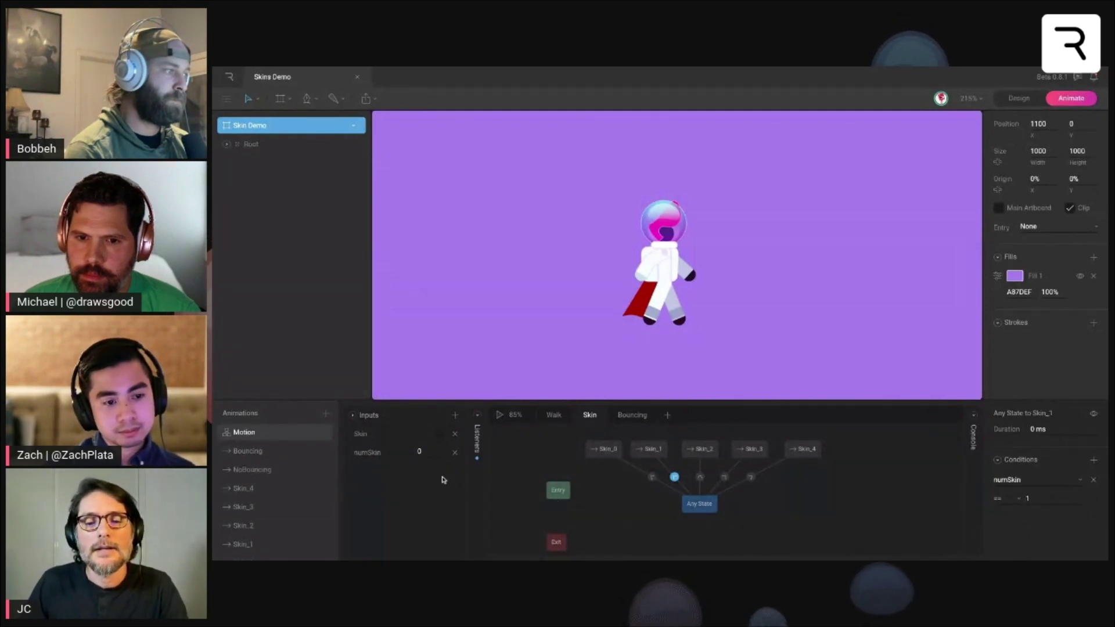
- Add a condition to the Any State to Skin_2 transition requiring numSkin to equal 2
{"action": "left_click", "coordinate": [699, 477]}
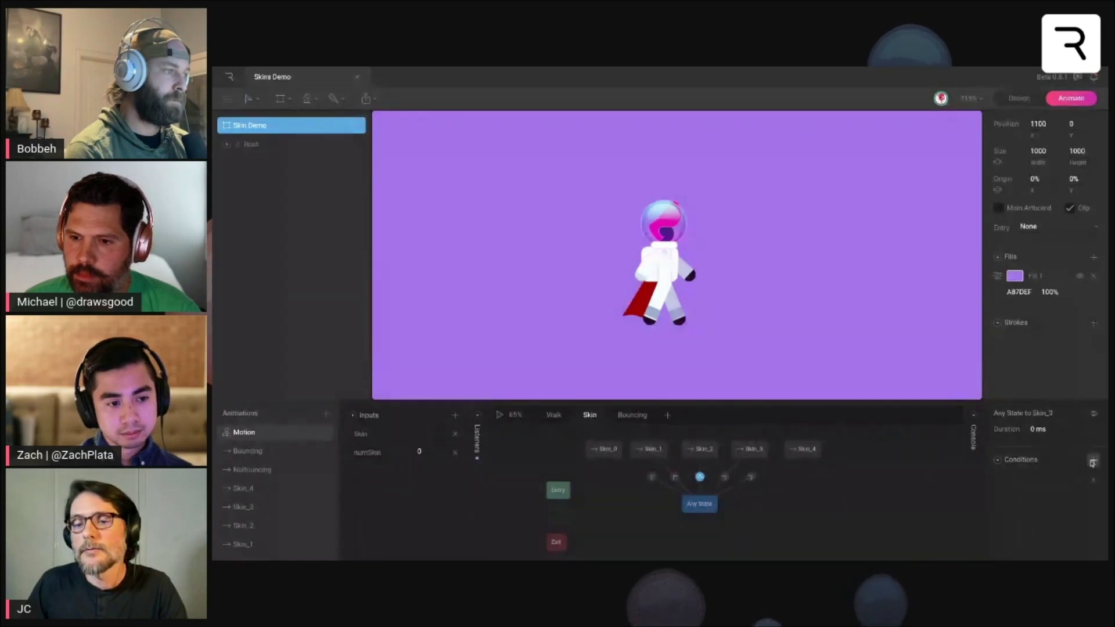
{"action": "left_click", "coordinate": [1094, 459]}
{"action": "left_click", "coordinate": [1017, 518]}
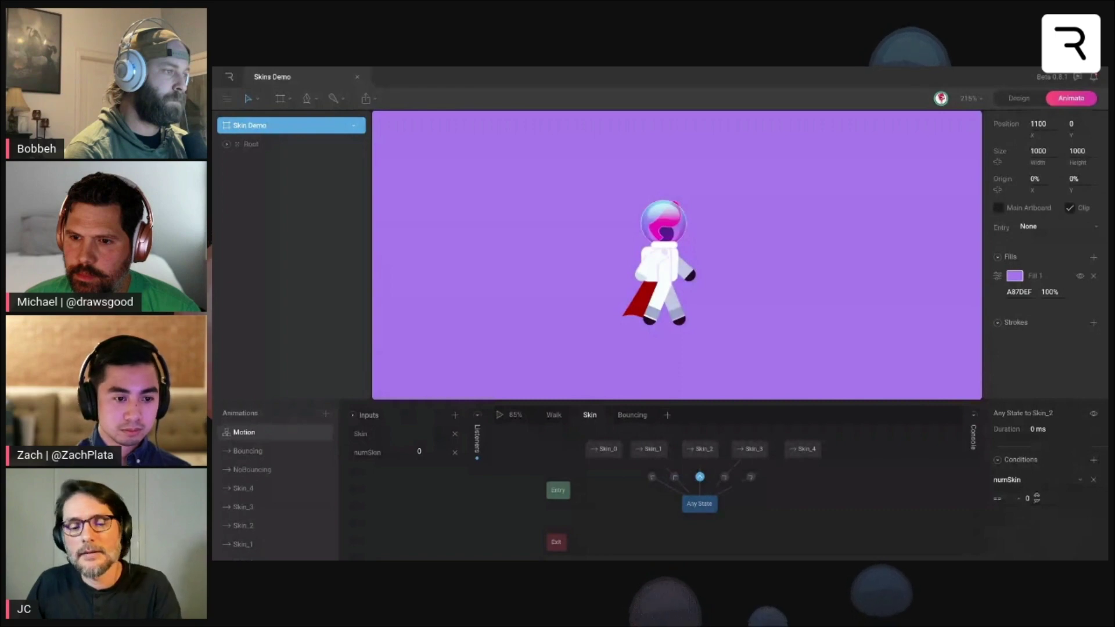
{"action": "type", "text": "2"}
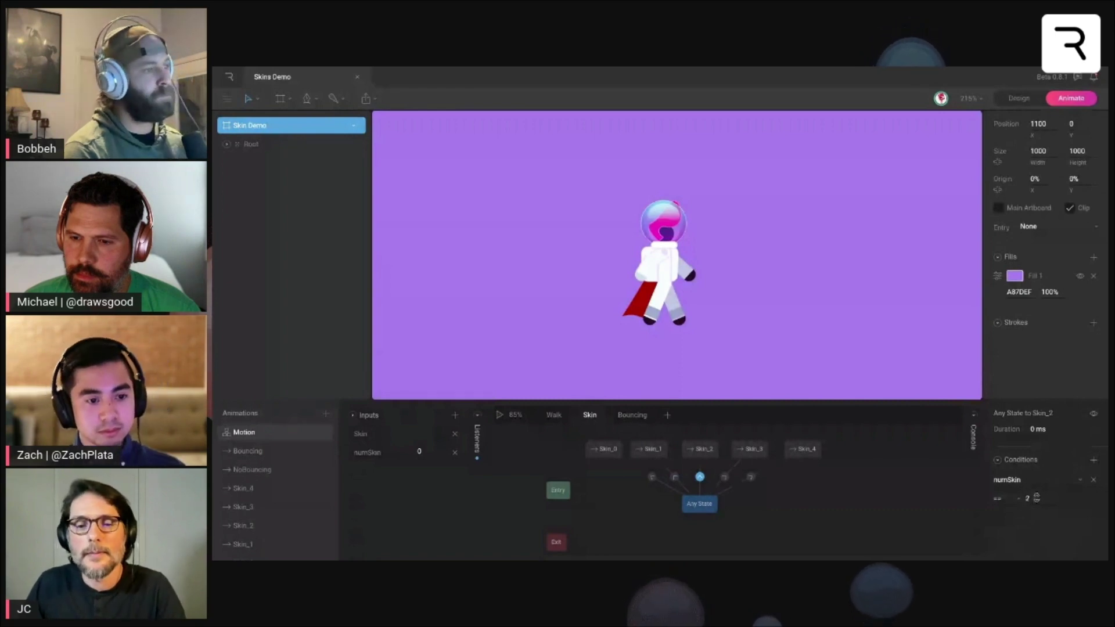
- Add a condition to the Any State to Skin_3 transition requiring numSkin to equal 3
{"action": "left_click", "coordinate": [725, 477]}
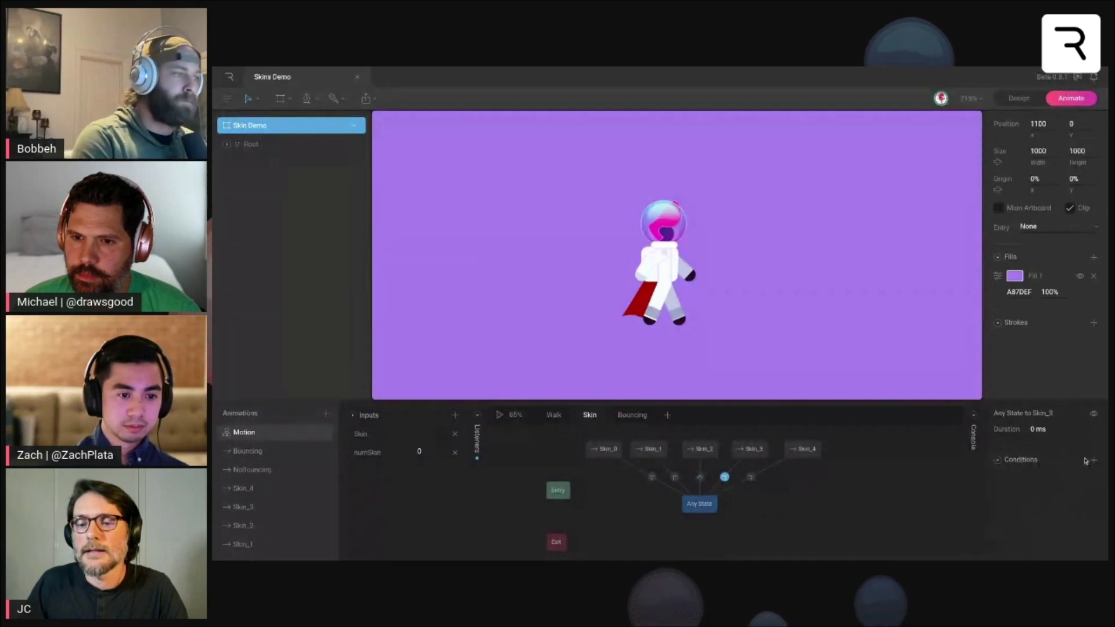
{"action": "left_click", "coordinate": [1060, 485]}
{"action": "left_click", "coordinate": [1031, 512]}
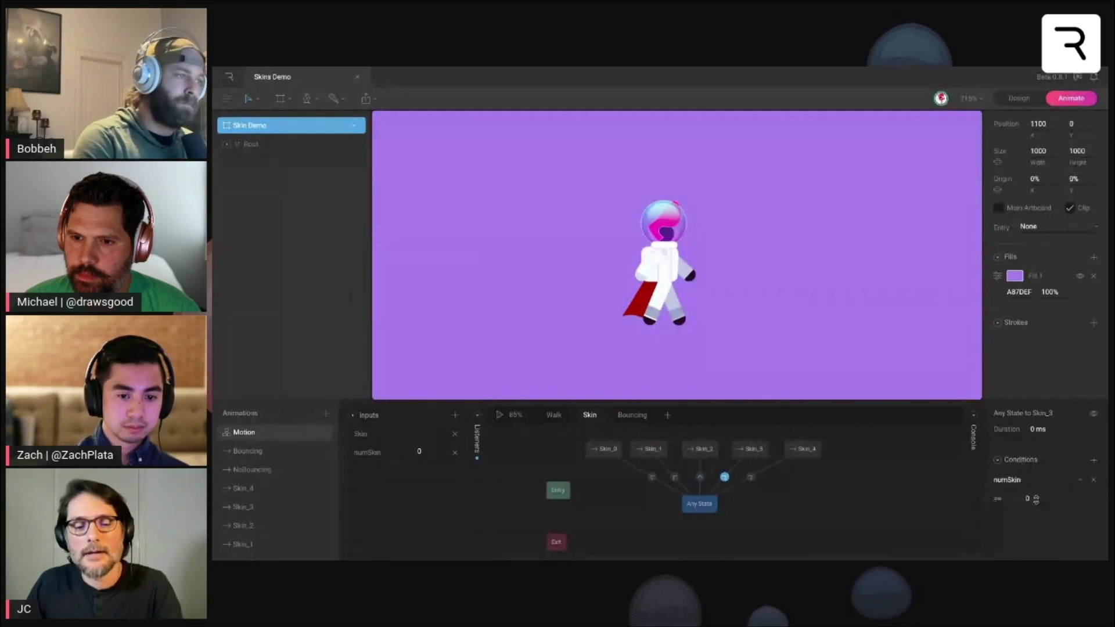
{"action": "left_click", "coordinate": [1037, 499]}
{"action": "type", "text": "3"}
- Add a condition to the Any State to Skin_4 transition requiring numSkin to equal 4
{"action": "left_click", "coordinate": [751, 478]}
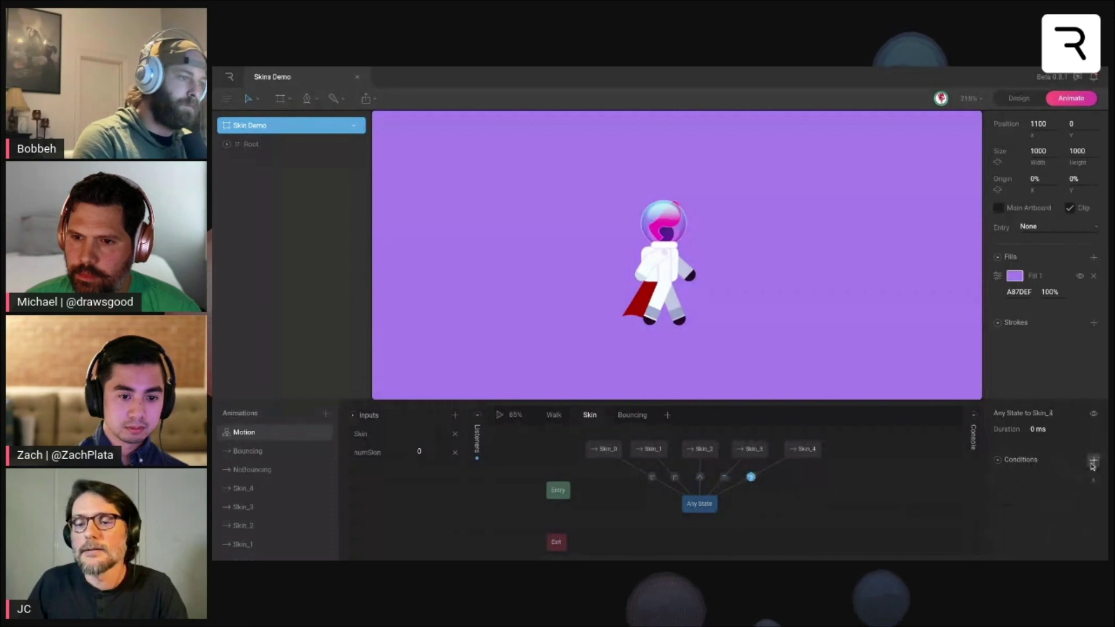
{"action": "left_click", "coordinate": [1052, 481]}
{"action": "left_click", "coordinate": [1033, 517]}
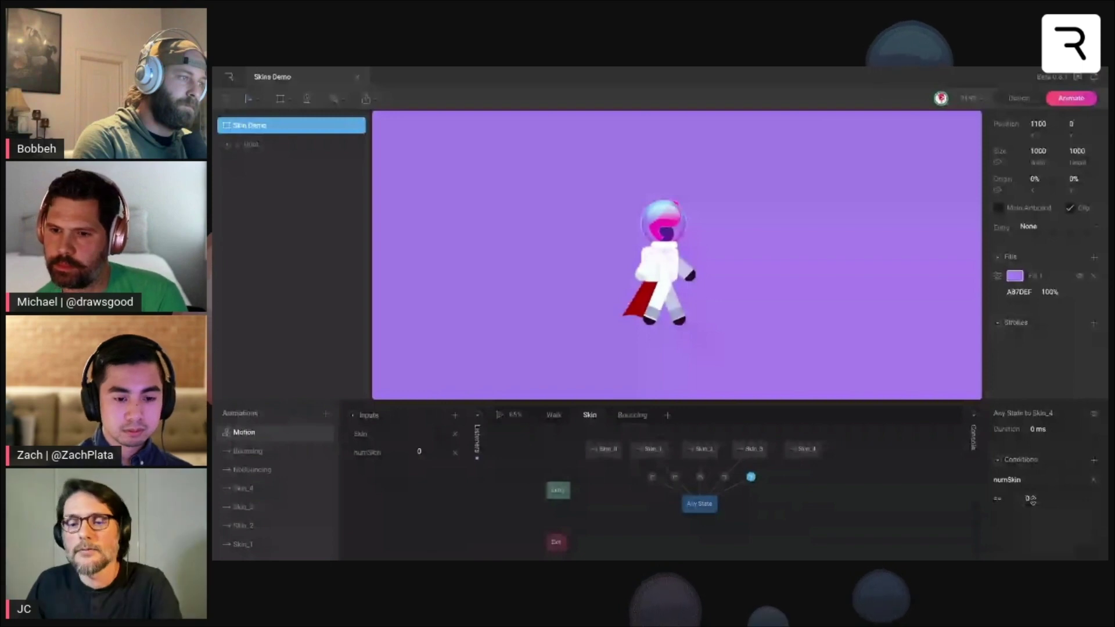
{"action": "left_click", "coordinate": [837, 514]}
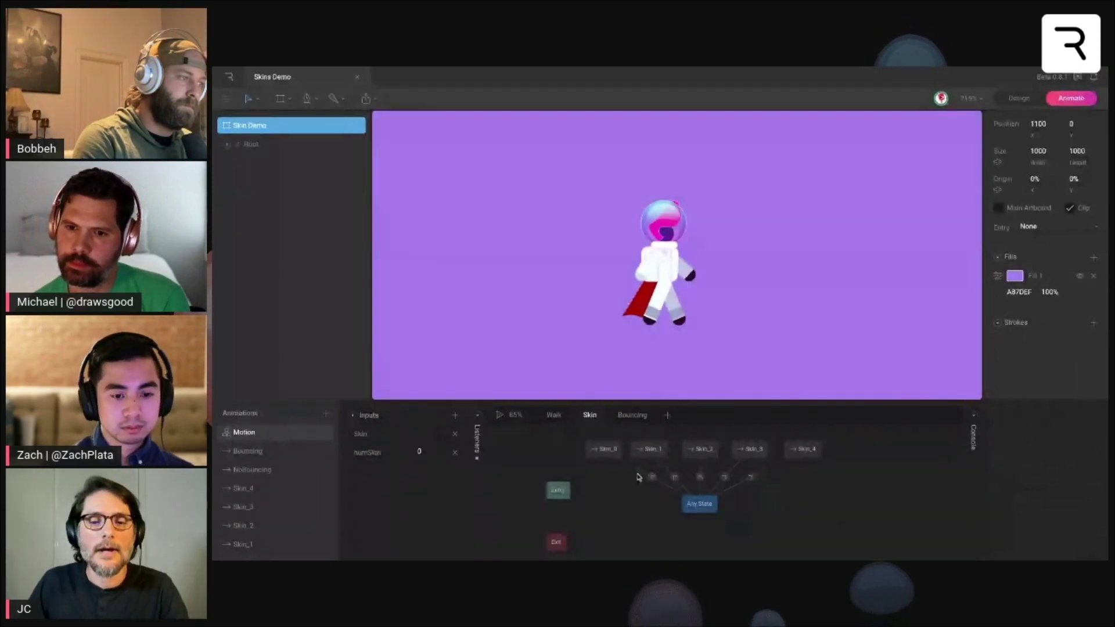
- Play the state machine, test the skins with numSkin at 1, 2, 3 and 4, and stop the playback
{"action": "key", "text": "space"}
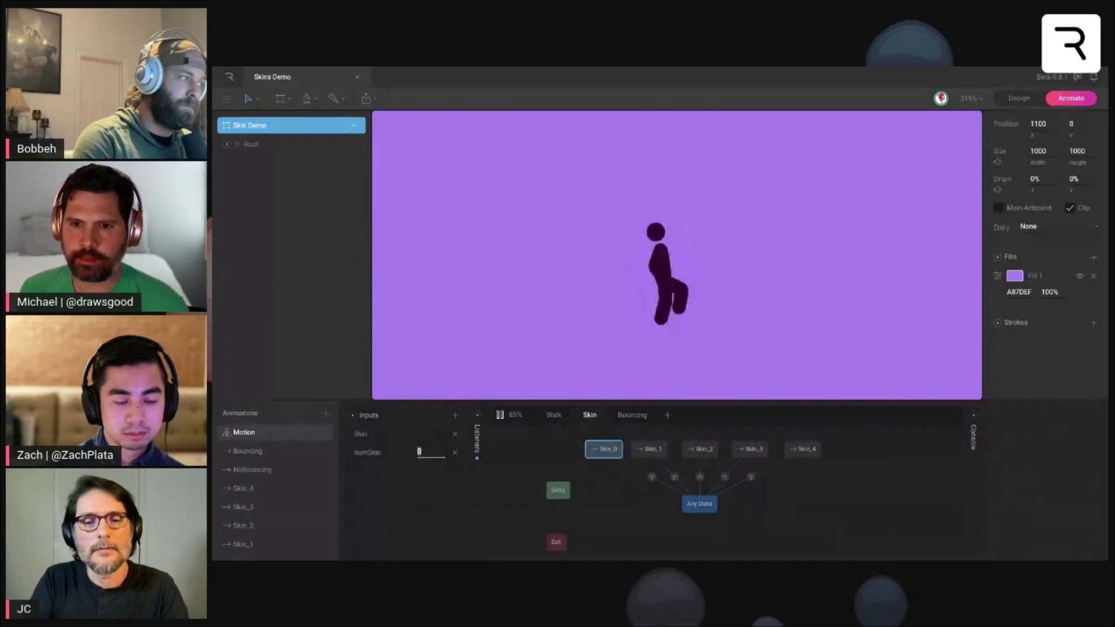
{"action": "type", "text": "1"}
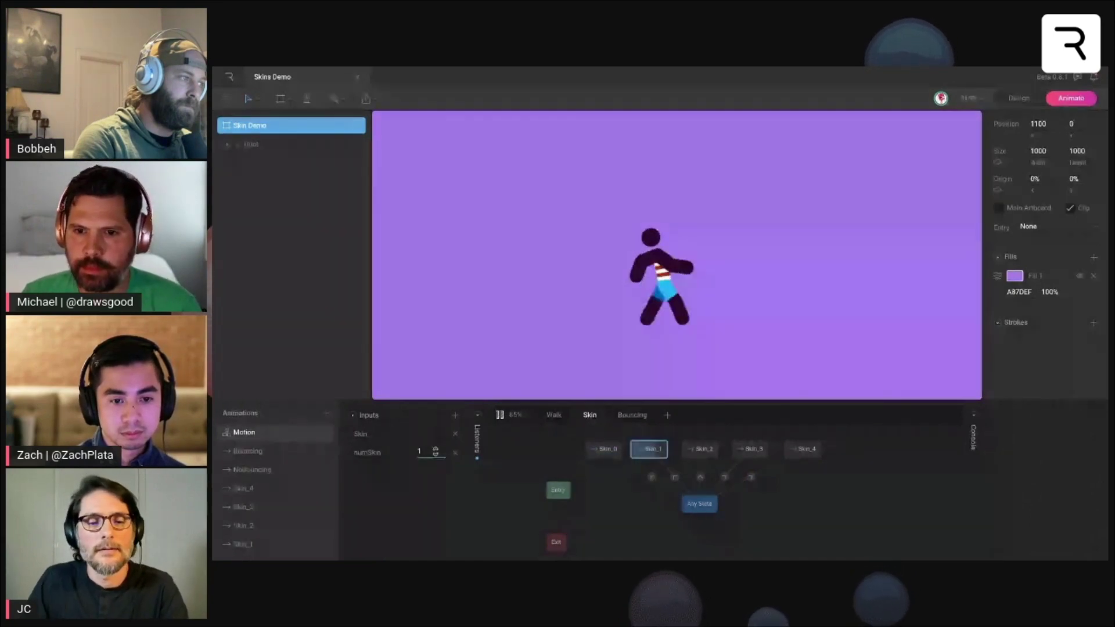
{"action": "type", "text": "2"}
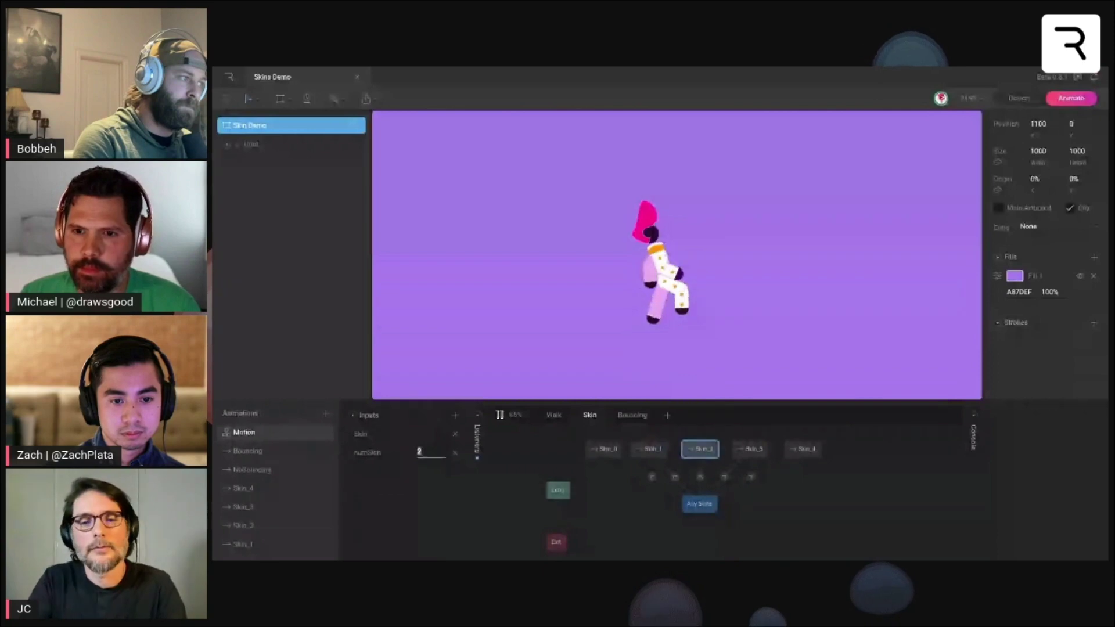
{"action": "key", "text": "Up"}
{"action": "key", "text": "Up"}
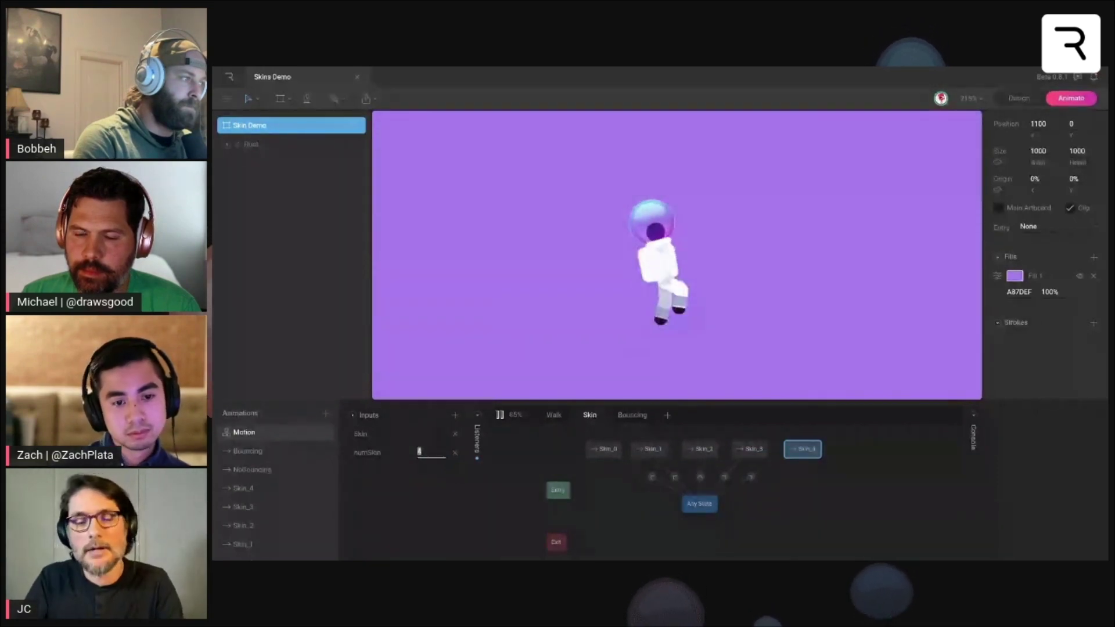
{"action": "type", "text": "2"}
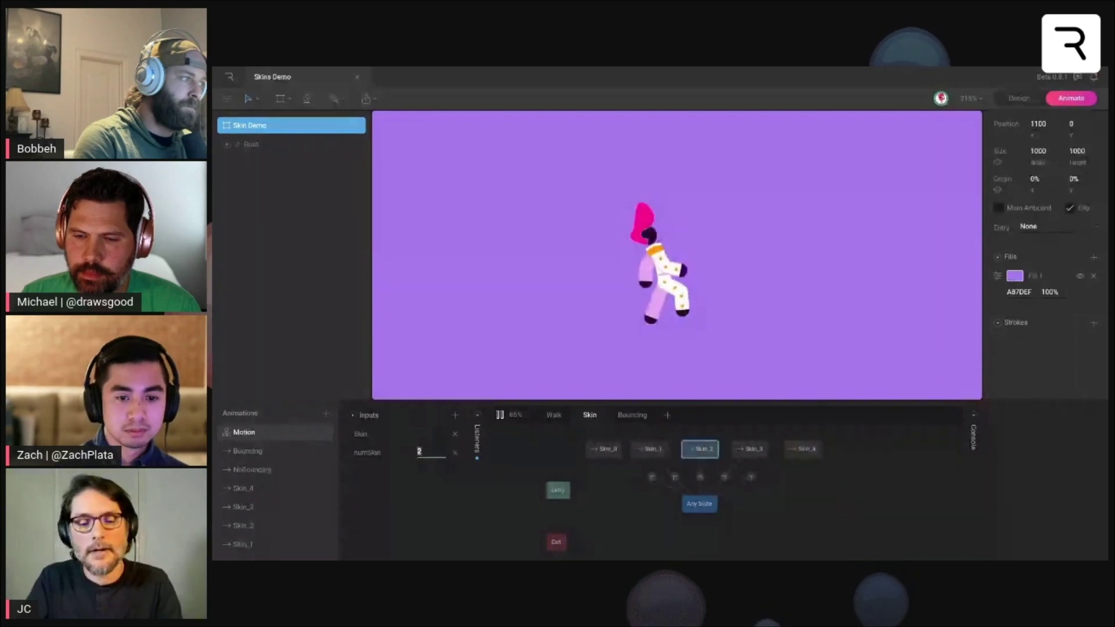
{"action": "type", "text": "3"}
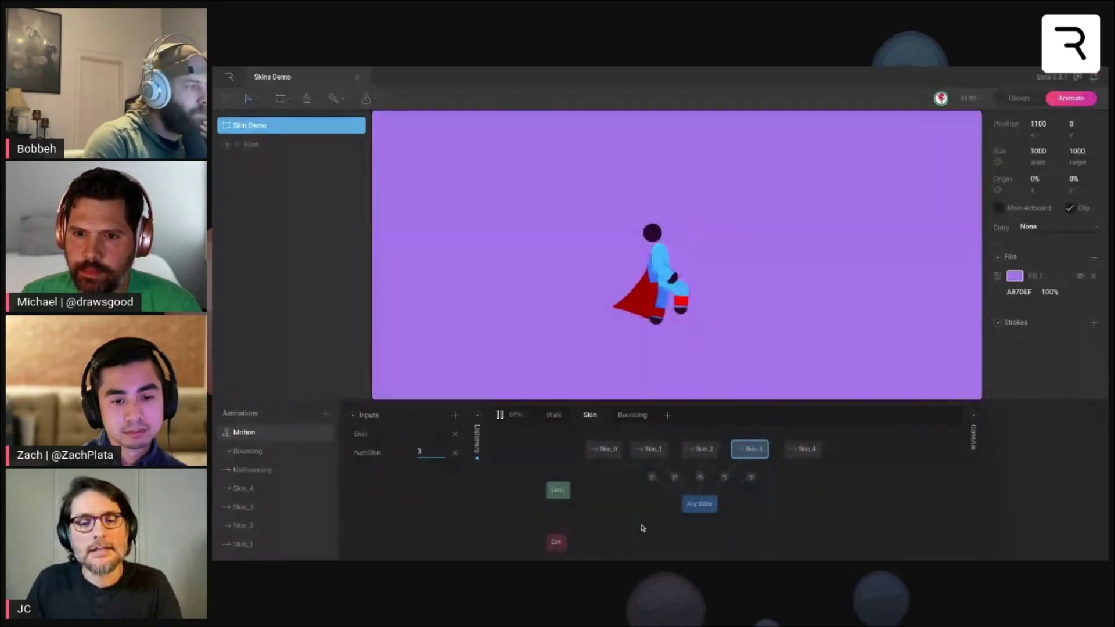
{"action": "key", "text": "space"}
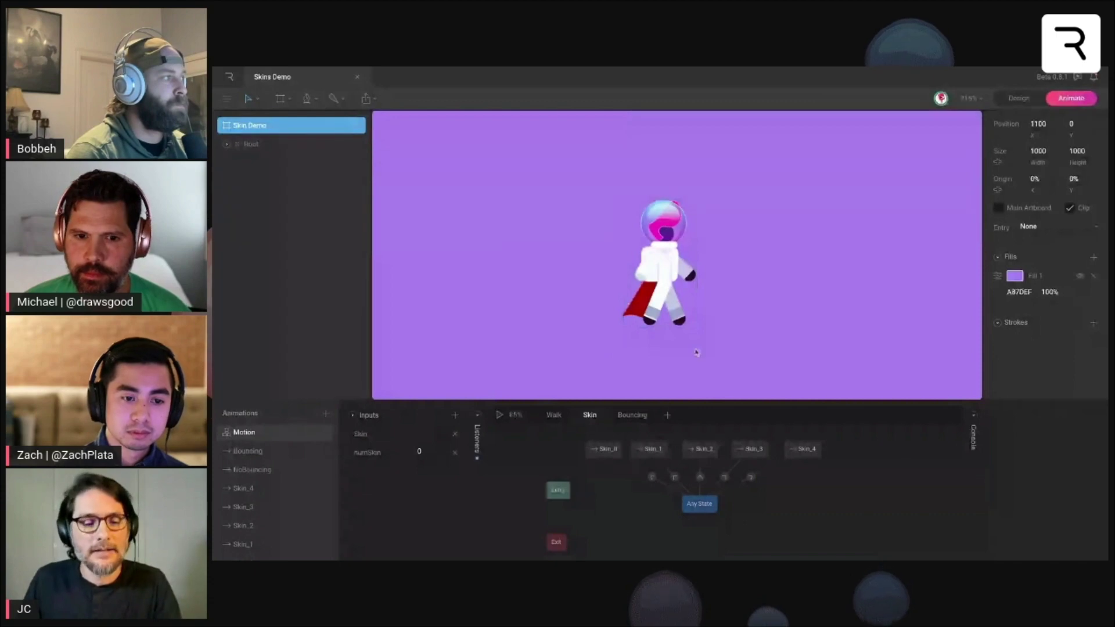
- In Design mode, draw a circle about 26.4 in size below and left of the character and fill it white (FFFFFF)
{"action": "key", "text": "Tab"}
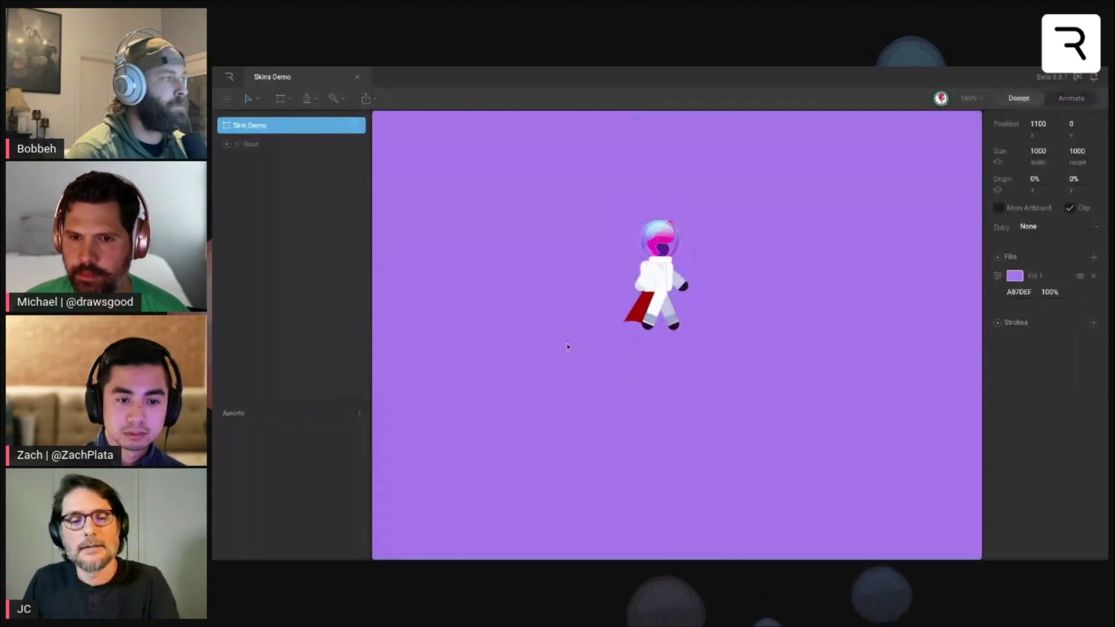
{"action": "left_click_drag", "start_coordinate": [540, 369], "coordinate": [570, 398]}
{"action": "left_click", "coordinate": [1014, 356]}
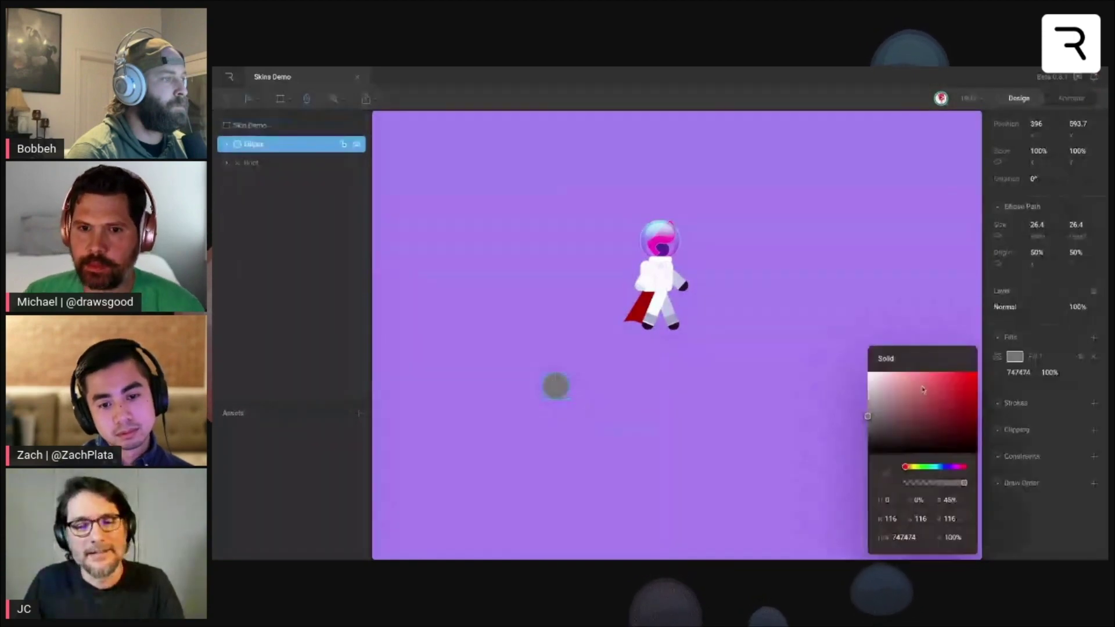
{"action": "left_click_drag", "start_coordinate": [924, 390], "coordinate": [867, 372]}
{"action": "key", "text": "Escape"}
- Duplicate the white circle into a horizontal row of five evenly spaced circles below the character
{"action": "left_click_drag", "start_coordinate": [553, 387], "coordinate": [693, 391]}
{"action": "key", "text": "ctrl+d"}
{"action": "key", "text": "ctrl+d"}
{"action": "key", "text": "ctrl+d"}
{"action": "key", "text": "ctrl+d"}
- Select all five circles and move the row so it is centred beneath the character
{"action": "left_click", "coordinate": [761, 401]}
{"action": "left_click", "coordinate": [660, 390], "text": "shift"}
{"action": "left_click", "coordinate": [625, 389], "text": "shift"}
{"action": "left_click", "coordinate": [590, 390], "text": "shift"}
{"action": "left_click", "coordinate": [561, 391], "text": "shift"}
{"action": "left_click_drag", "start_coordinate": [709, 387], "coordinate": [742, 388]}
- Return to Animate mode and show the listeners of the Motion state machine
{"action": "key", "text": "Tab"}
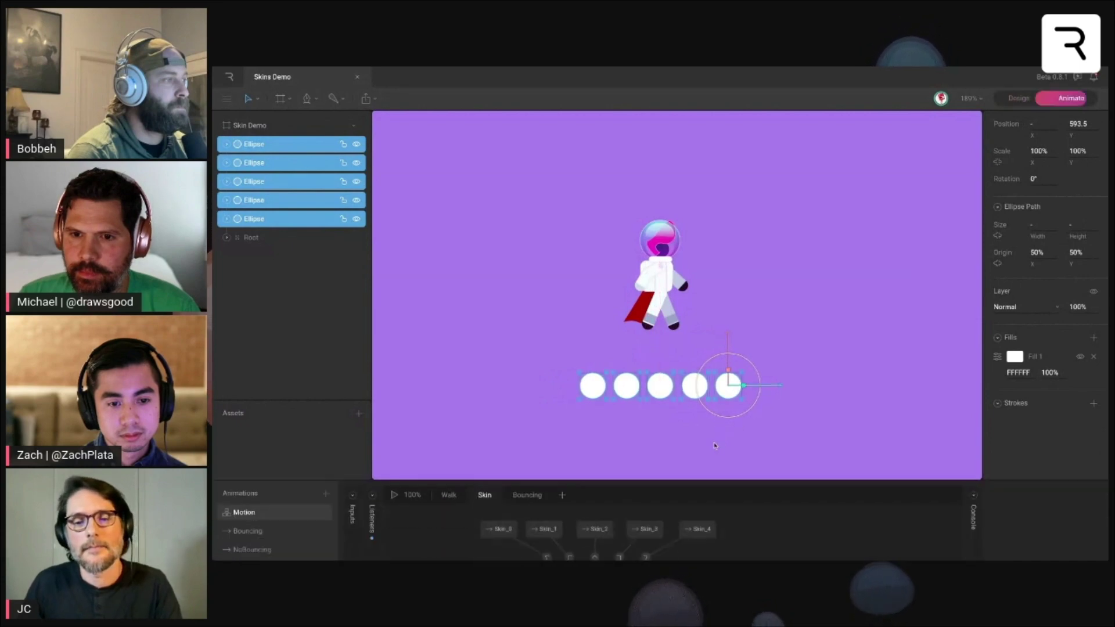
{"action": "scroll", "coordinate": [706, 407], "scroll_direction": "down", "scroll_amount": 2}
{"action": "left_click", "coordinate": [780, 325]}
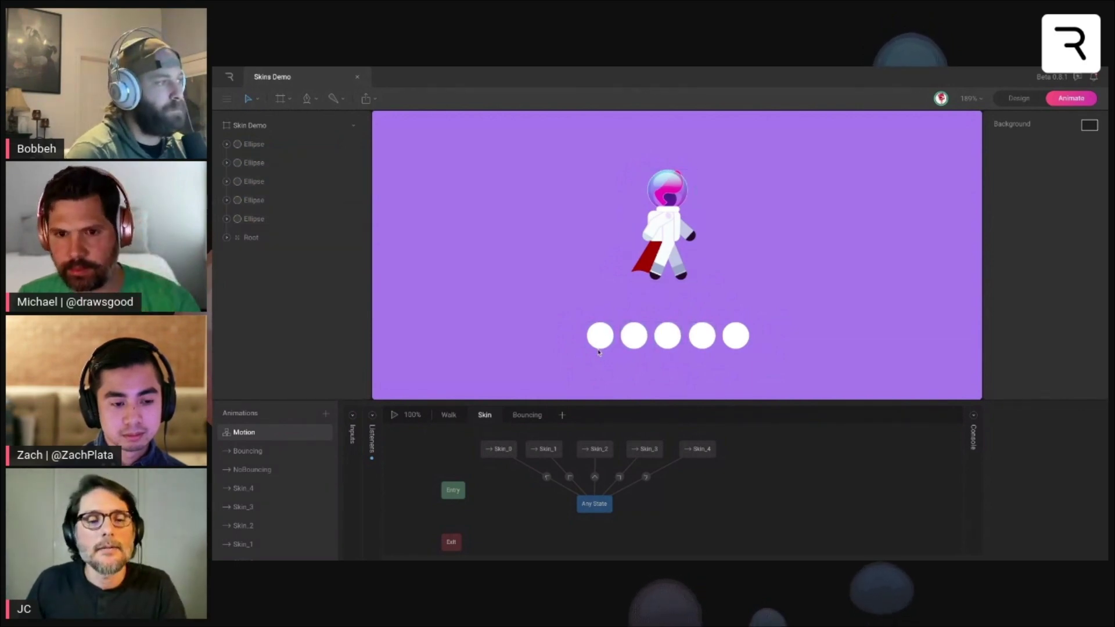
{"action": "left_click", "coordinate": [373, 421]}
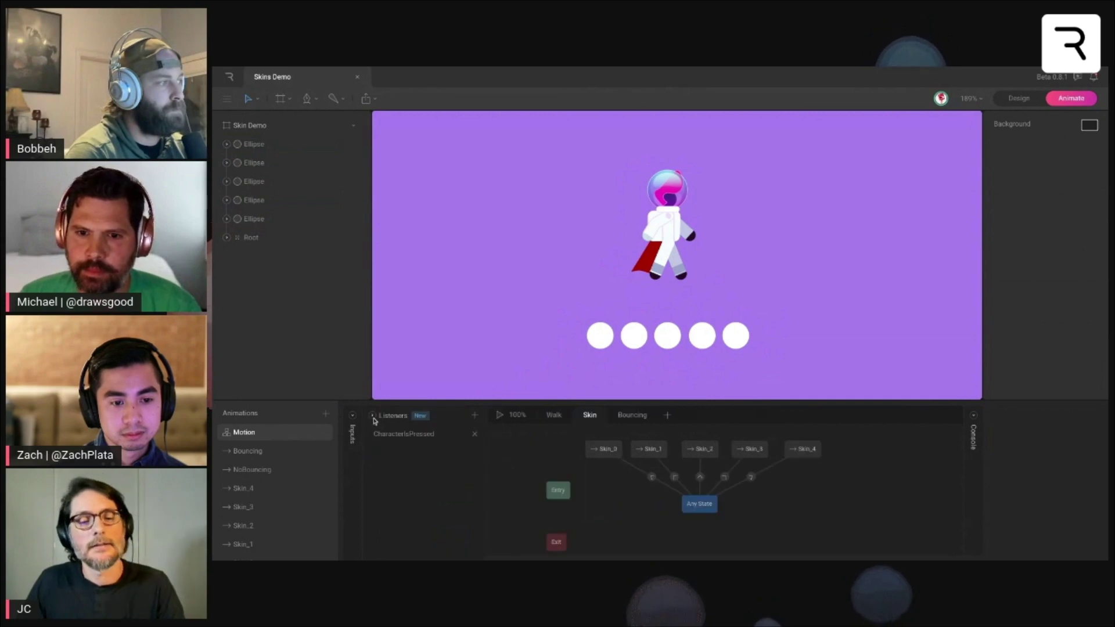
- Rename the five circles, in order from the leftmost to the rightmost, as Skin0, Skin1, Skin2, Skin3 and Skin4
{"action": "left_click", "coordinate": [600, 335]}
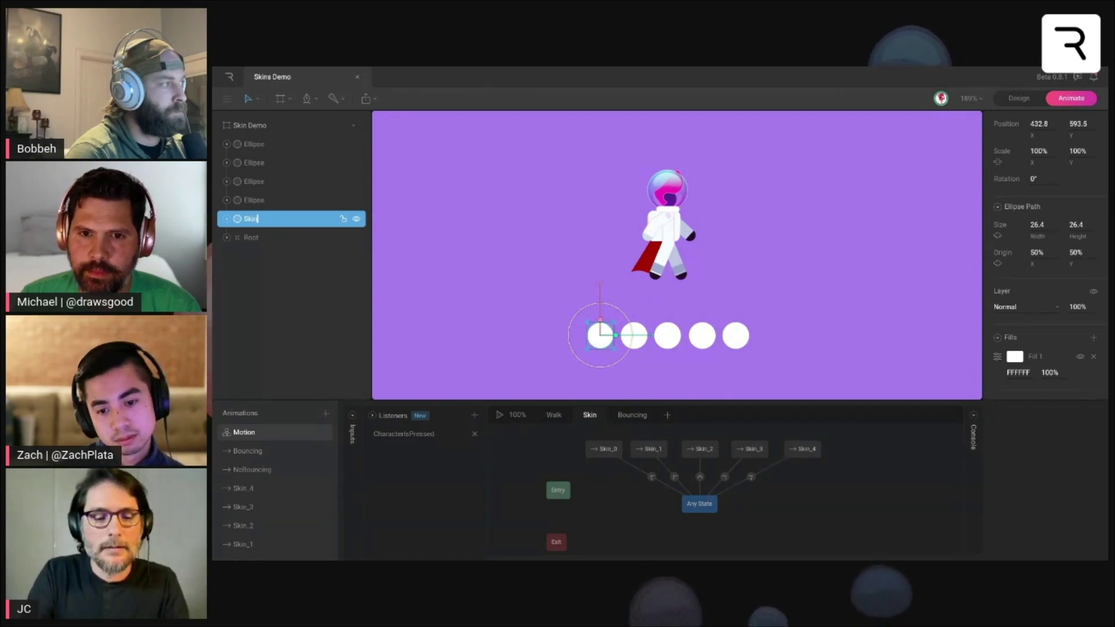
{"action": "left_click", "coordinate": [258, 201]}
{"action": "type", "text": "Ski"}
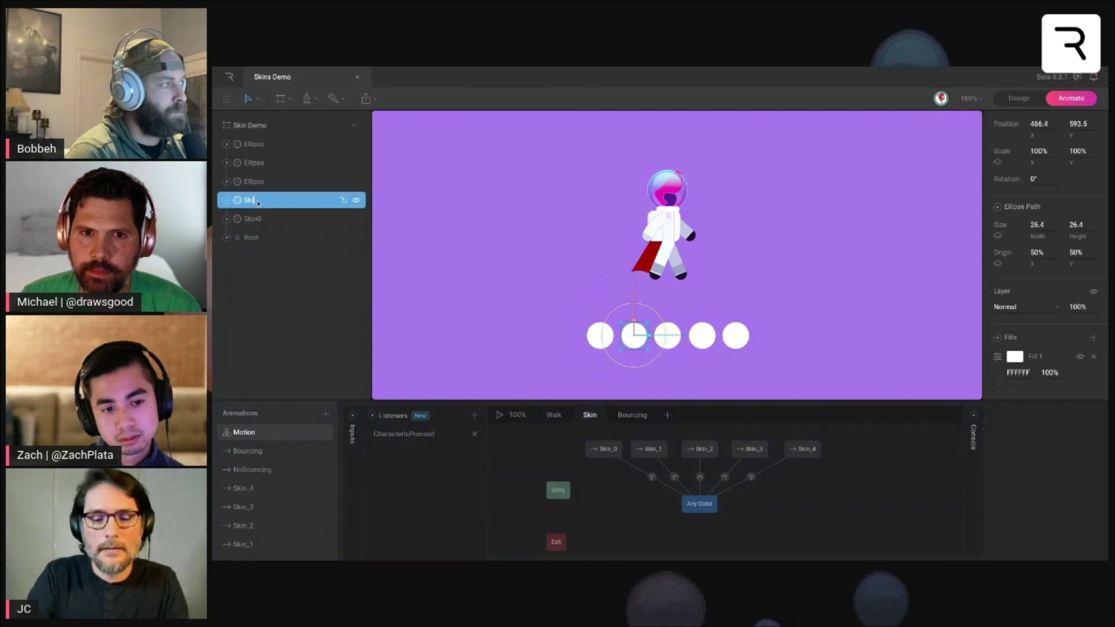
{"action": "type", "text": "n1"}
{"action": "left_click", "coordinate": [255, 184]}
{"action": "double_click", "coordinate": [255, 185]}
{"action": "type", "text": "Skin2"}
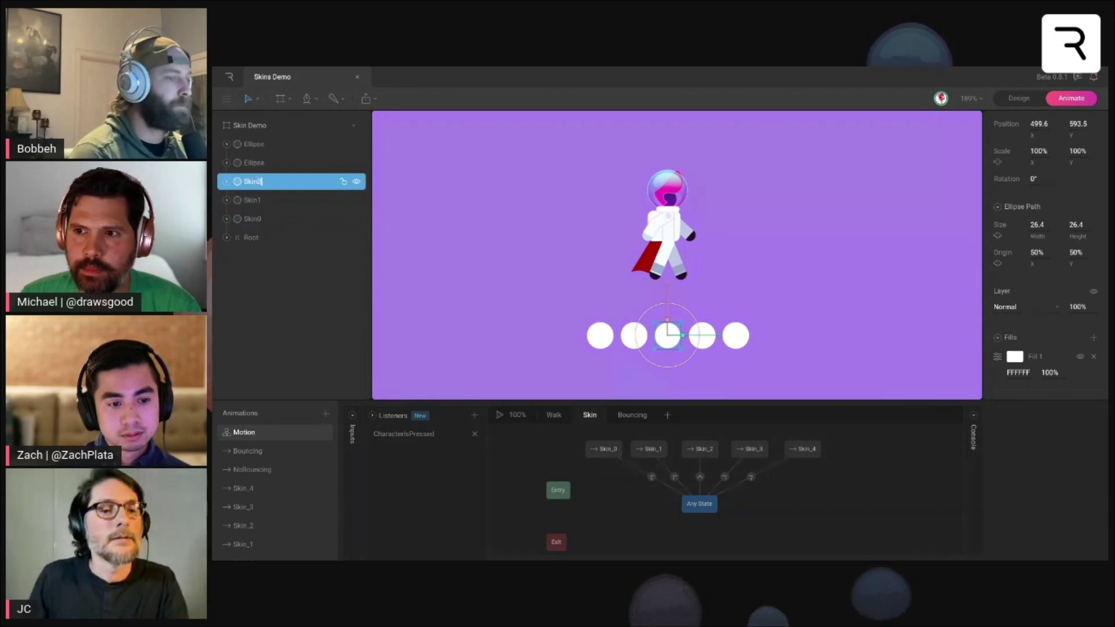
{"action": "left_click", "coordinate": [257, 163]}
{"action": "double_click", "coordinate": [258, 164]}
{"action": "type", "text": "Skin3"}
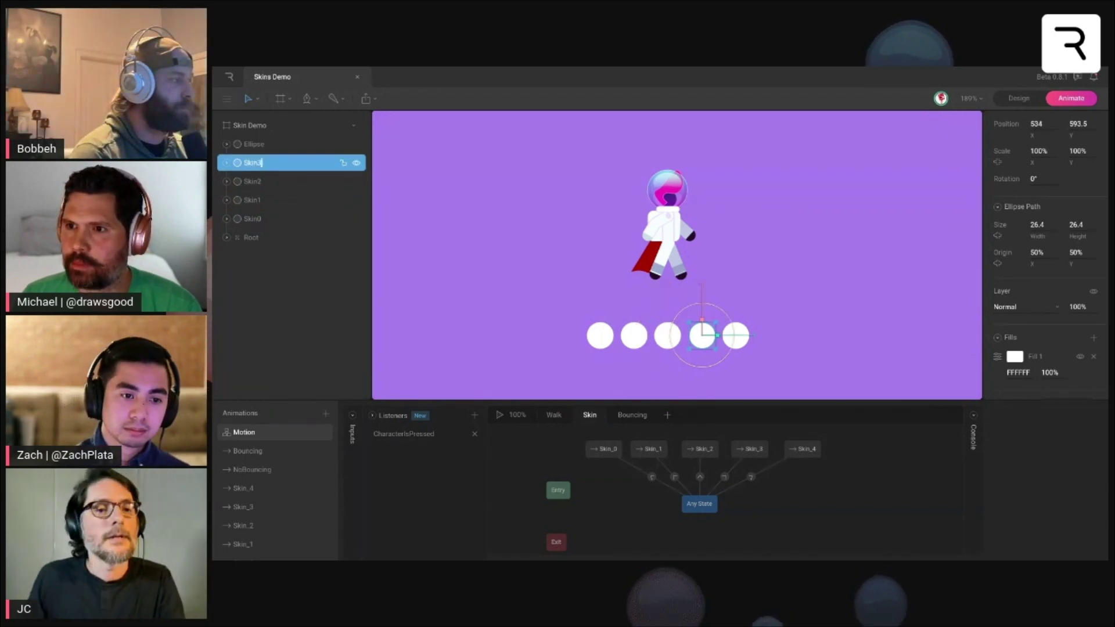
{"action": "left_click", "coordinate": [260, 146]}
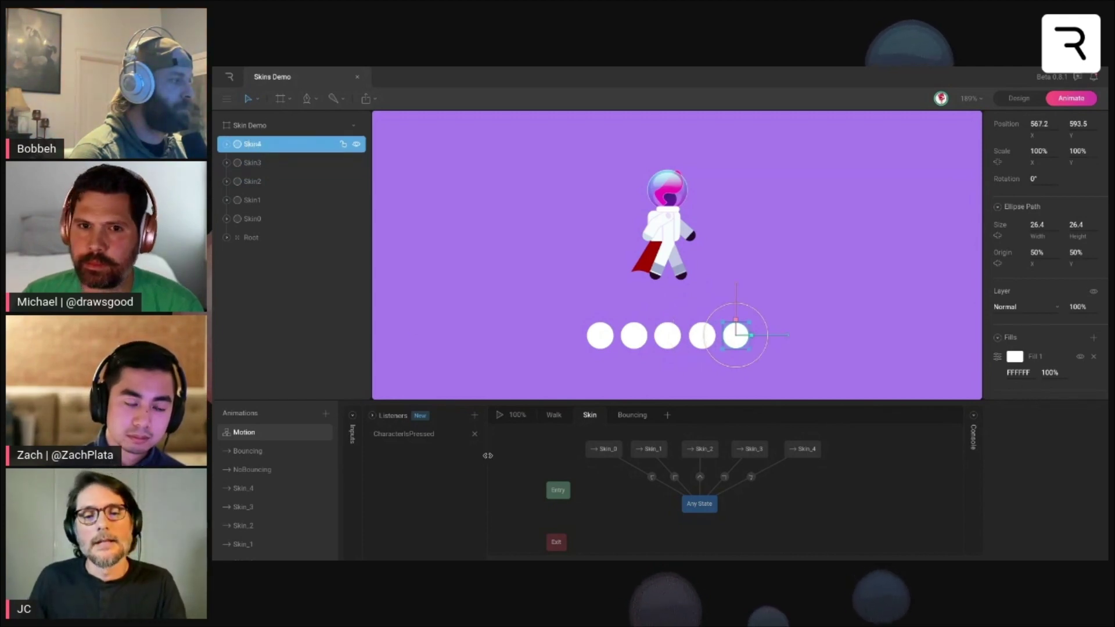
- Add a listener for the Skin0 circle that sets numSkin to 0 on Pointer Down
{"action": "left_click", "coordinate": [608, 332]}
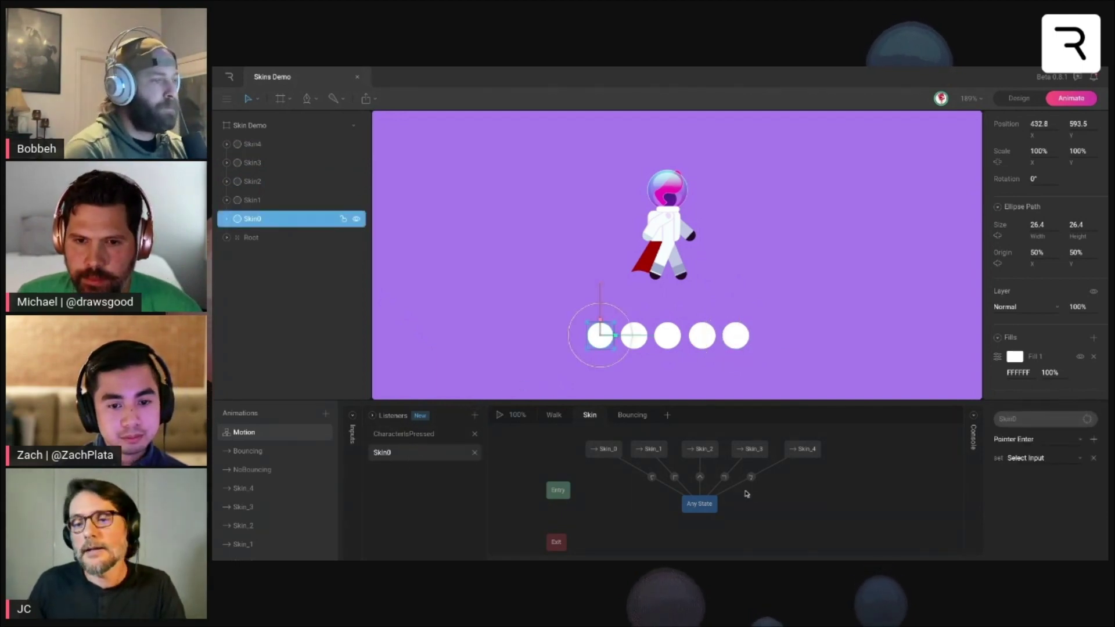
{"action": "left_click", "coordinate": [1030, 440]}
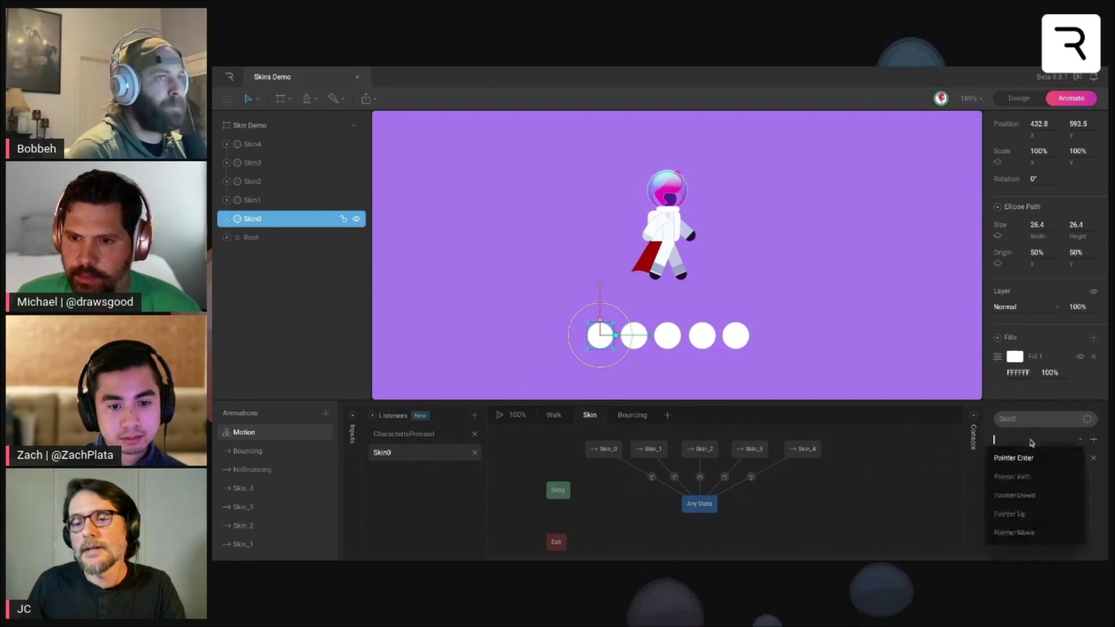
{"action": "left_click", "coordinate": [1025, 495]}
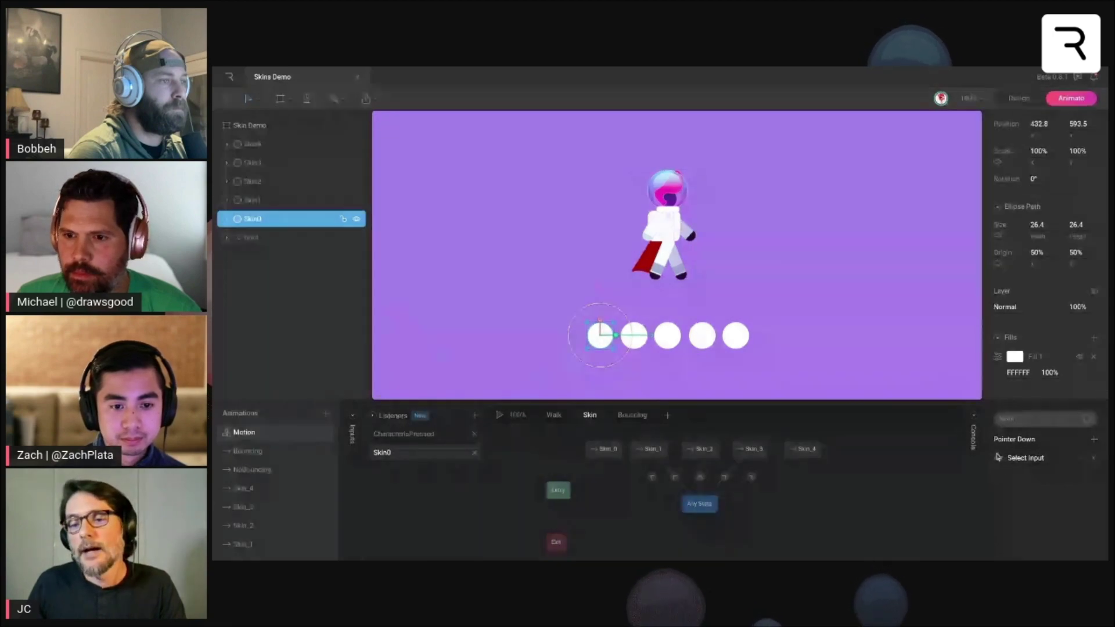
{"action": "left_click", "coordinate": [1029, 458]}
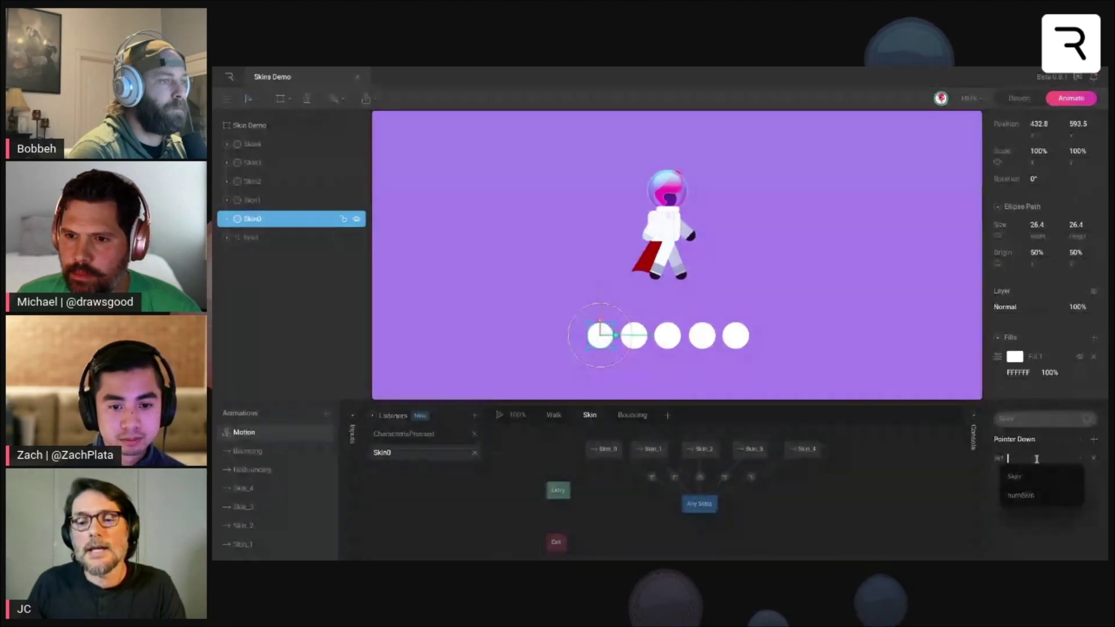
{"action": "left_click", "coordinate": [1021, 496]}
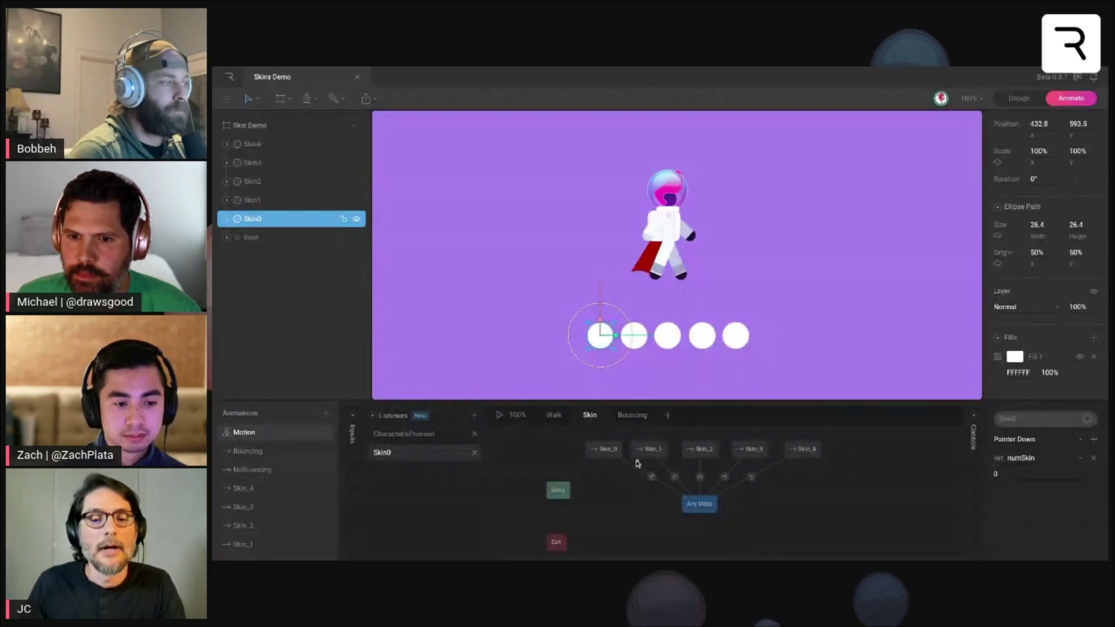
- Add a listener for the Skin1 circle that sets numSkin to 1 on Pointer Down
{"action": "left_click", "coordinate": [637, 343]}
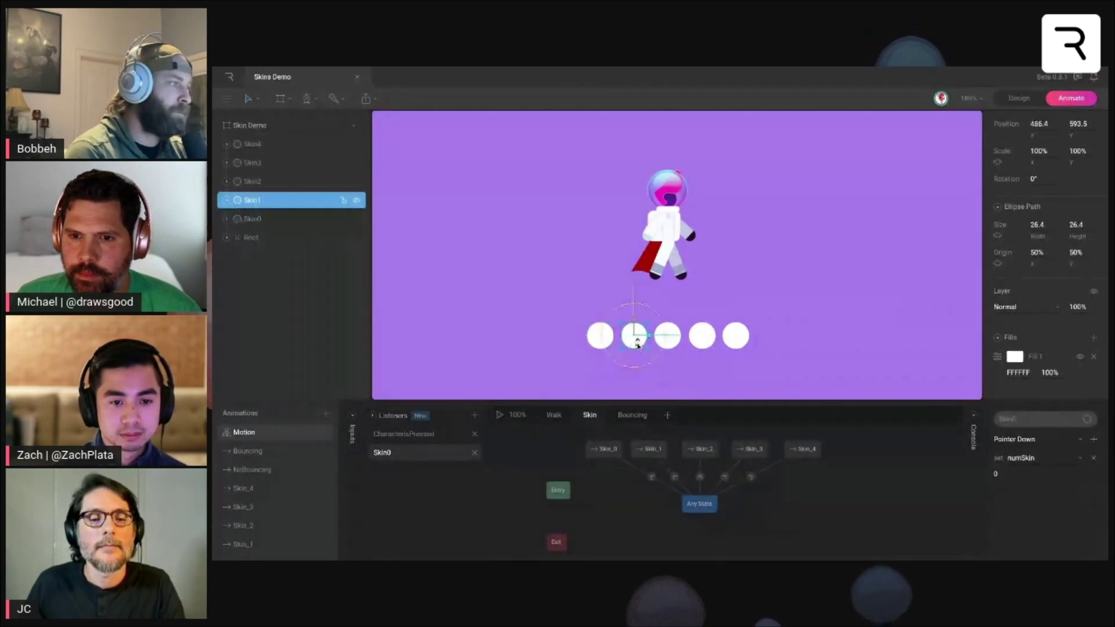
{"action": "left_click", "coordinate": [480, 418]}
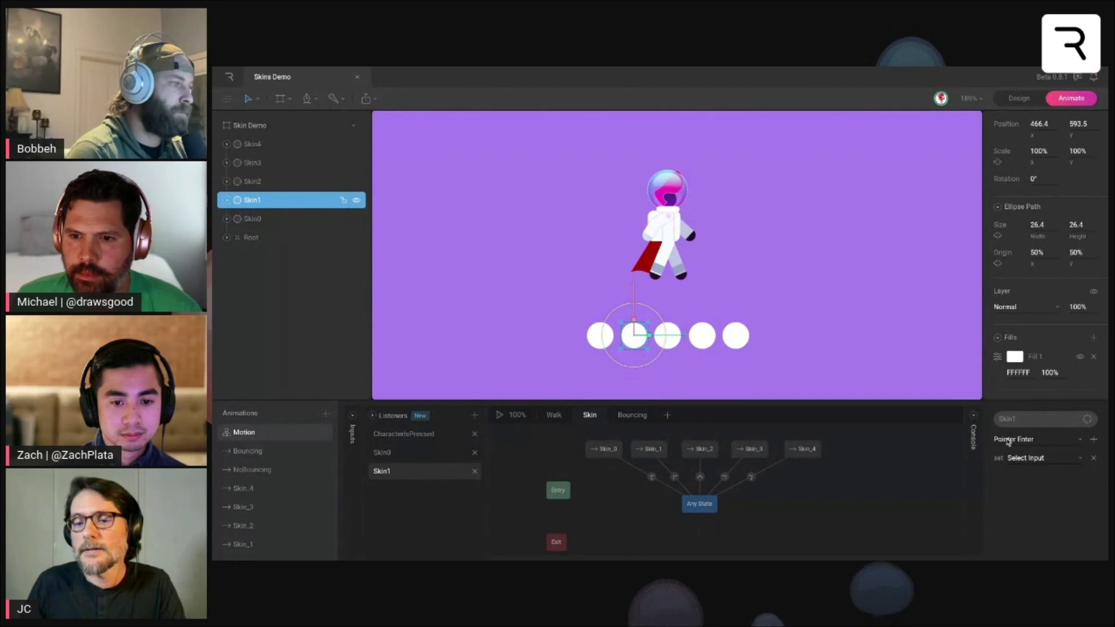
{"action": "left_click", "coordinate": [1009, 442]}
{"action": "left_click", "coordinate": [1020, 496]}
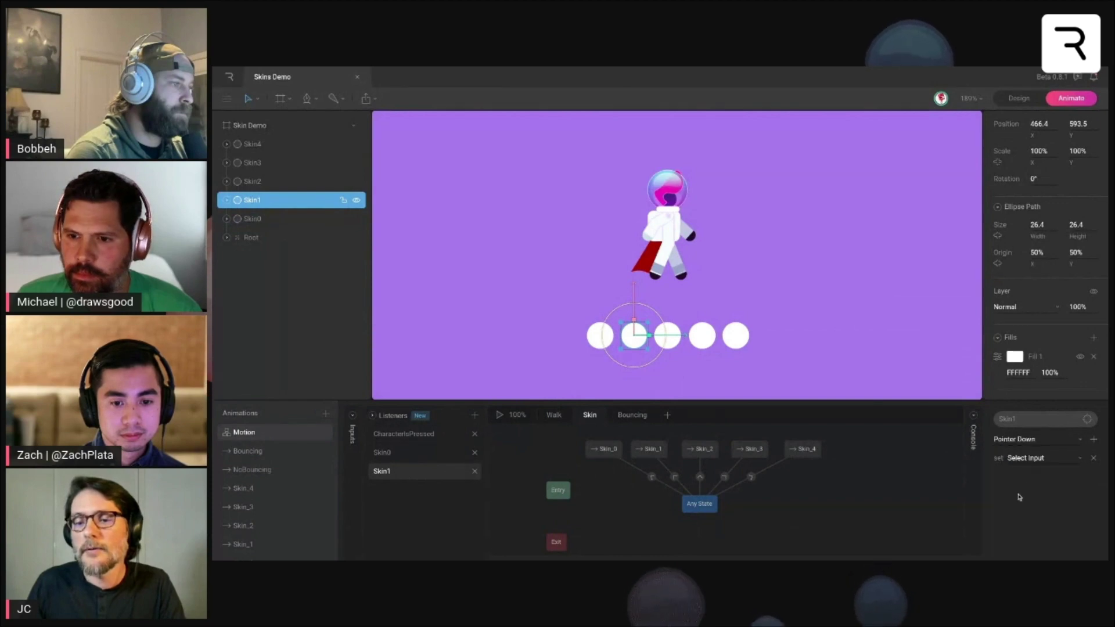
{"action": "left_click", "coordinate": [1038, 459]}
{"action": "left_click", "coordinate": [1039, 498]}
{"action": "left_click", "coordinate": [1017, 480]}
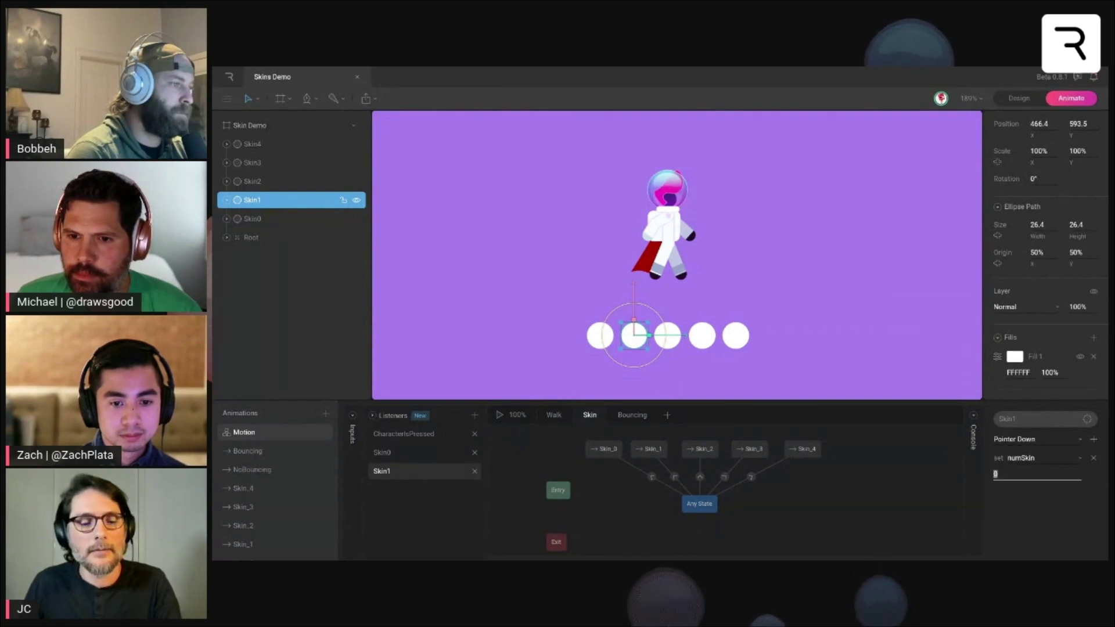
{"action": "key", "text": "Return"}
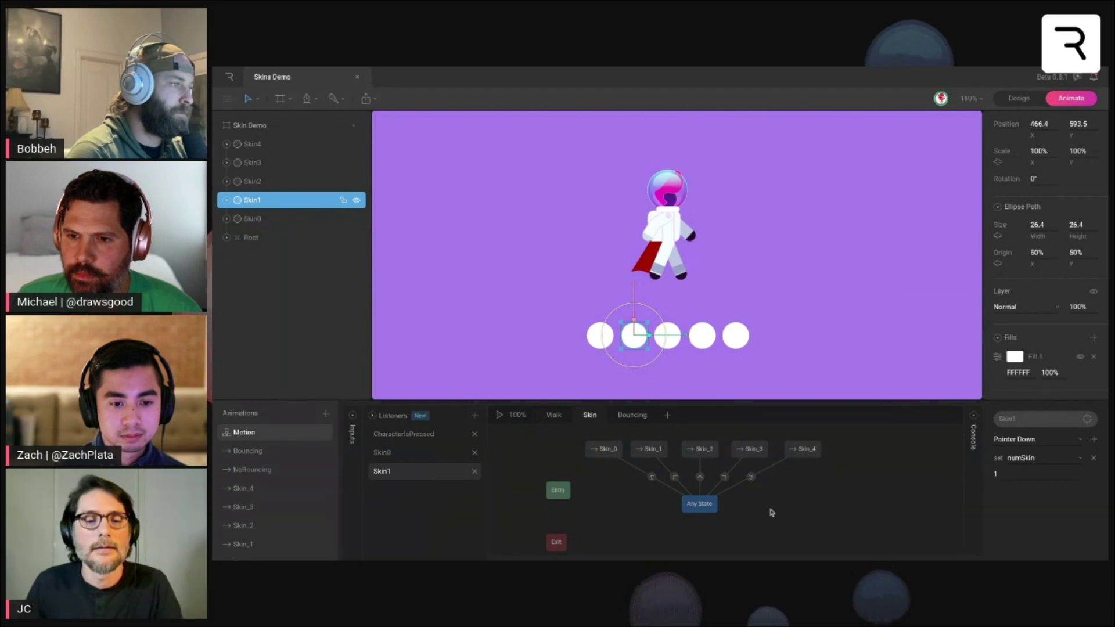
- Add a listener for the Skin2 circle that sets numSkin to 2 on Pointer Down
{"action": "left_click", "coordinate": [673, 346]}
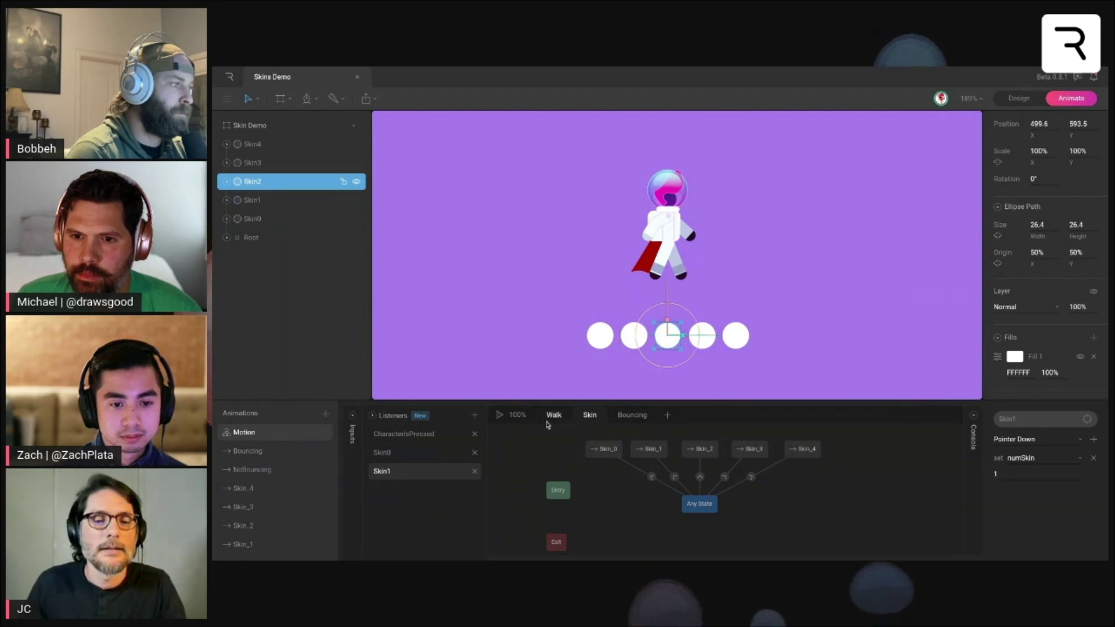
{"action": "left_click", "coordinate": [475, 415]}
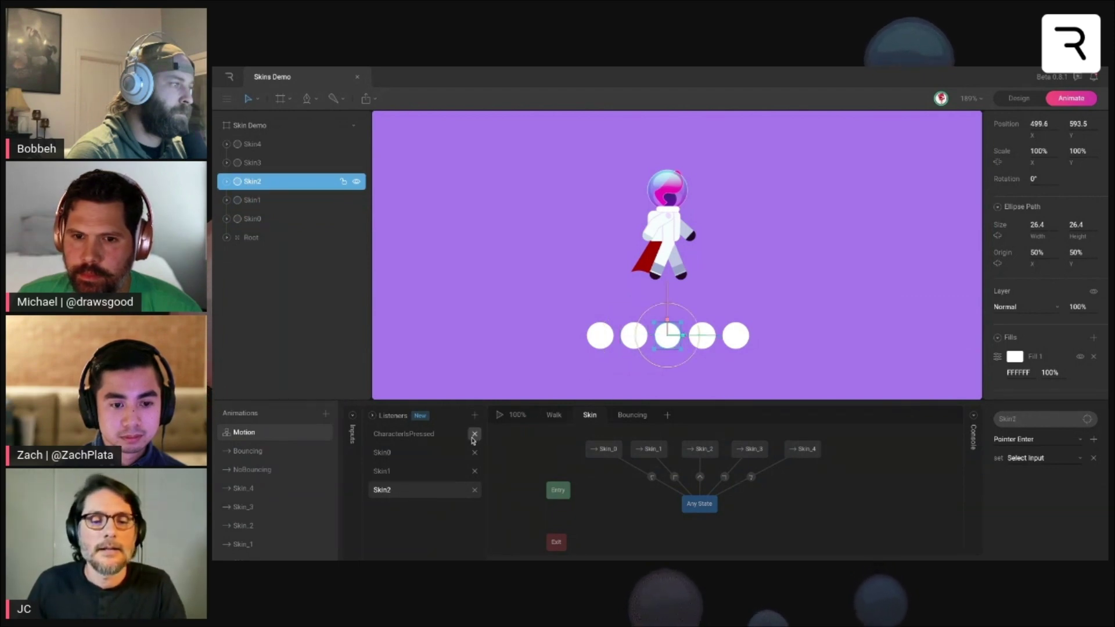
{"action": "left_click", "coordinate": [1009, 444]}
{"action": "left_click", "coordinate": [1029, 495]}
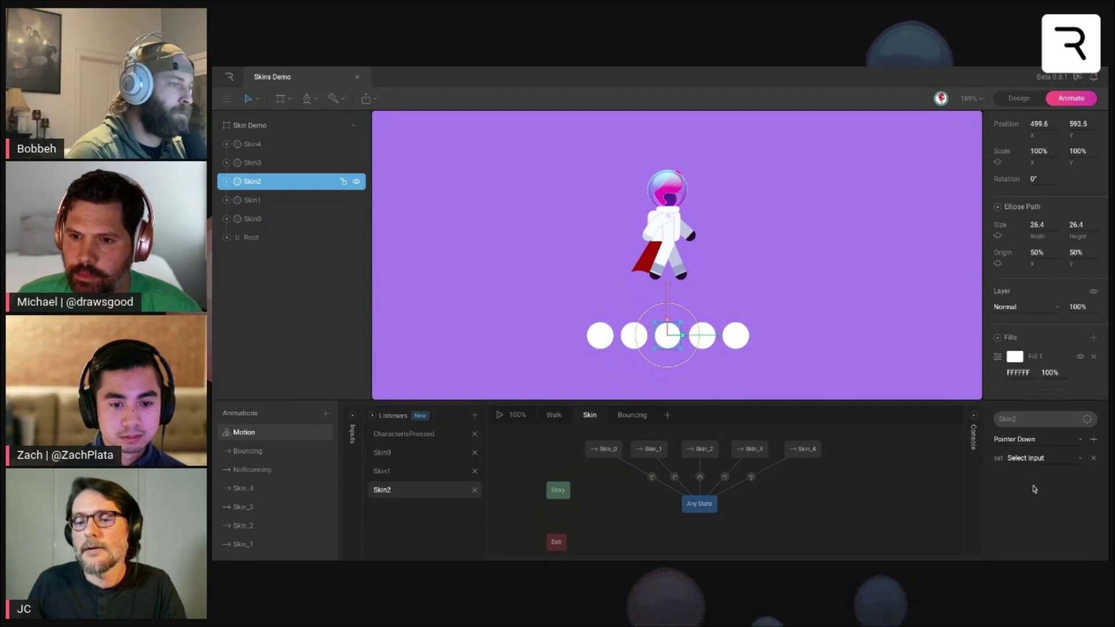
{"action": "left_click", "coordinate": [1039, 463]}
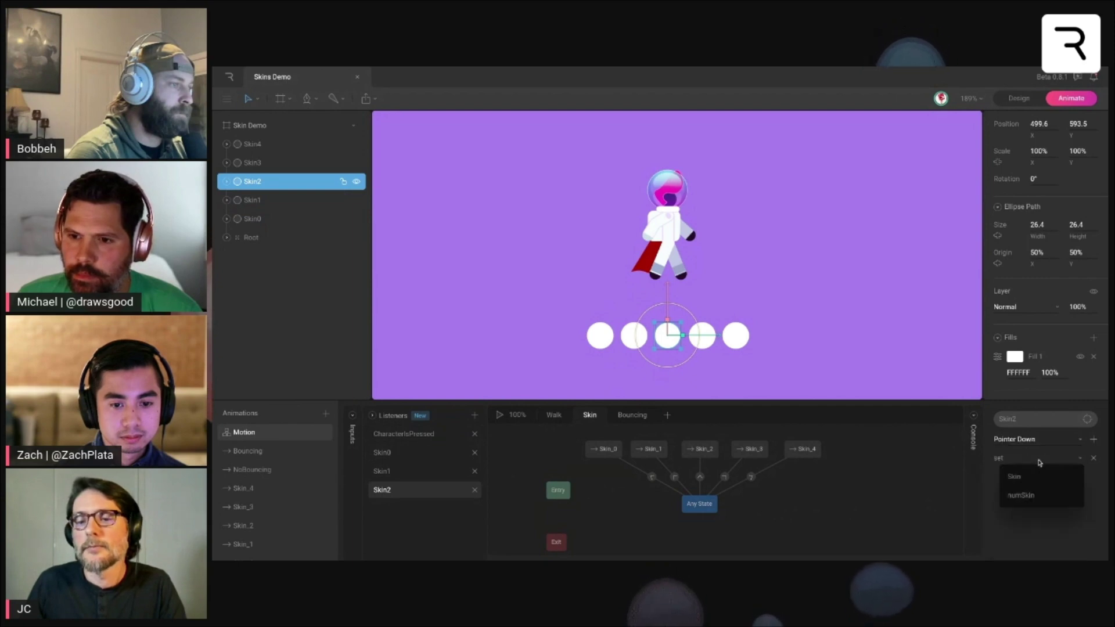
{"action": "left_click", "coordinate": [1020, 495]}
{"action": "left_click", "coordinate": [1010, 473]}
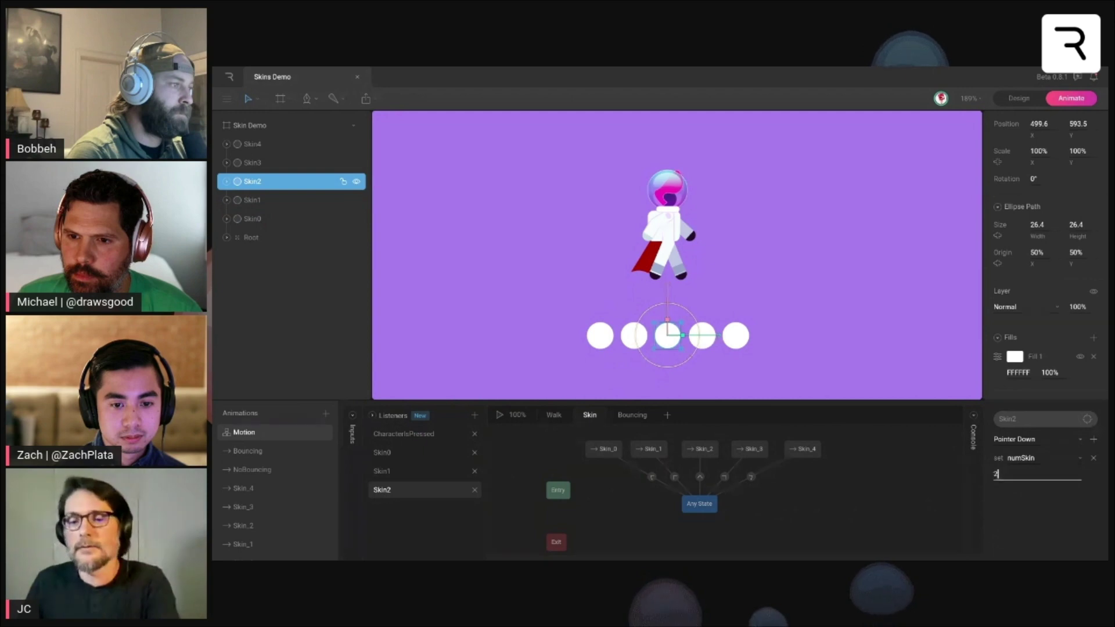
{"action": "key", "text": "Return"}
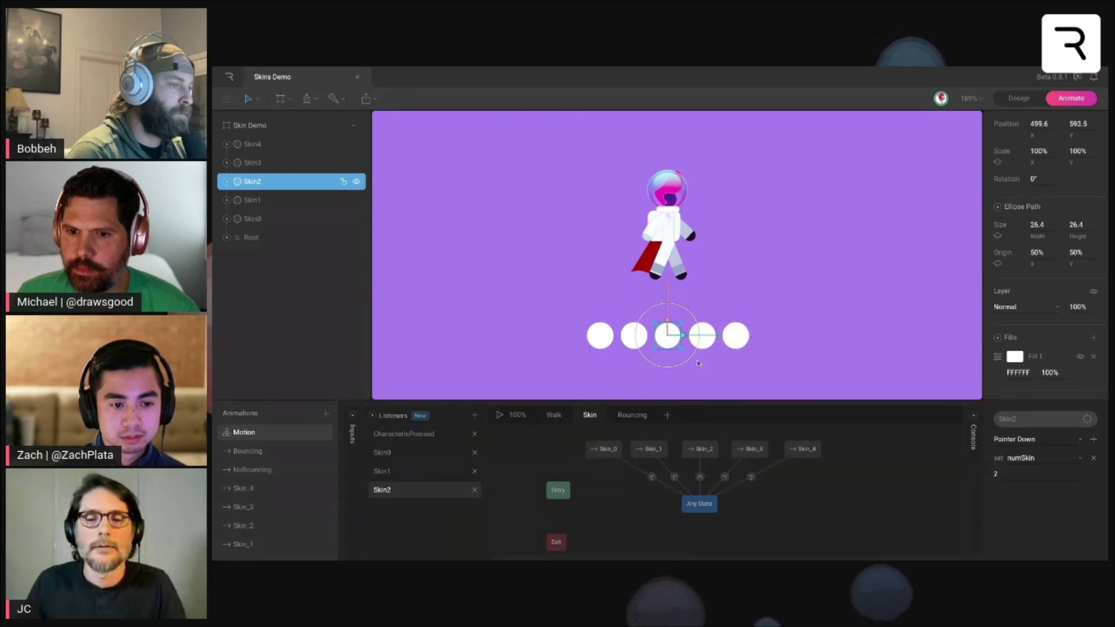
- Add a listener for the Skin3 circle that sets numSkin to 3 on Pointer Down
{"action": "left_click", "coordinate": [702, 337]}
{"action": "left_click", "coordinate": [474, 415]}
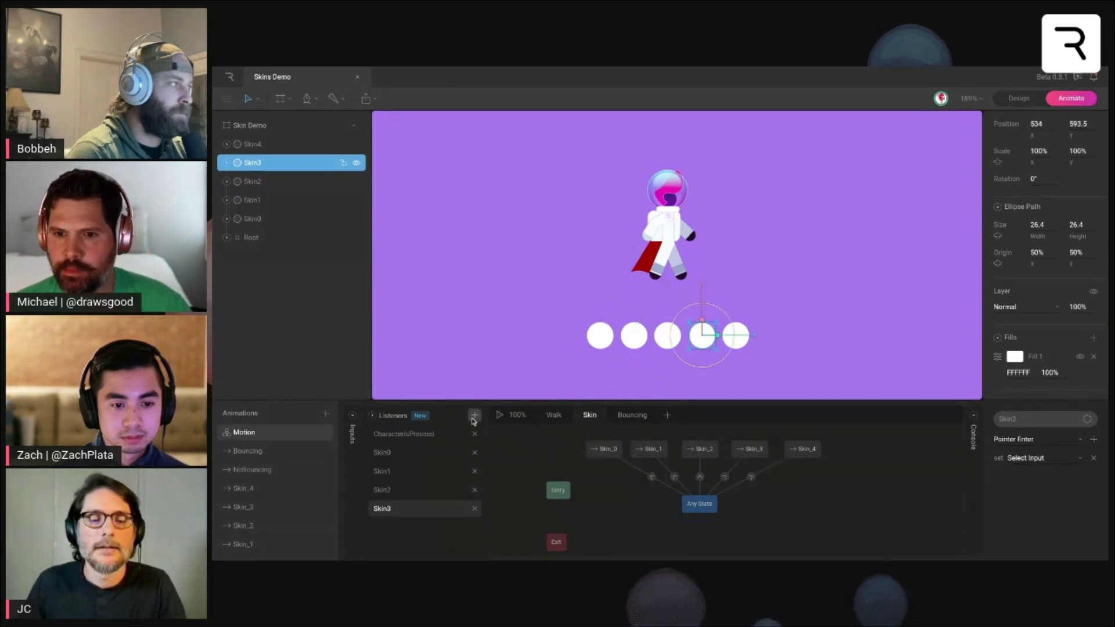
{"action": "left_click", "coordinate": [1025, 440]}
{"action": "left_click", "coordinate": [1026, 494]}
{"action": "left_click", "coordinate": [1029, 460]}
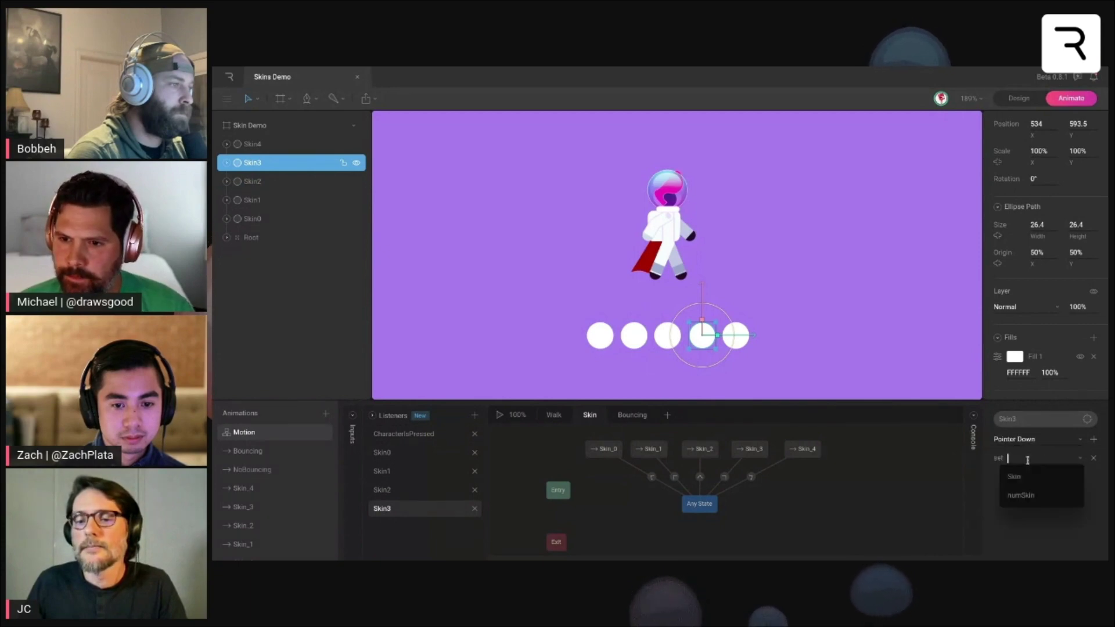
{"action": "left_click", "coordinate": [1027, 495]}
{"action": "left_click", "coordinate": [1005, 473]}
{"action": "type", "text": "3"}
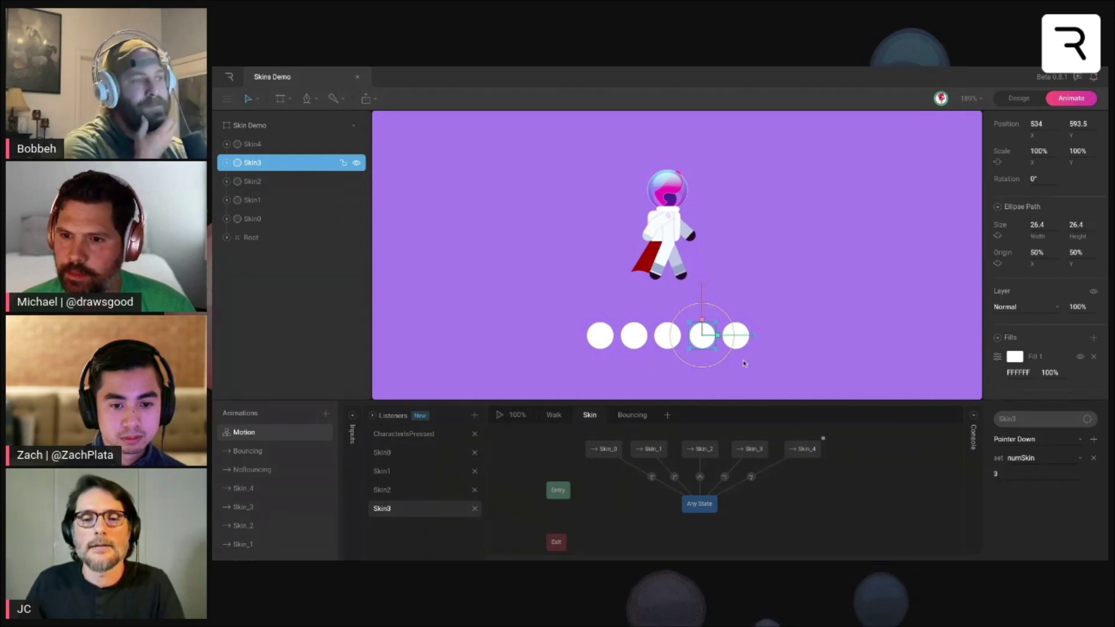
- Add a listener for the Skin4 circle that sets numSkin to 4 on Pointer Down
{"action": "left_click", "coordinate": [737, 337]}
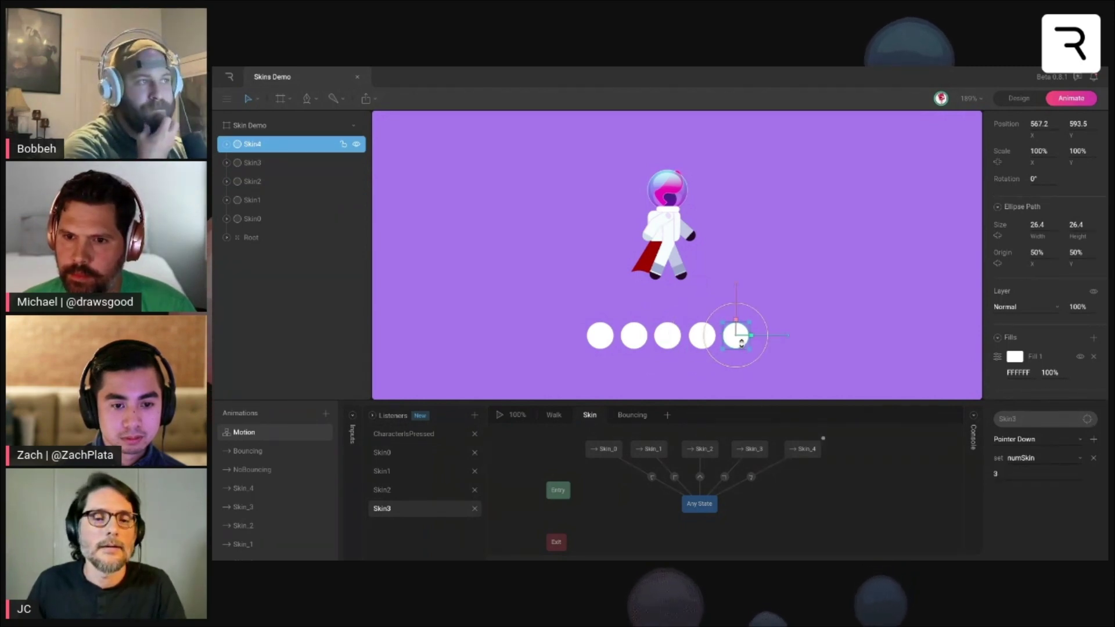
{"action": "left_click", "coordinate": [475, 415]}
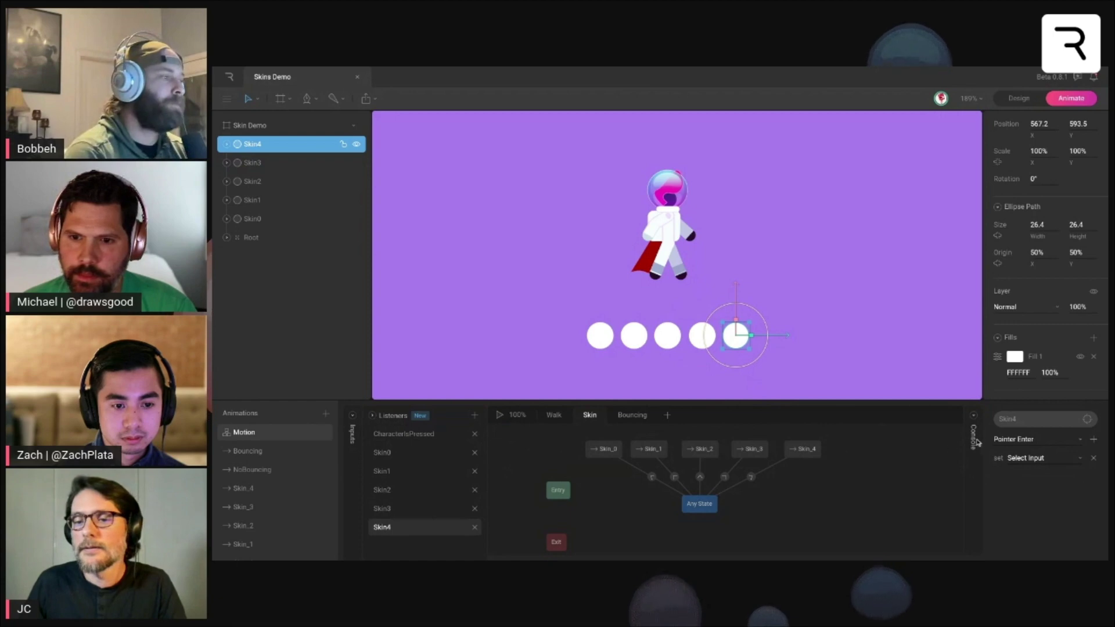
{"action": "left_click", "coordinate": [1025, 439]}
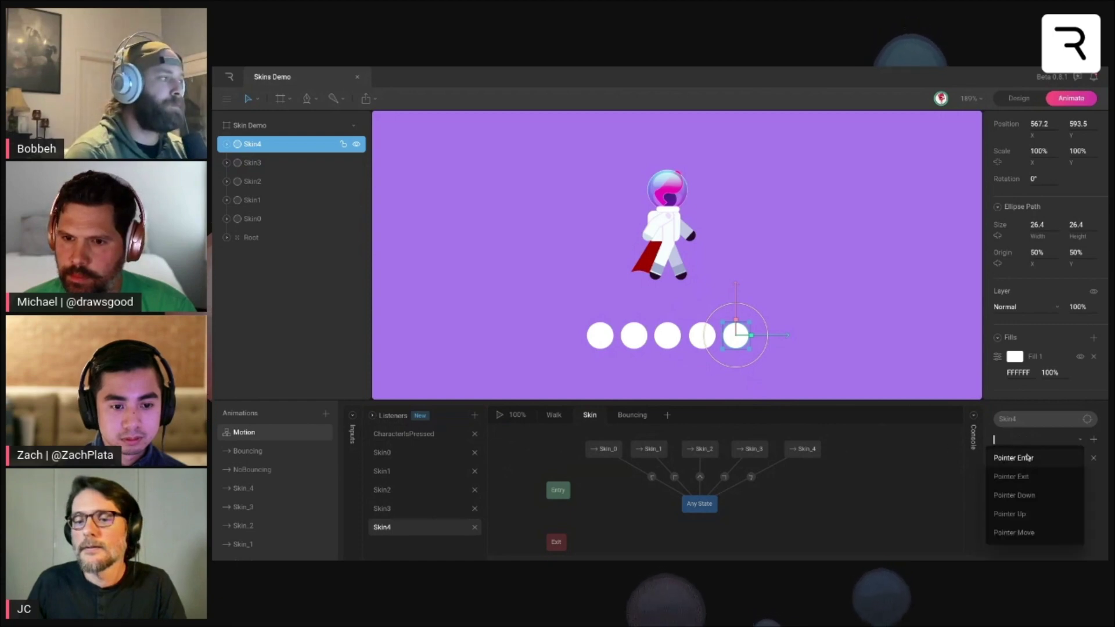
{"action": "left_click", "coordinate": [1020, 494]}
{"action": "left_click", "coordinate": [1040, 458]}
{"action": "left_click", "coordinate": [1031, 499]}
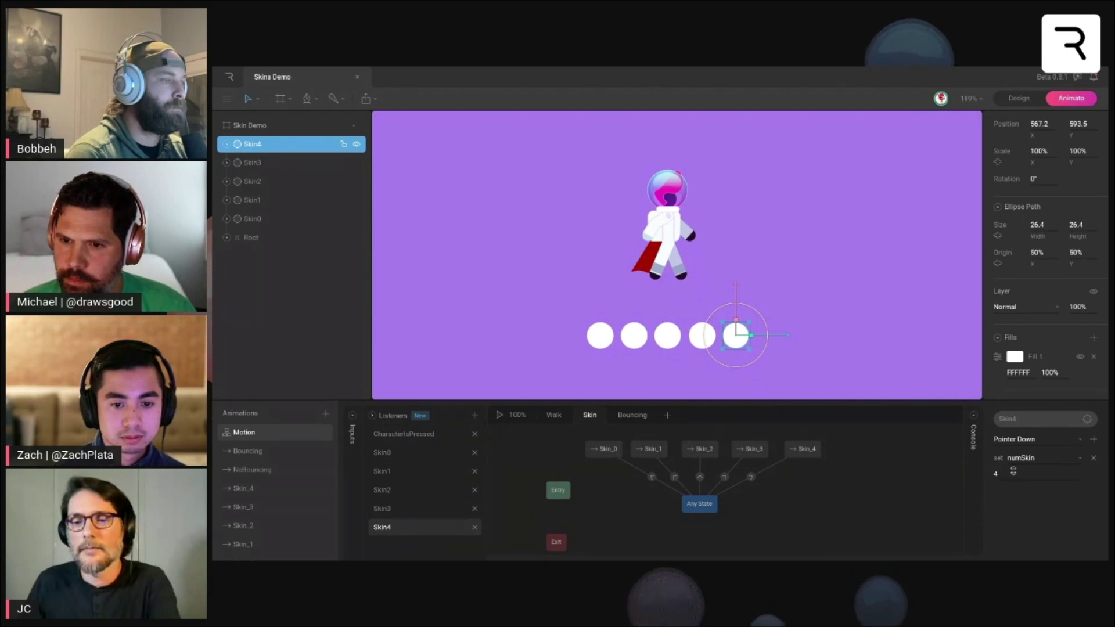
- Play the Motion state machine and test the skin switching by triggering each of the five circles in varying order
{"action": "key", "text": "space"}
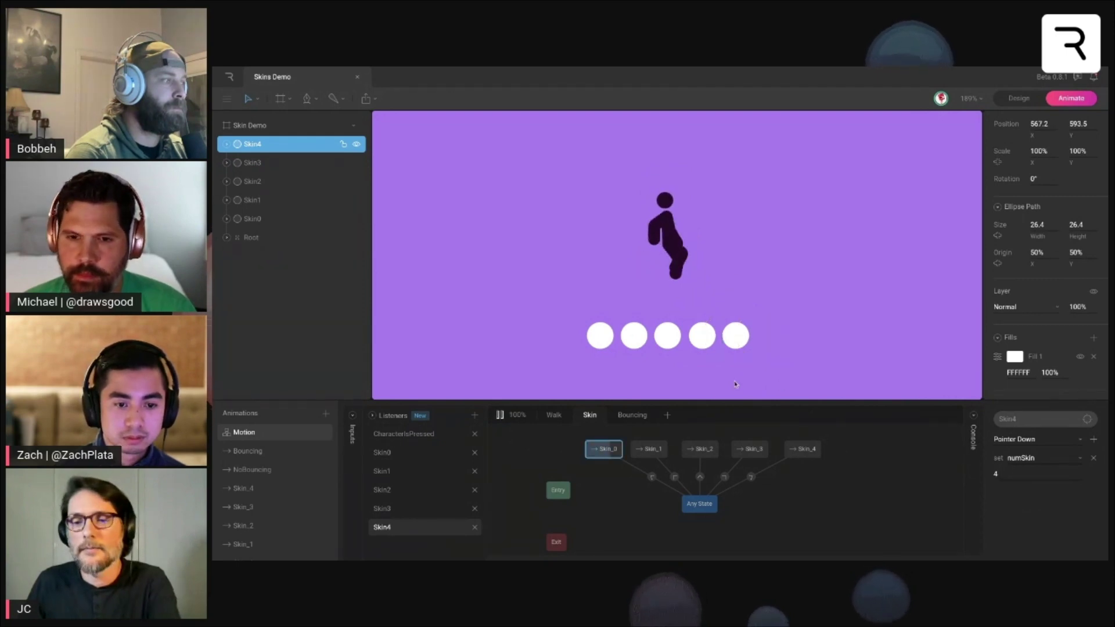
{"action": "left_click", "coordinate": [639, 342]}
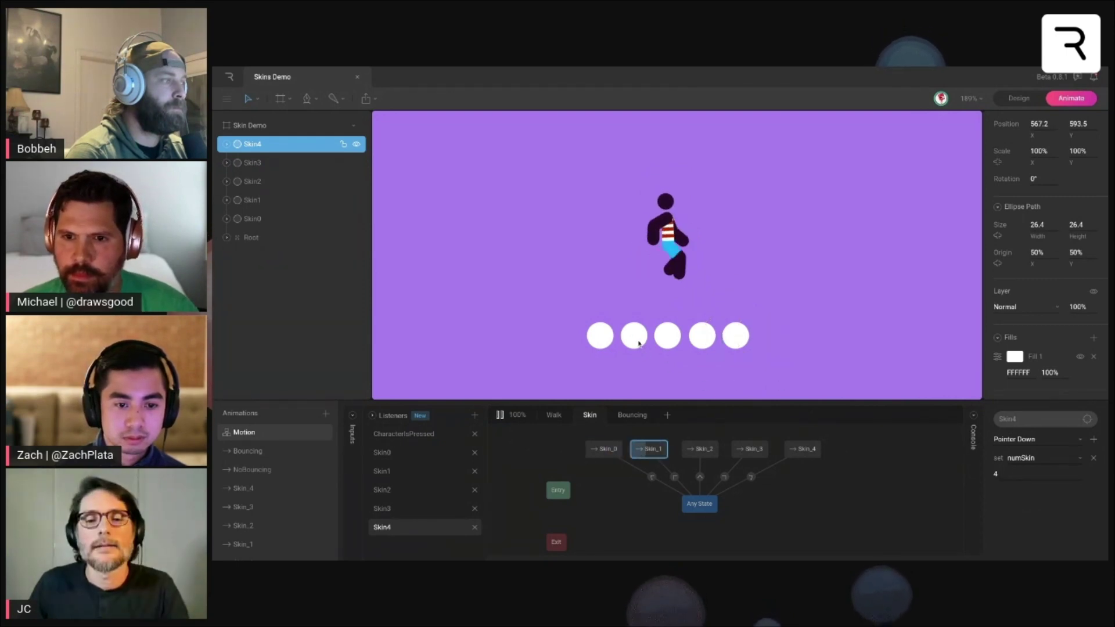
{"action": "left_click", "coordinate": [702, 342]}
{"action": "left_click", "coordinate": [737, 342]}
{"action": "left_click", "coordinate": [667, 336]}
{"action": "left_click", "coordinate": [634, 335]}
{"action": "left_click", "coordinate": [602, 337]}
{"action": "left_click", "coordinate": [624, 339]}
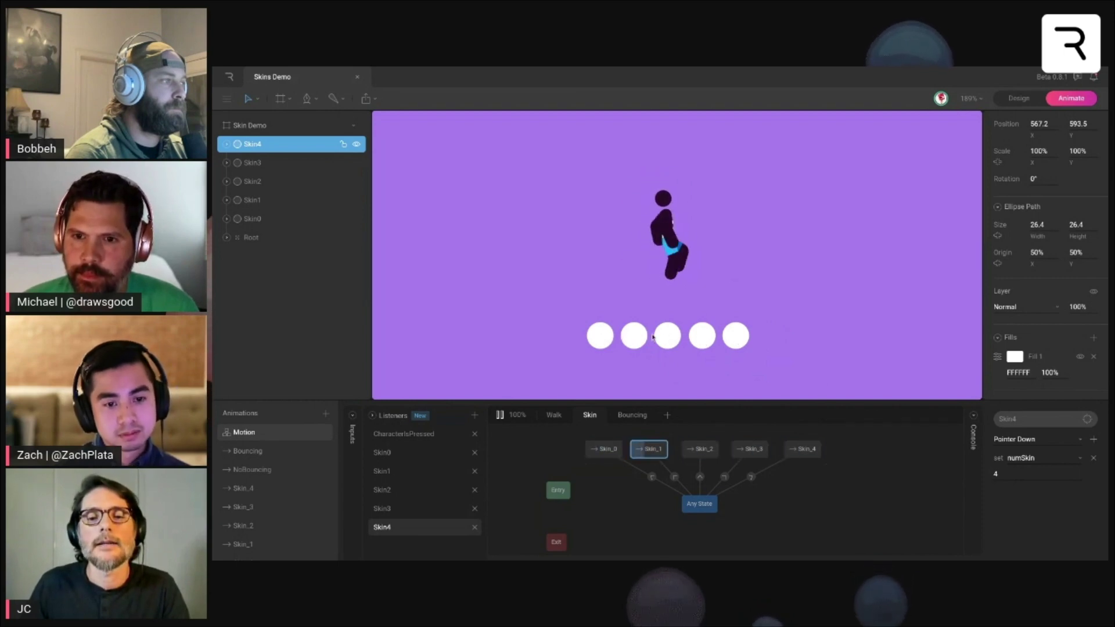
{"action": "left_click", "coordinate": [667, 334]}
{"action": "left_click", "coordinate": [702, 337]}
{"action": "left_click", "coordinate": [736, 341]}
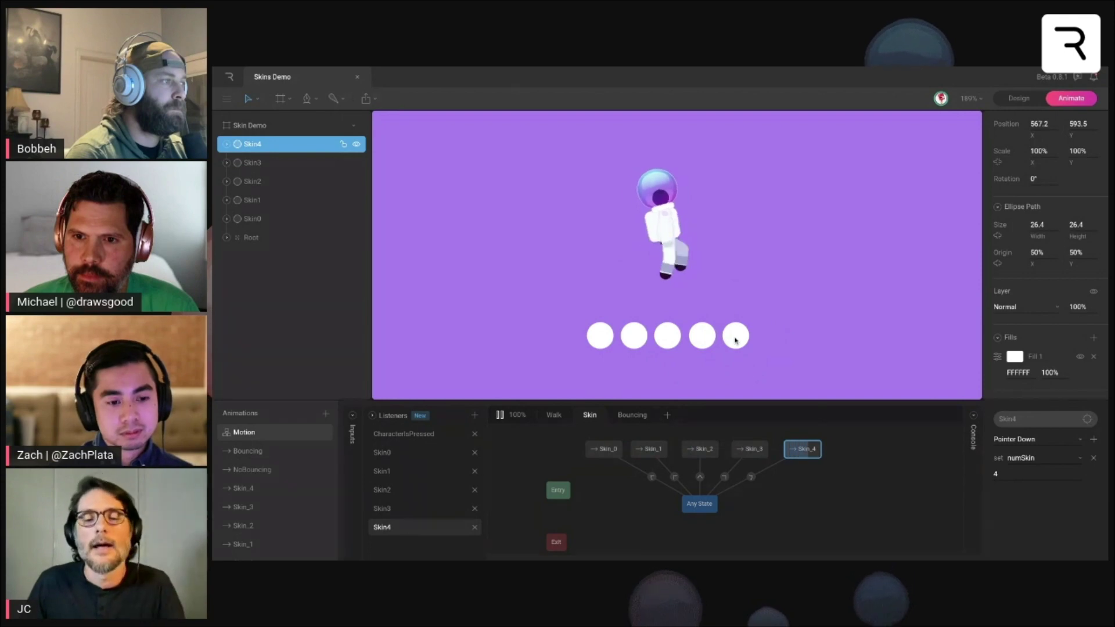
{"action": "left_click", "coordinate": [702, 341]}
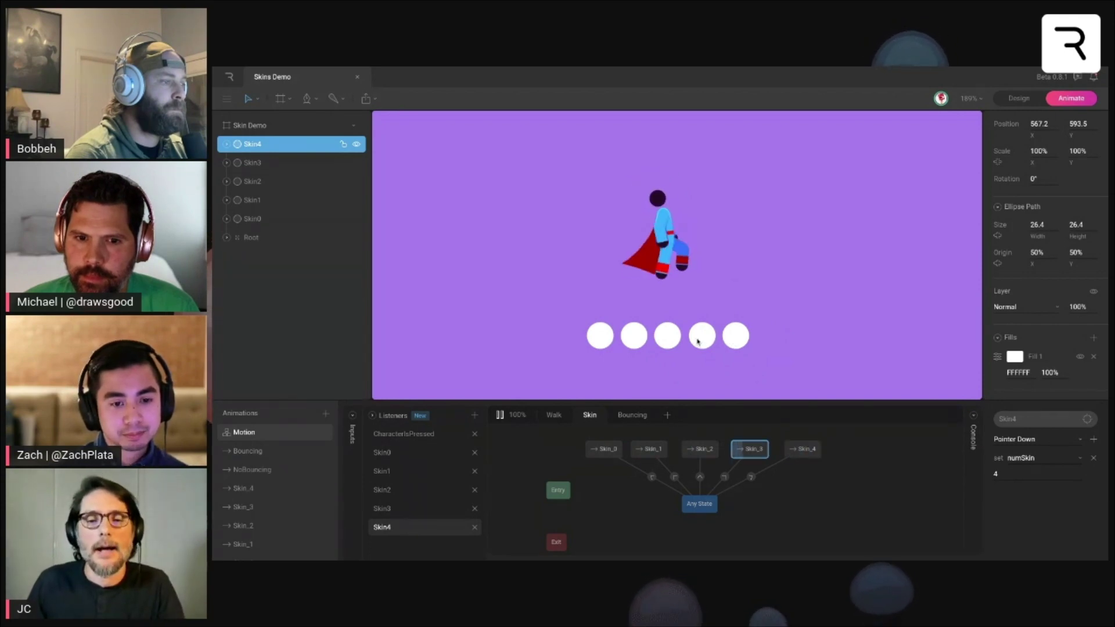
{"action": "left_click", "coordinate": [672, 342]}
{"action": "left_click", "coordinate": [633, 340]}
{"action": "left_click", "coordinate": [611, 340]}
{"action": "left_click", "coordinate": [633, 340]}
{"action": "left_click", "coordinate": [701, 339]}
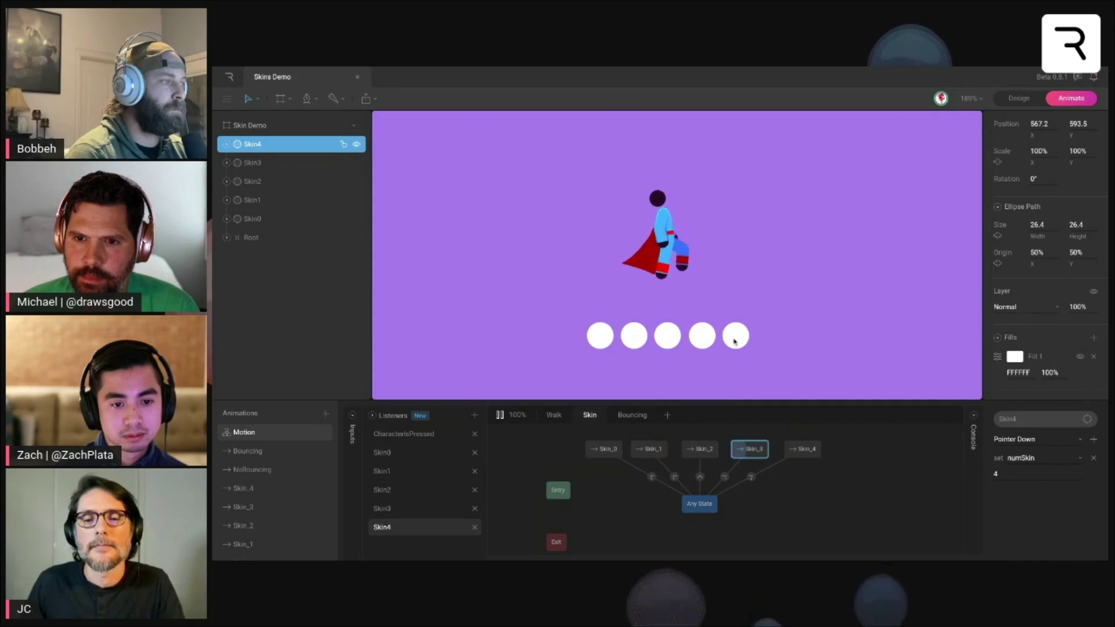
{"action": "left_click", "coordinate": [735, 342]}
{"action": "left_click", "coordinate": [668, 344]}
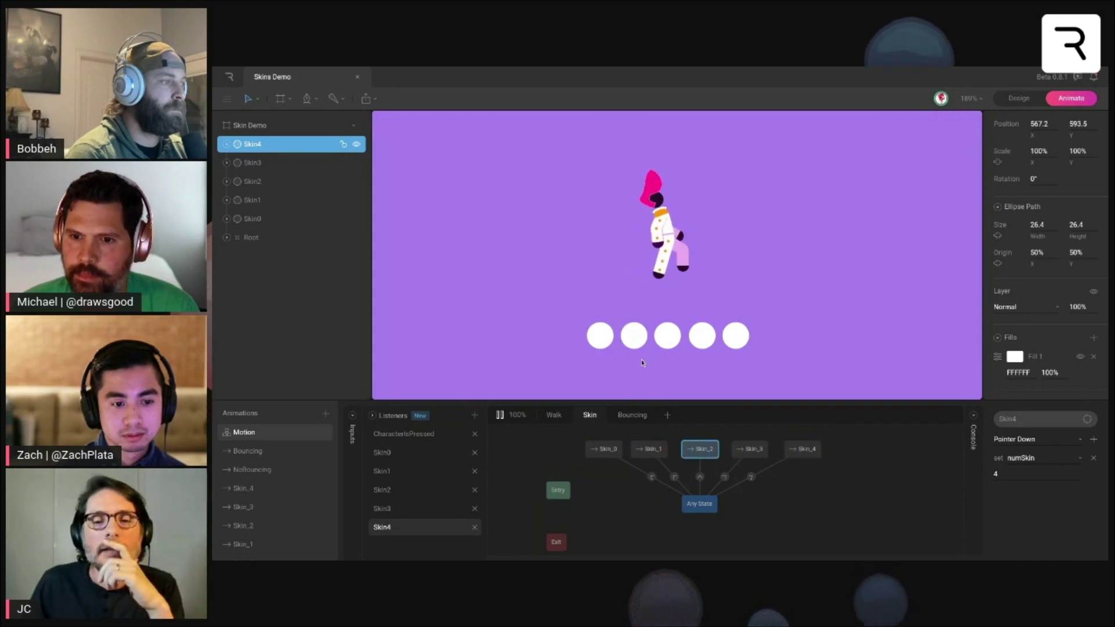
- Stop the playback and show the Bouncing layer's state graph together with the state machine's inputs
{"action": "key", "text": "space"}
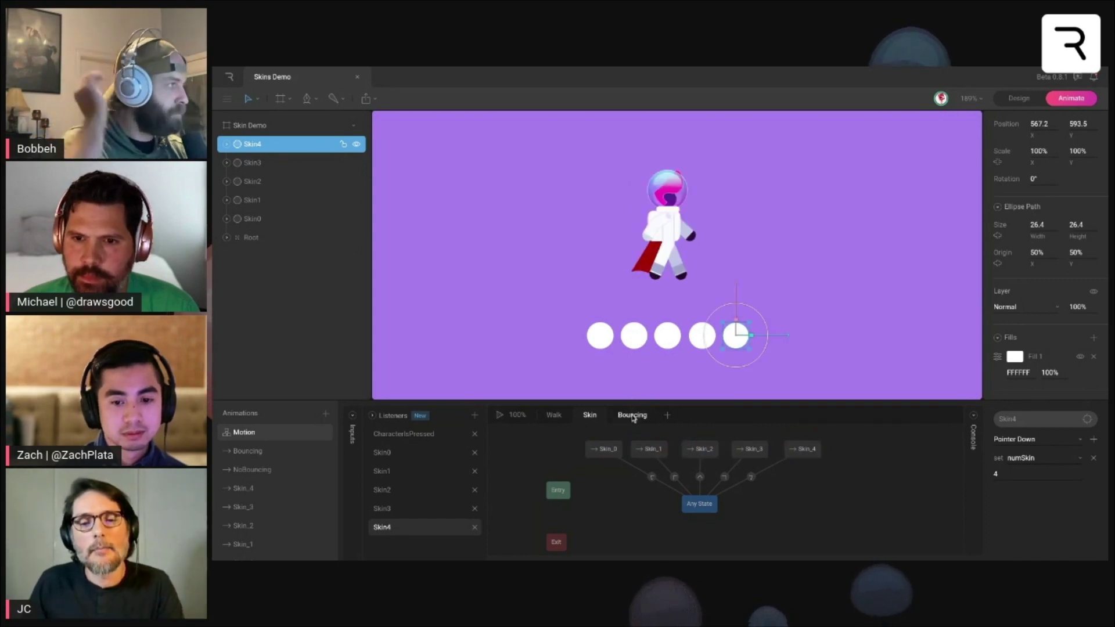
{"action": "left_click", "coordinate": [633, 415]}
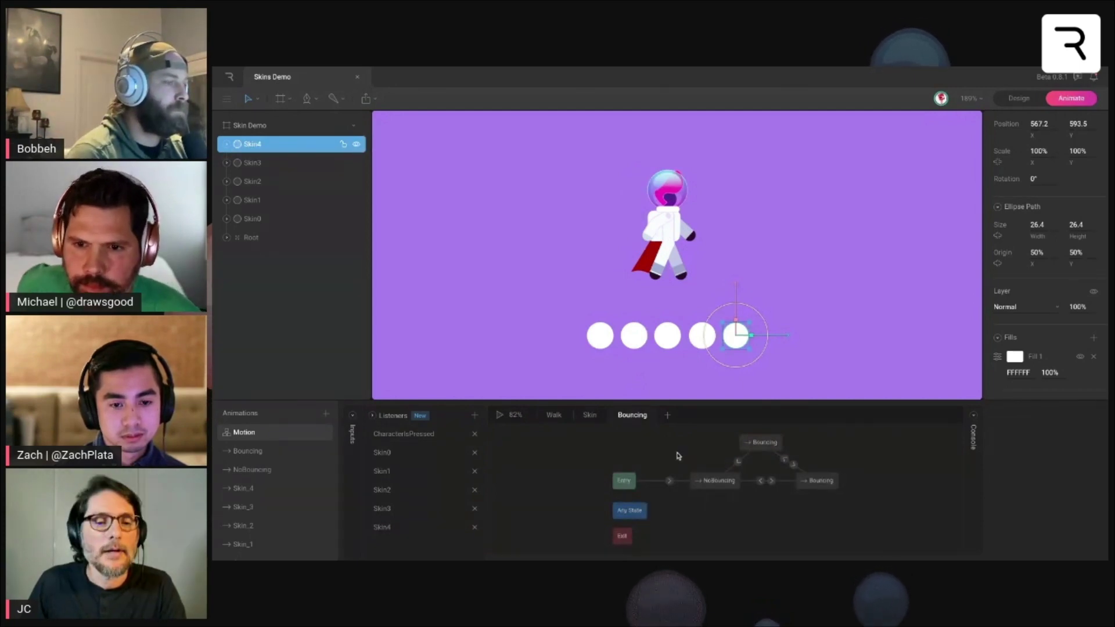
{"action": "left_click", "coordinate": [353, 433]}
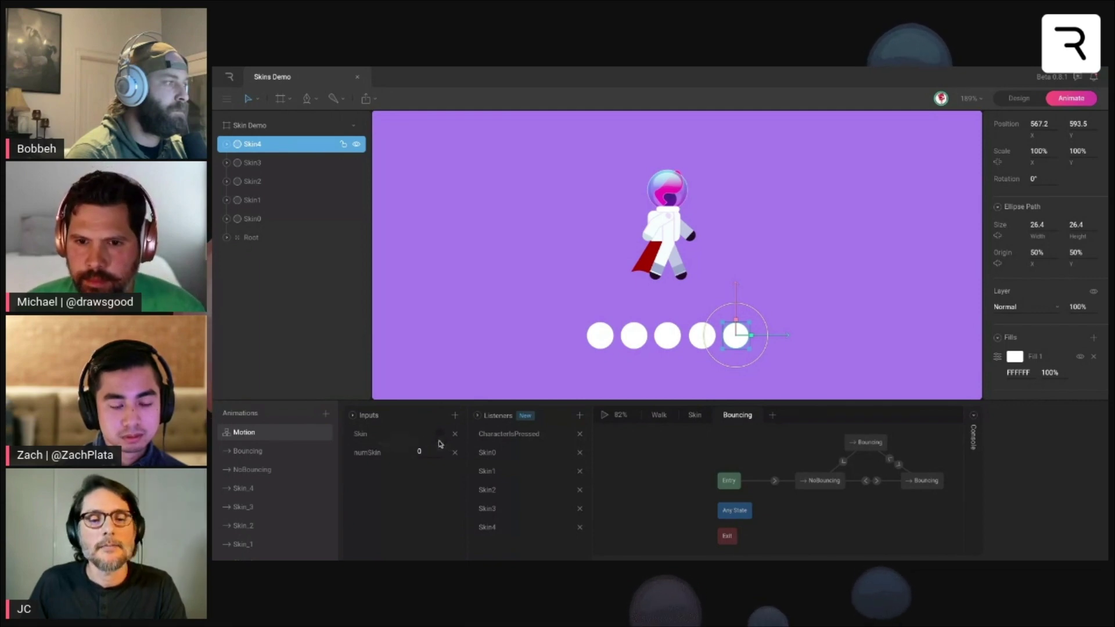
{"action": "scroll", "coordinate": [644, 458], "scroll_direction": "right", "scroll_amount": 1}
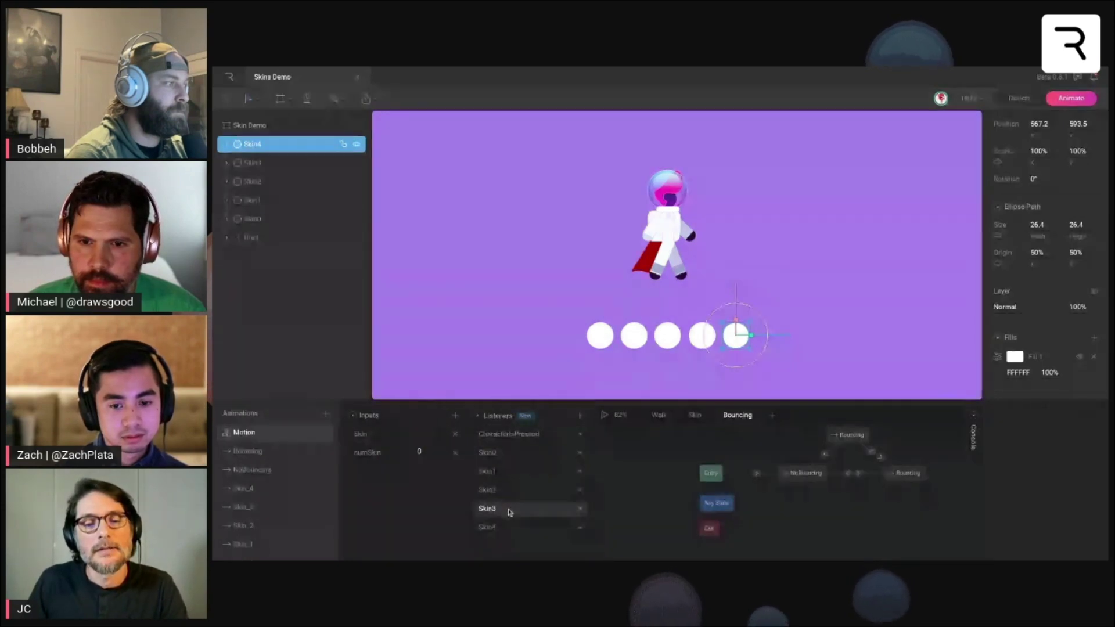
- Add an input change to the Skin0 listener that fires the Skin trigger, and try it out in playback
{"action": "left_click", "coordinate": [518, 453]}
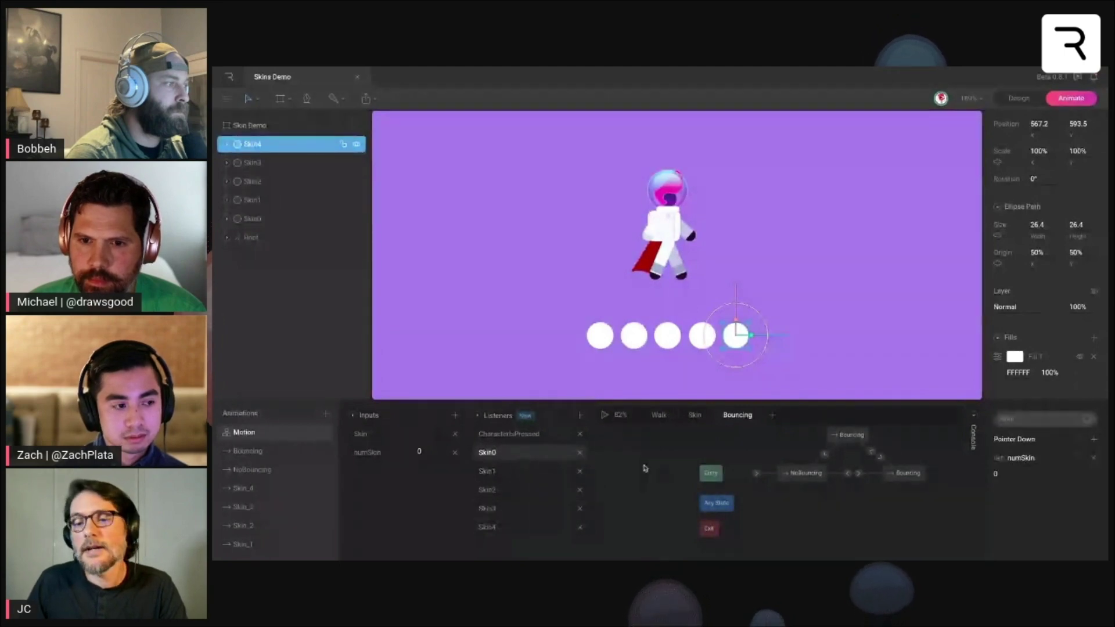
{"action": "left_click", "coordinate": [1093, 439]}
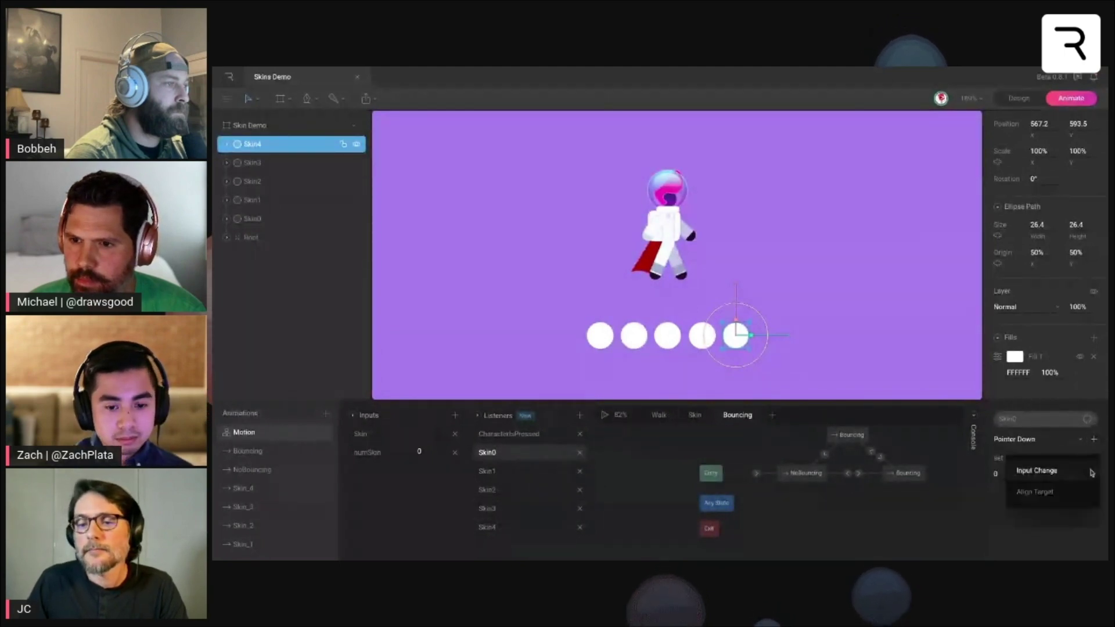
{"action": "left_click", "coordinate": [1039, 478]}
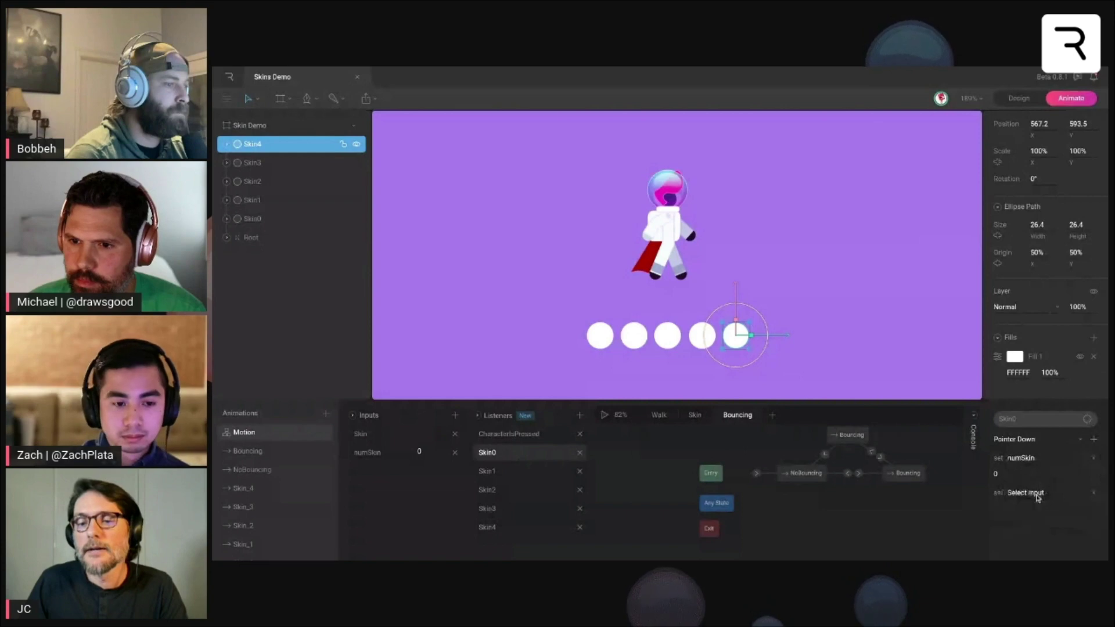
{"action": "left_click", "coordinate": [1037, 493]}
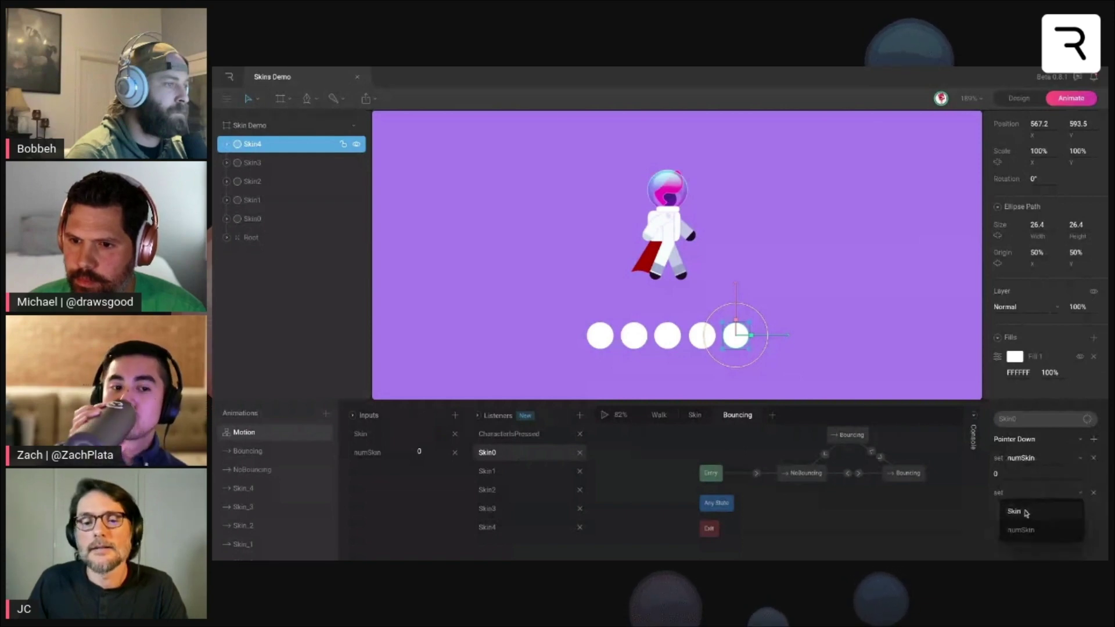
{"action": "left_click", "coordinate": [1026, 514]}
{"action": "key", "text": "space"}
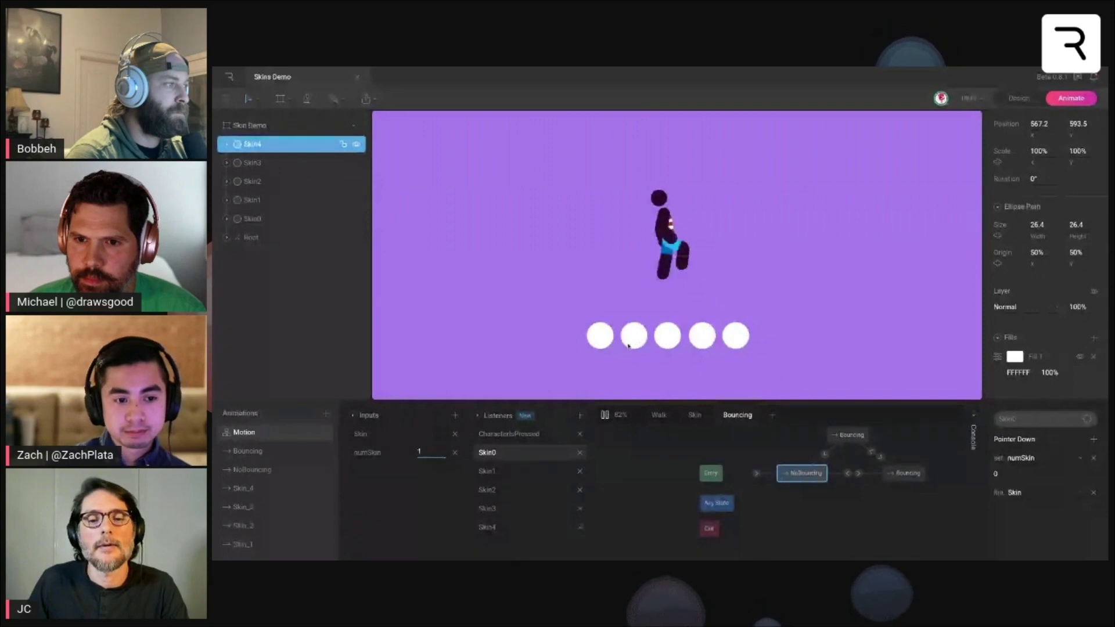
{"action": "left_click", "coordinate": [600, 342]}
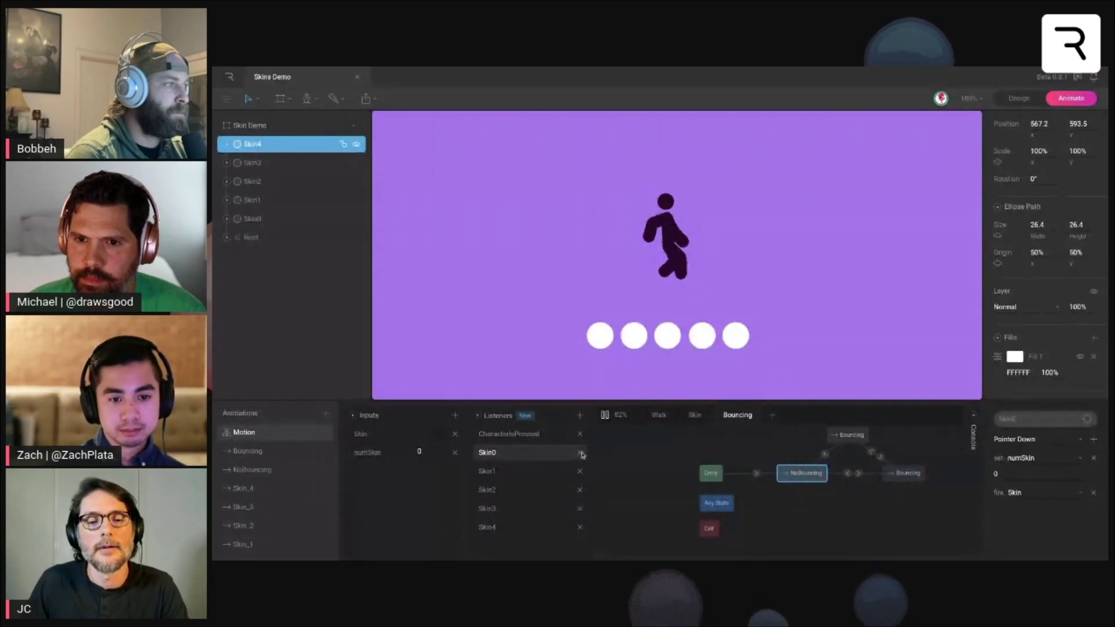
- Add an input change to the Skin1 listener that fires the Skin trigger on Pointer Down
{"action": "left_click", "coordinate": [532, 472]}
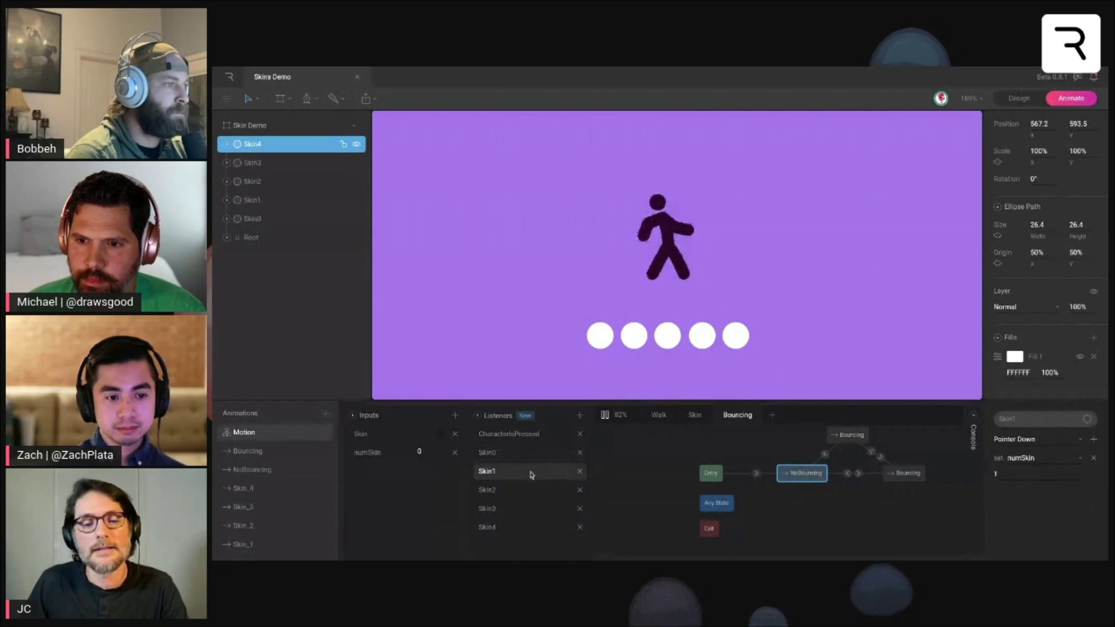
{"action": "left_click", "coordinate": [1077, 459]}
{"action": "left_click", "coordinate": [1036, 471]}
{"action": "left_click", "coordinate": [1018, 494]}
{"action": "left_click", "coordinate": [1017, 512]}
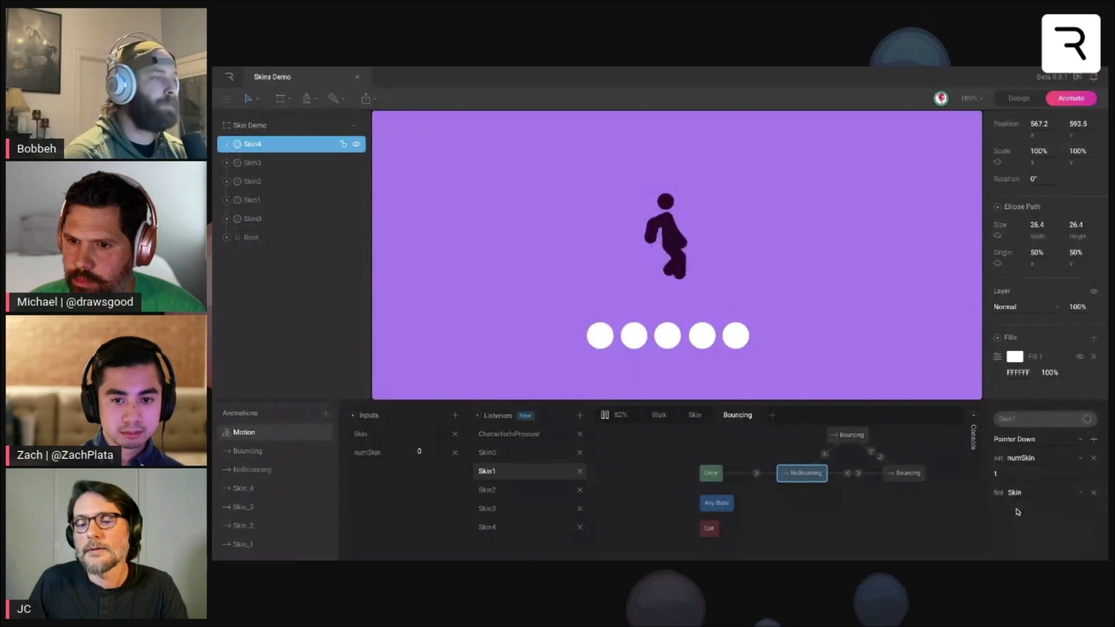
- Add an input change to the Skin2 listener that fires the Skin trigger on Pointer Down
{"action": "left_click", "coordinate": [532, 490]}
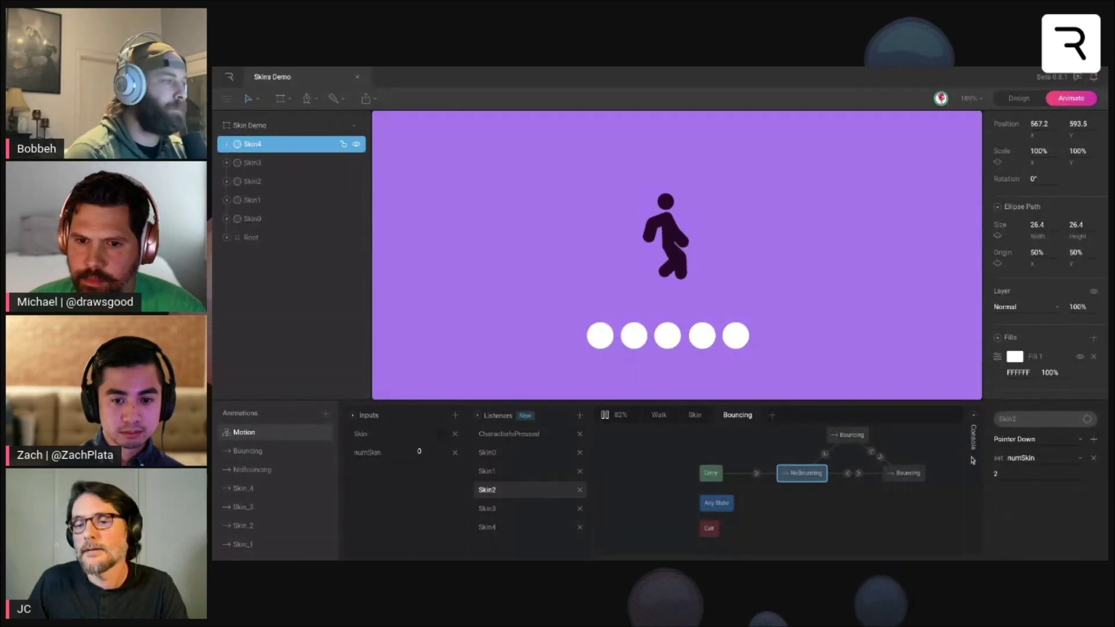
{"action": "left_click", "coordinate": [1093, 441]}
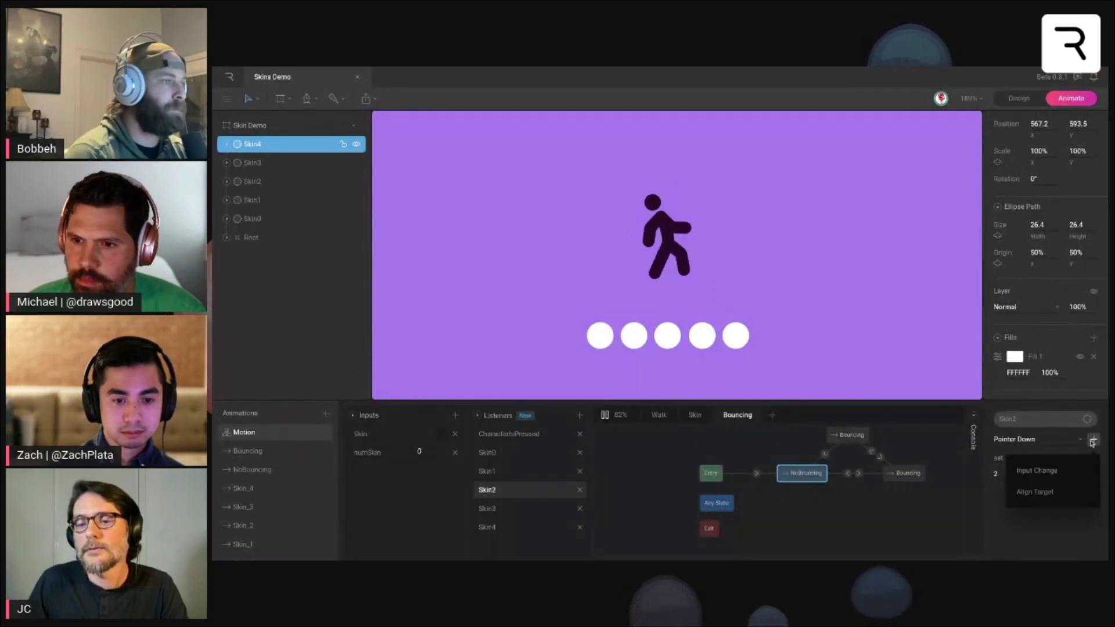
{"action": "left_click", "coordinate": [1037, 472]}
{"action": "left_click", "coordinate": [1027, 498]}
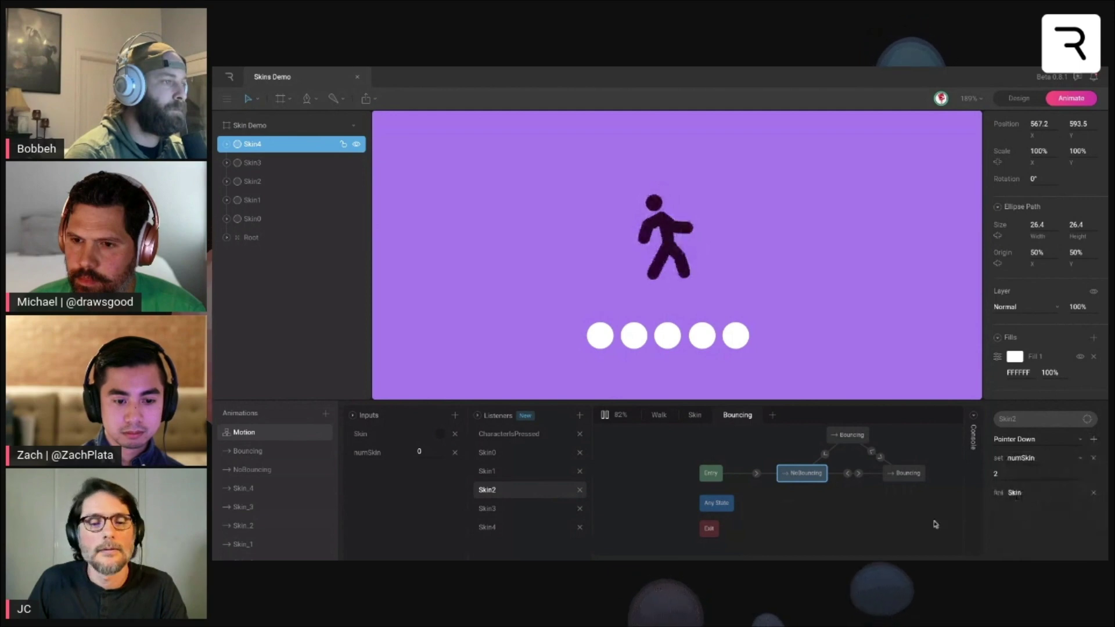
- Add an input change to the Skin3 listener that fires the Skin trigger on Pointer Down
{"action": "left_click", "coordinate": [503, 509]}
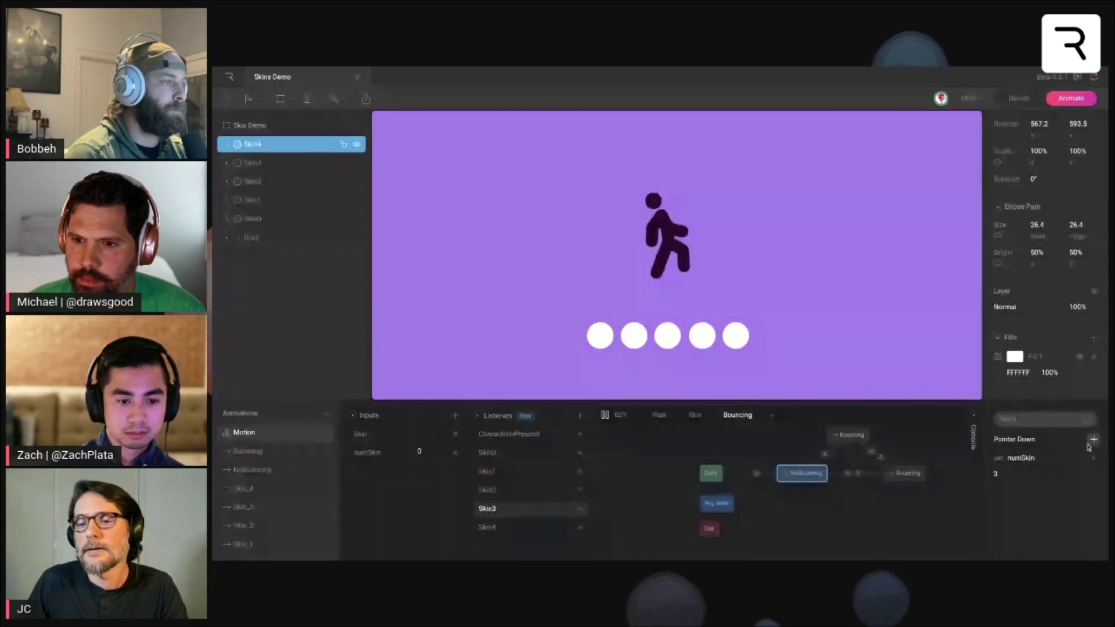
{"action": "left_click", "coordinate": [1093, 440]}
{"action": "left_click", "coordinate": [1028, 489]}
{"action": "left_click", "coordinate": [1034, 494]}
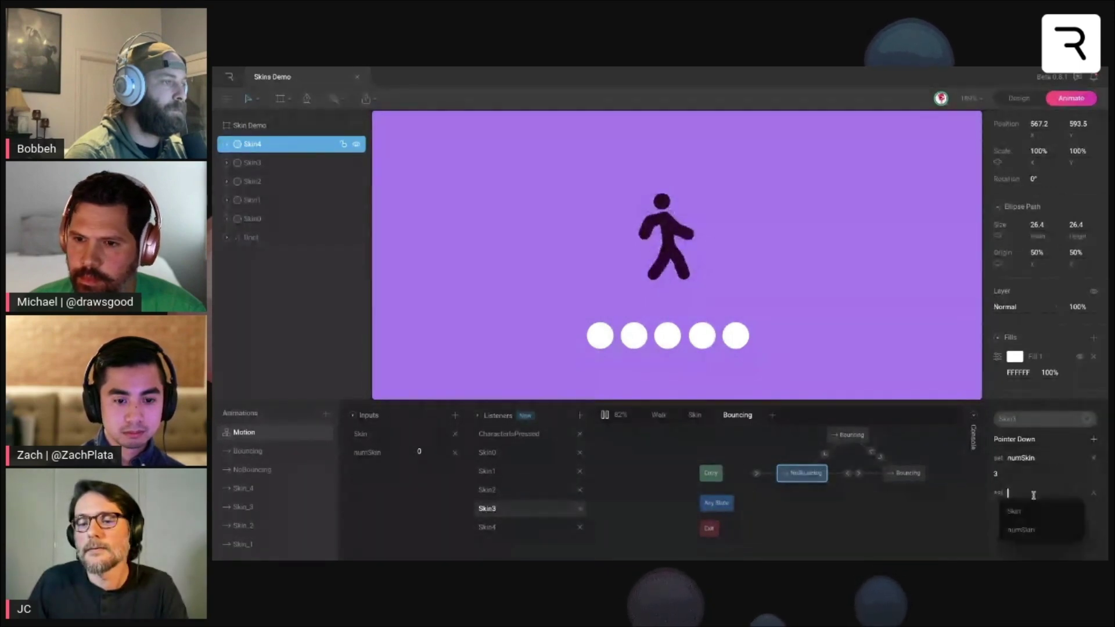
{"action": "left_click", "coordinate": [1020, 516]}
- Add an input change to the Skin4 listener that fires the Skin trigger on Pointer Down
{"action": "left_click", "coordinate": [504, 527]}
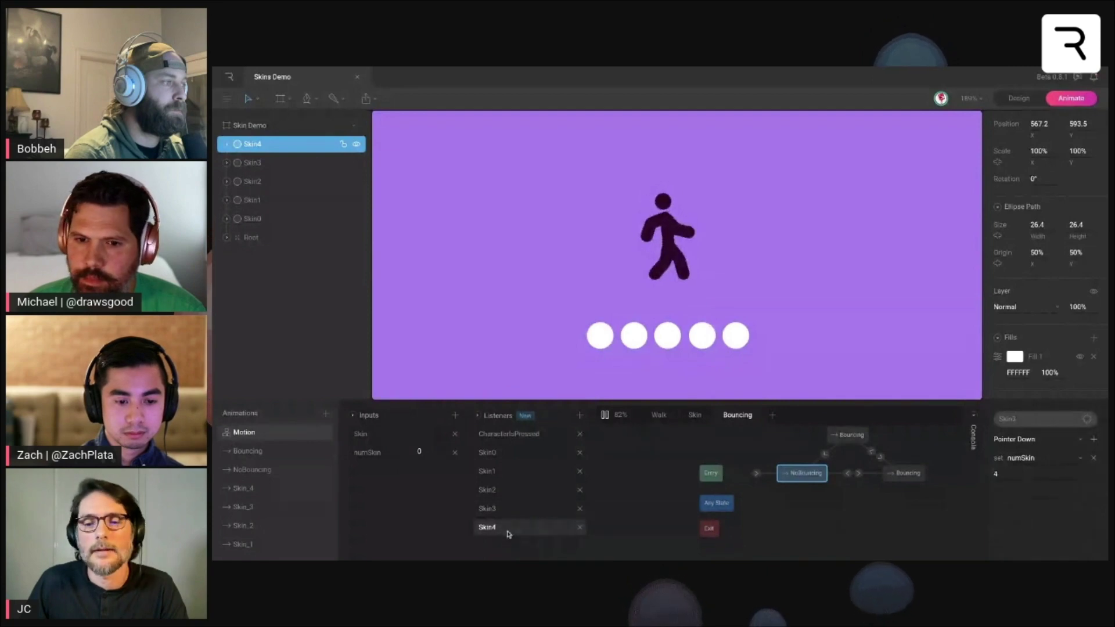
{"action": "left_click", "coordinate": [1095, 440]}
{"action": "left_click", "coordinate": [1057, 471]}
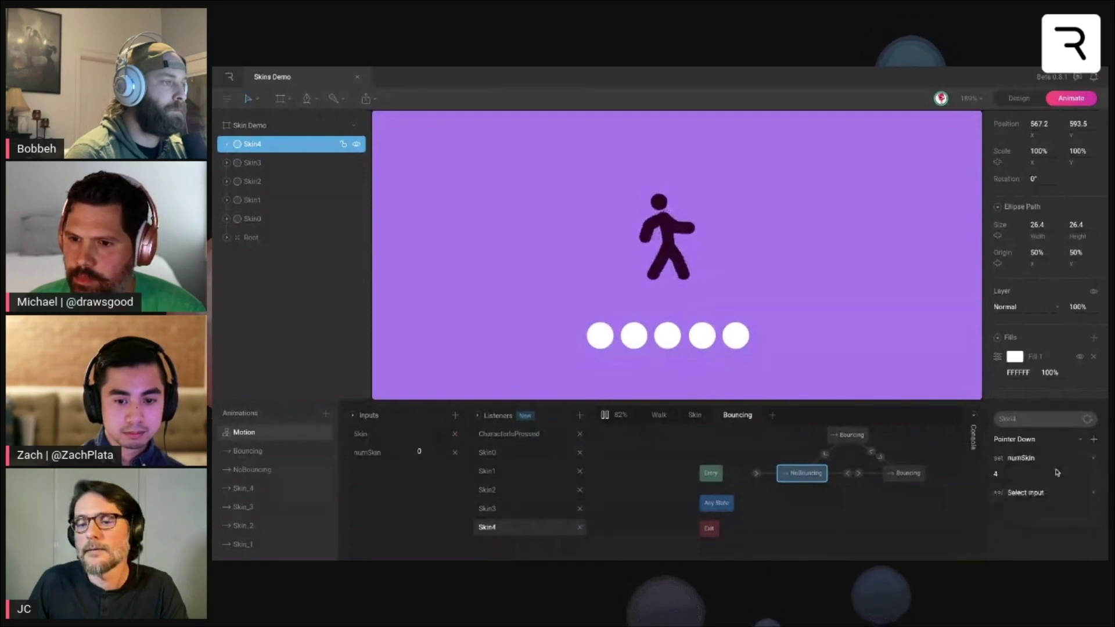
{"action": "left_click", "coordinate": [1034, 494]}
{"action": "left_click", "coordinate": [999, 510]}
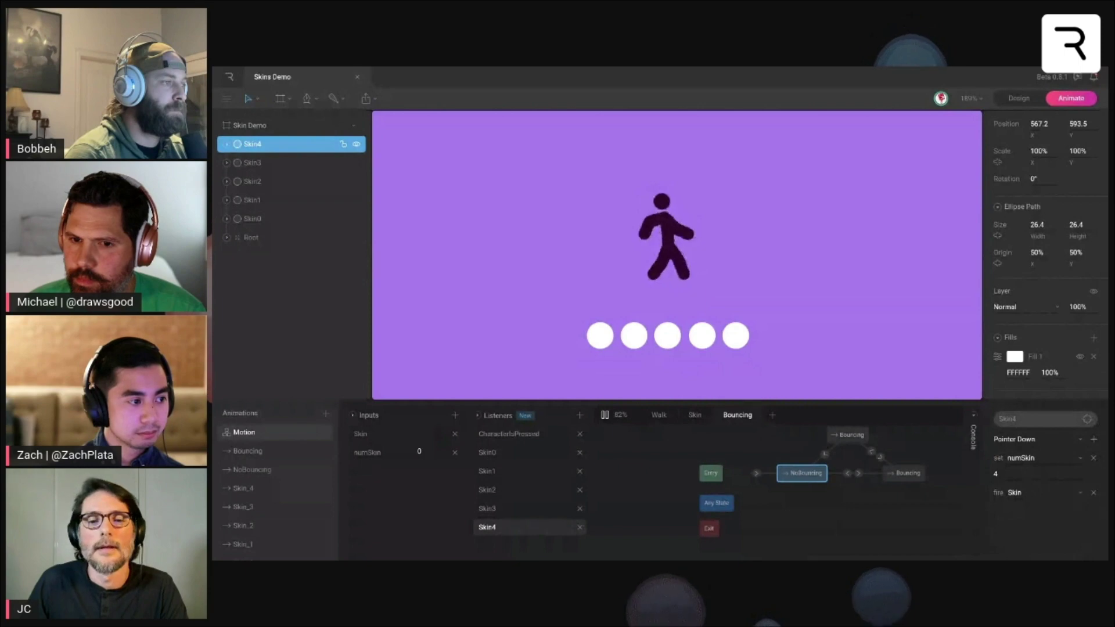
- Test the skin switching and bounce in the running state machine by triggering the first four circles in varying order
{"action": "left_click", "coordinate": [634, 338]}
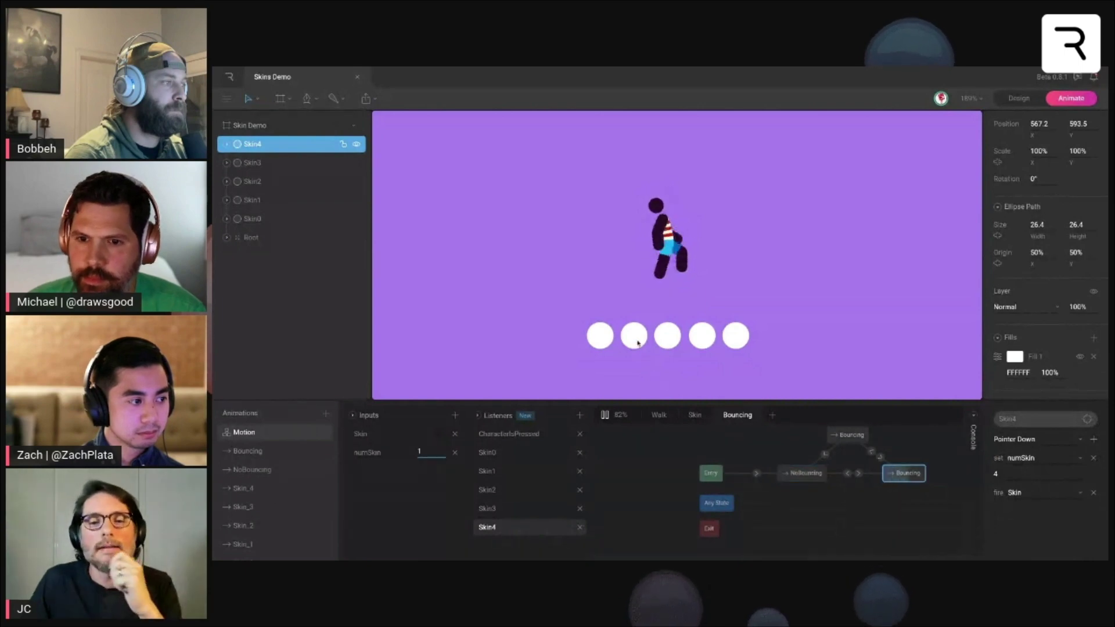
{"action": "left_click", "coordinate": [668, 344]}
{"action": "left_click", "coordinate": [702, 340]}
{"action": "left_click", "coordinate": [668, 339]}
{"action": "left_click", "coordinate": [634, 340]}
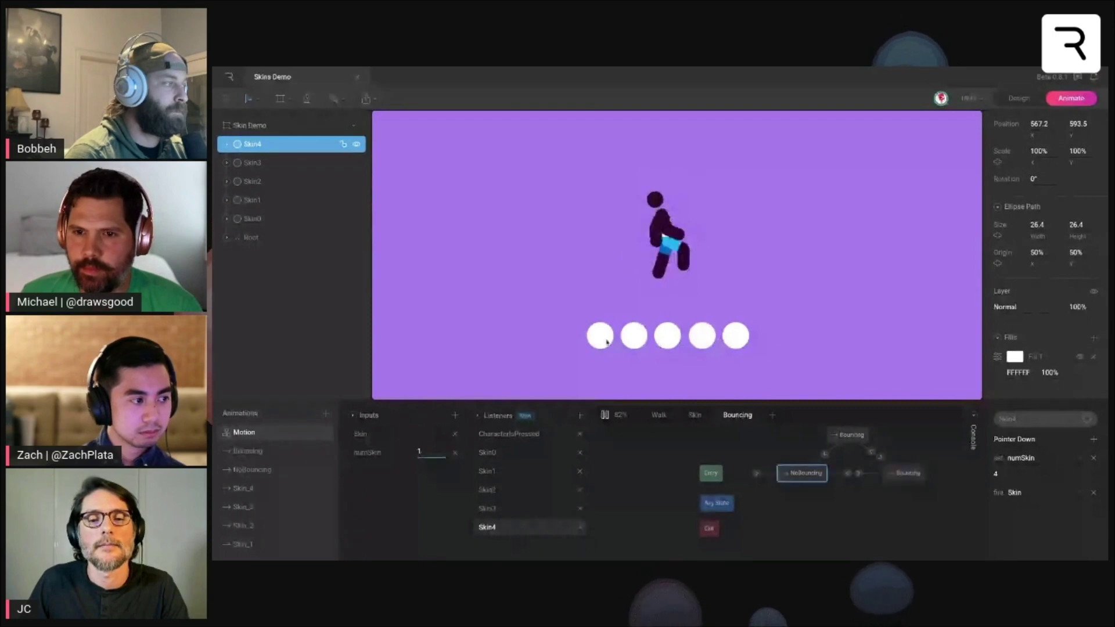
{"action": "left_click", "coordinate": [607, 343]}
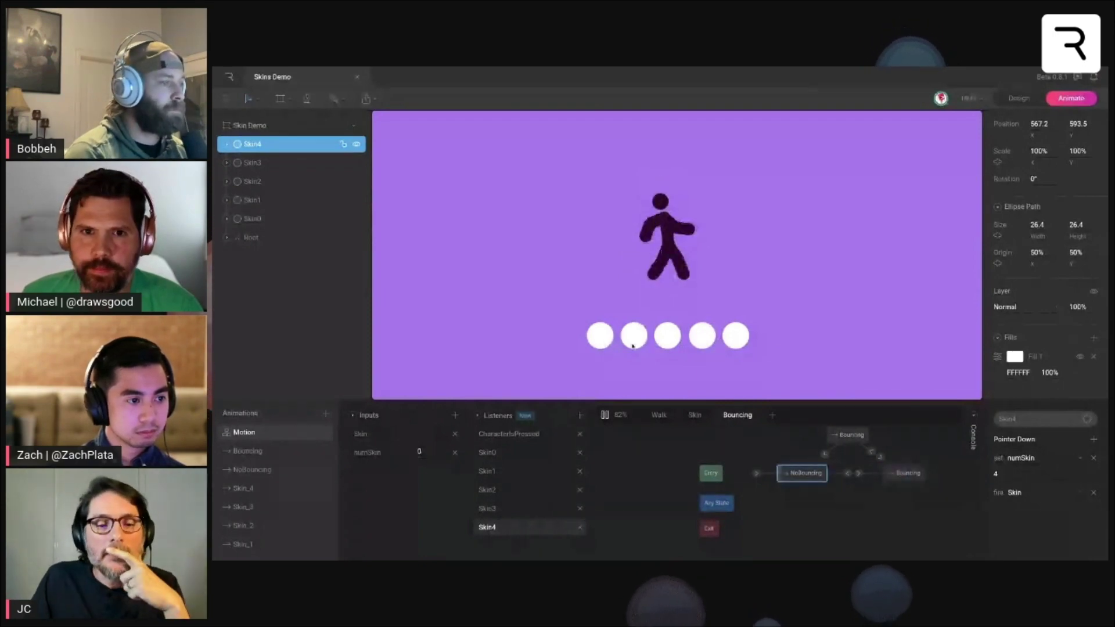
{"action": "left_click", "coordinate": [634, 342]}
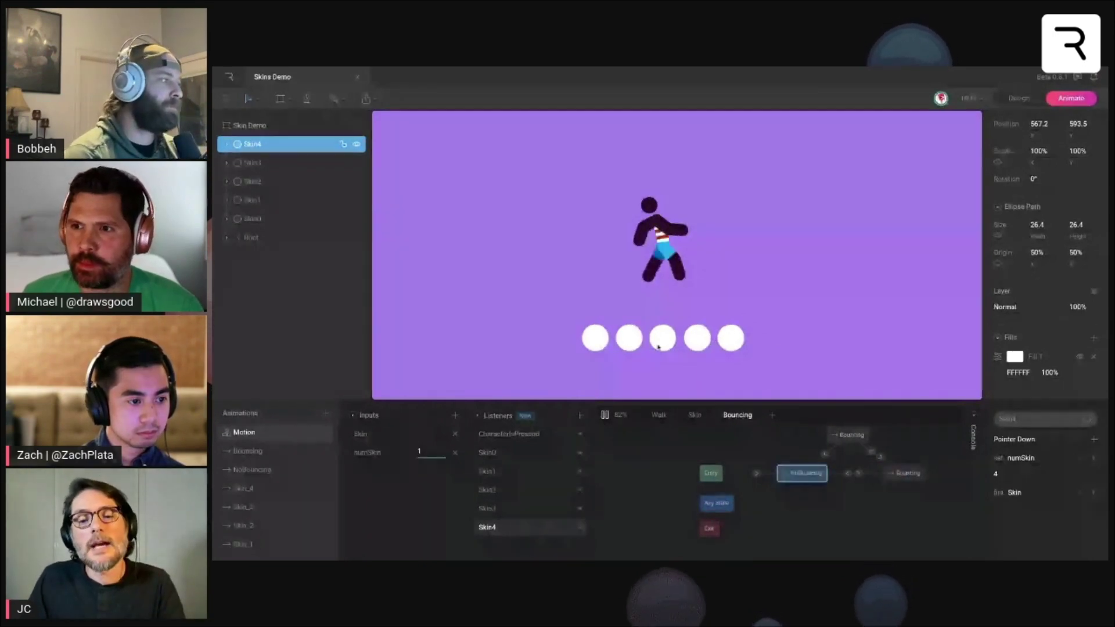